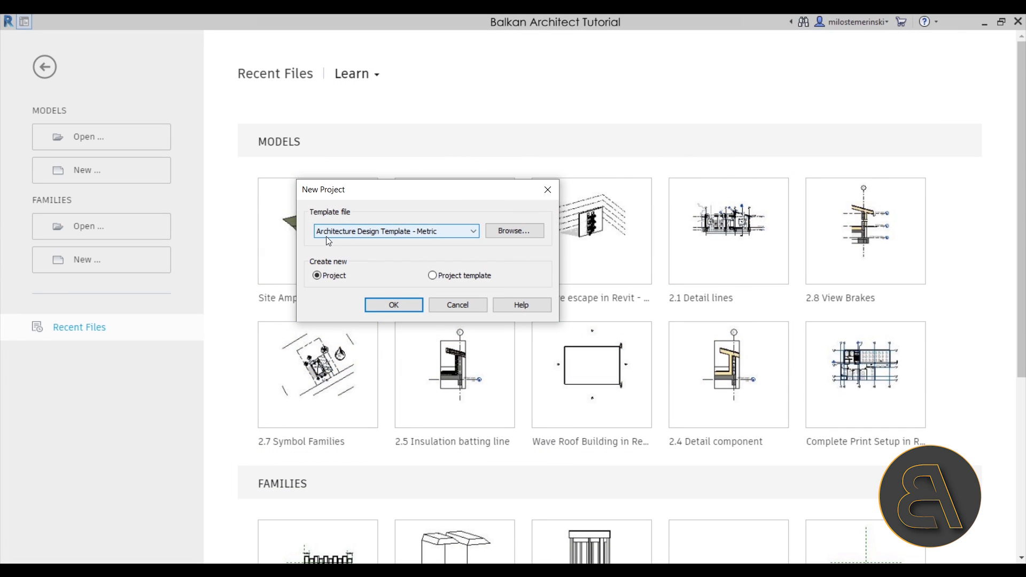
# Create a new project from the Architecture Design Template - Metric and open its South elevation view
pyautogui.click(390, 308)
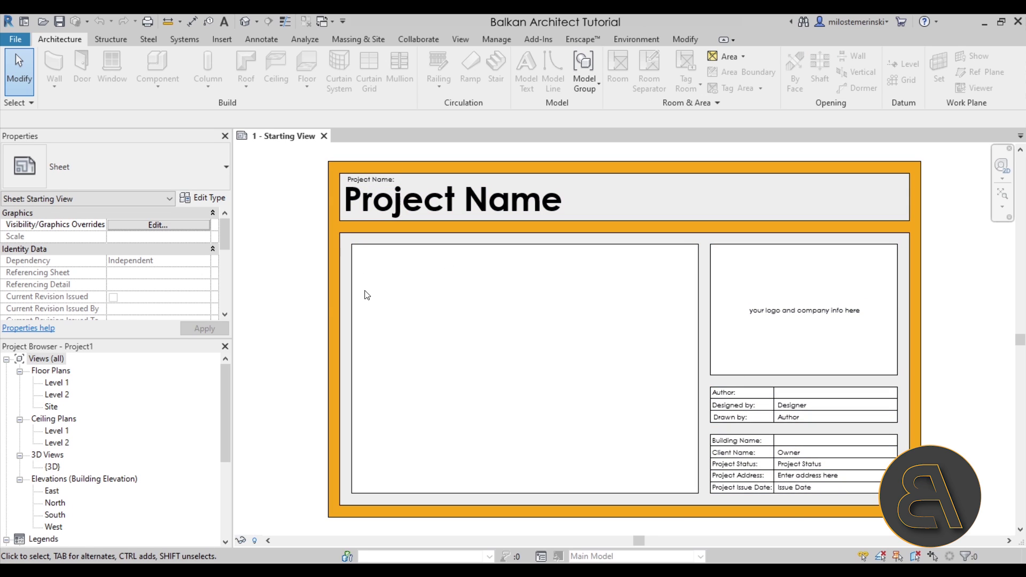
pyautogui.click(55, 516)
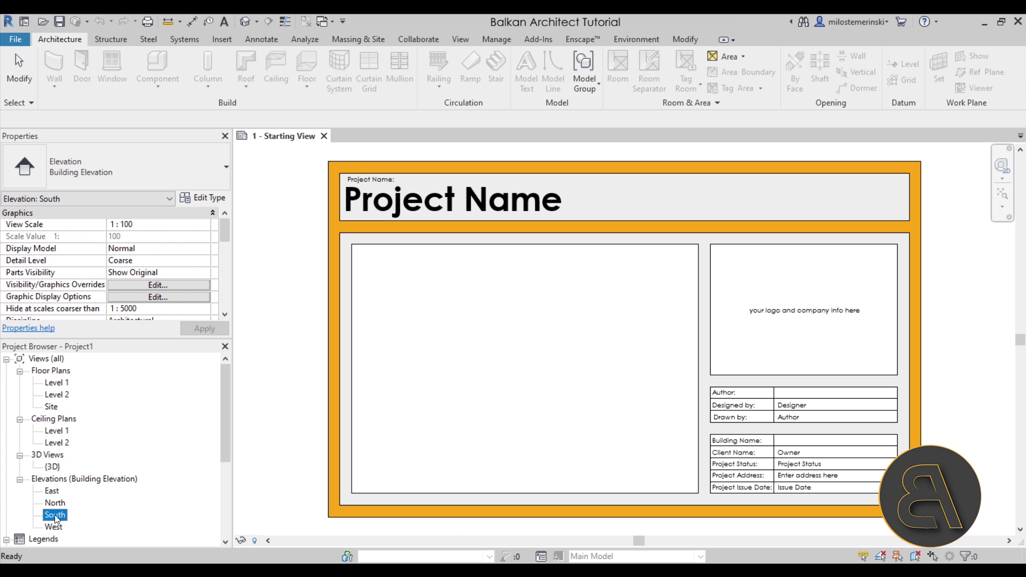
pyautogui.doubleClick(55, 517)
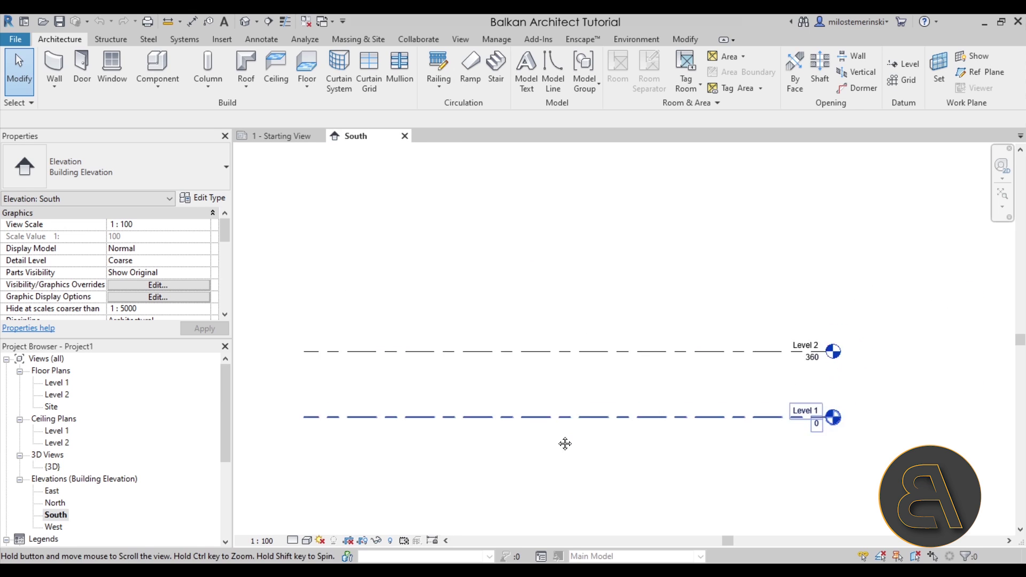
pyautogui.moveTo(565, 443); pyautogui.dragTo(553, 469, button='middle')
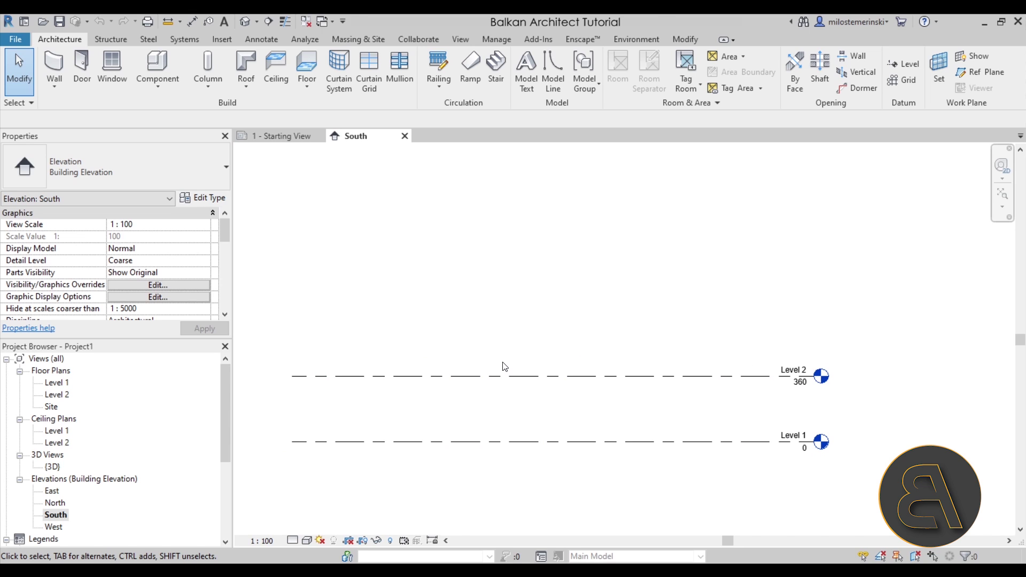
pyautogui.moveTo(464, 324); pyautogui.dragTo(484, 284, button='middle')
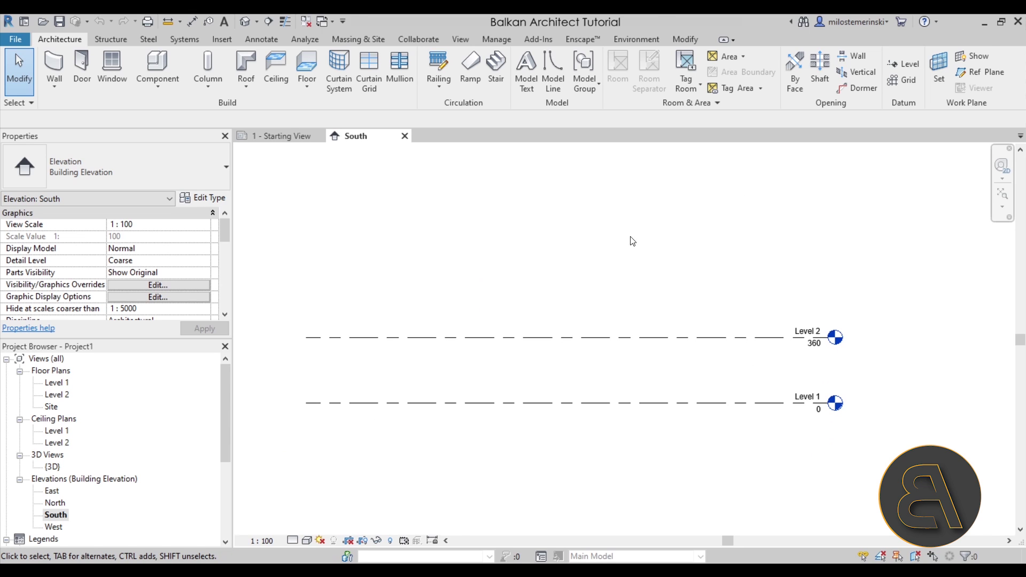
# Add three levels above Level 2 by picking existing level lines, each offset 360 from the one below
pyautogui.click(905, 65)
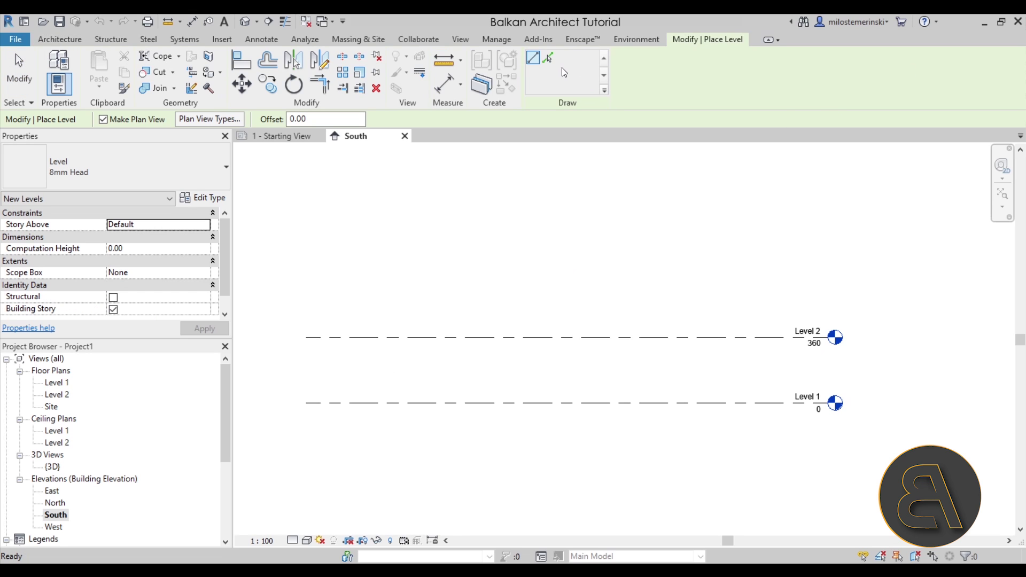
pyautogui.click(552, 56)
pyautogui.moveTo(329, 122); pyautogui.dragTo(237, 124)
pyautogui.write('360')
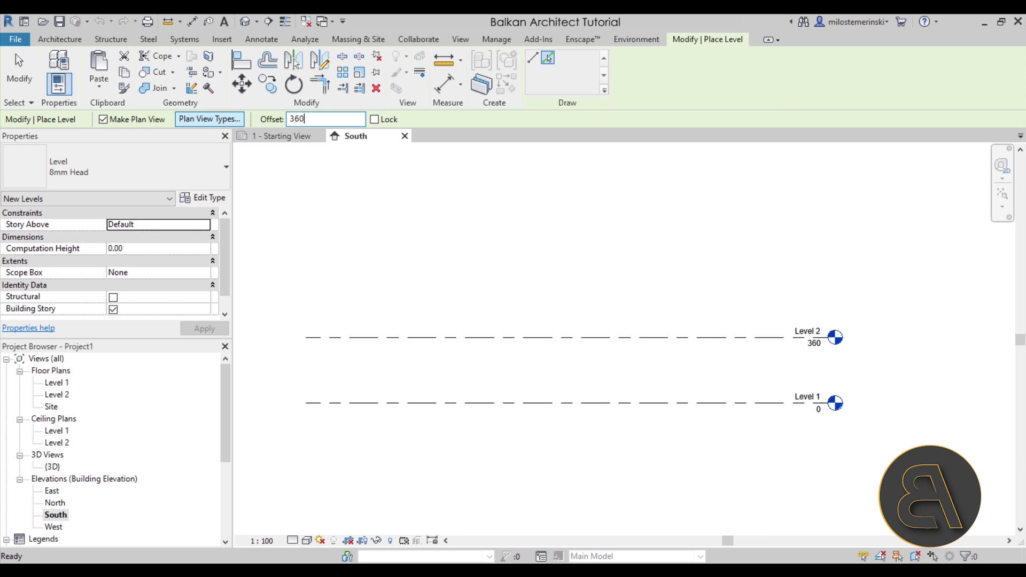
pyautogui.press('Return')
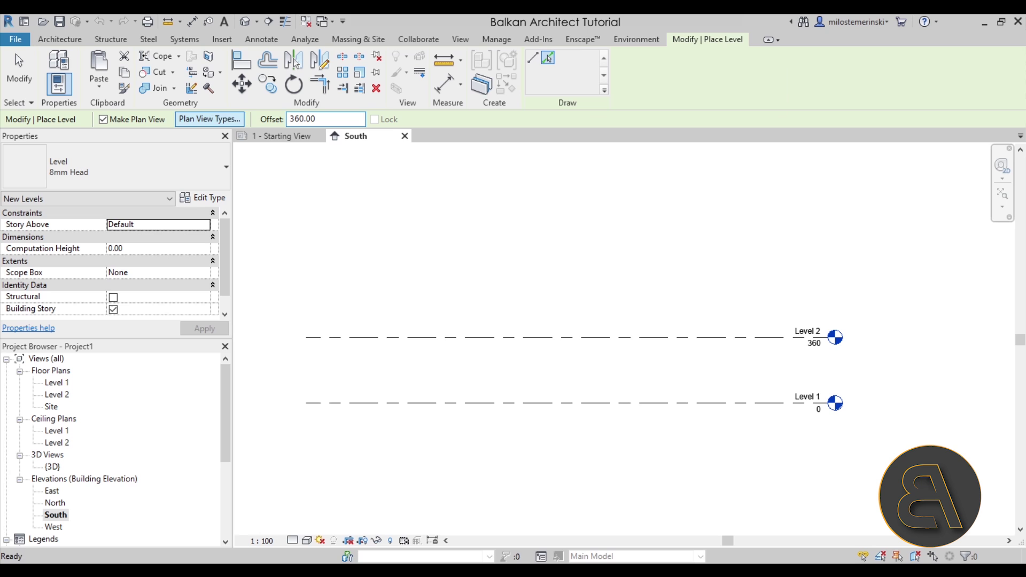
pyautogui.click(548, 337)
pyautogui.click(552, 272)
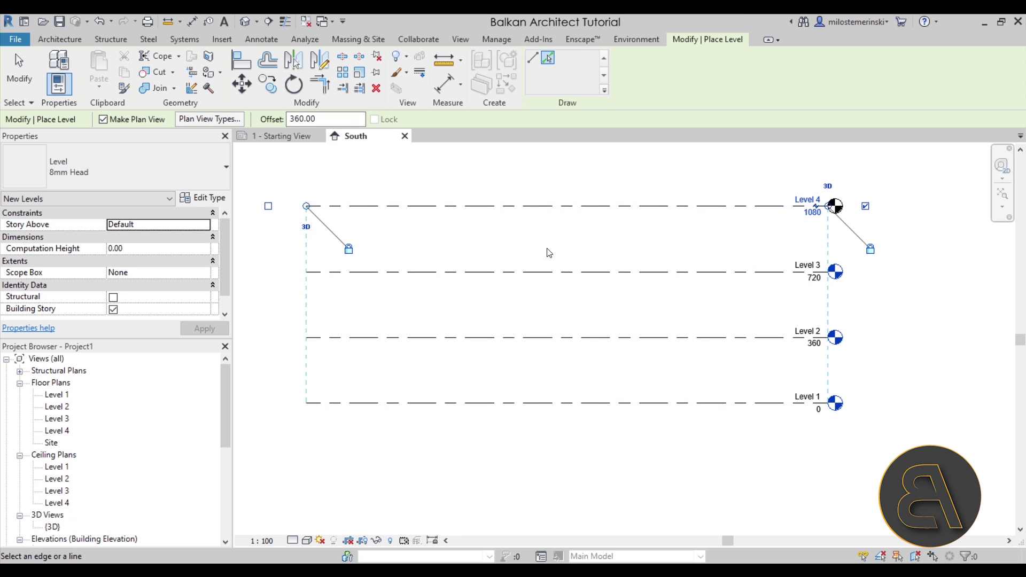
pyautogui.click(538, 207)
pyautogui.scroll(-2, 525, 229)
pyautogui.moveTo(533, 238); pyautogui.dragTo(528, 334, button='middle')
pyautogui.press('Escape')
pyautogui.press('Escape')
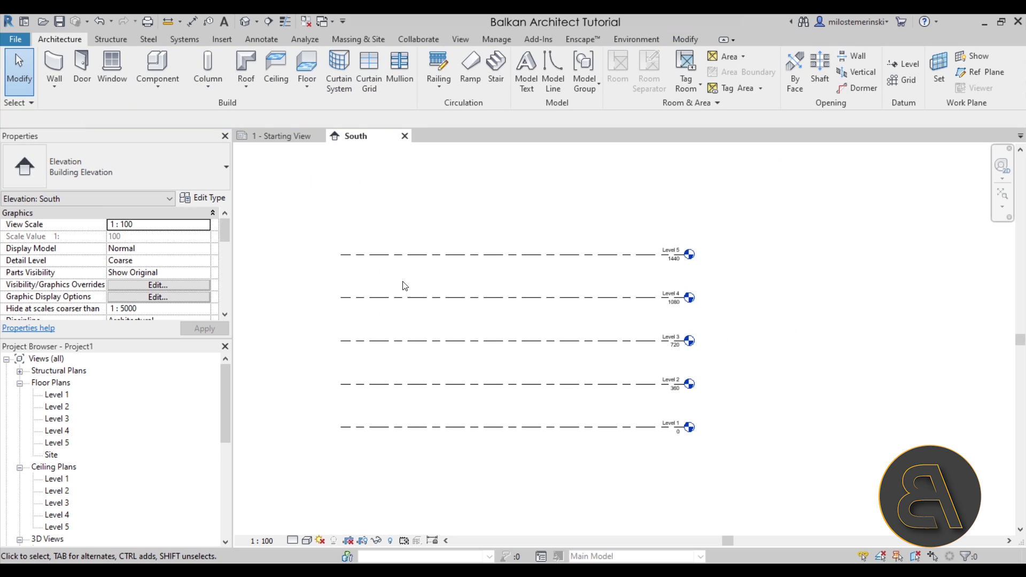
# On the Level 1 floor plan, draw a horizontal Exterior Wall - Brick about 1900 long between the side elevation markers
pyautogui.doubleClick(56, 395)
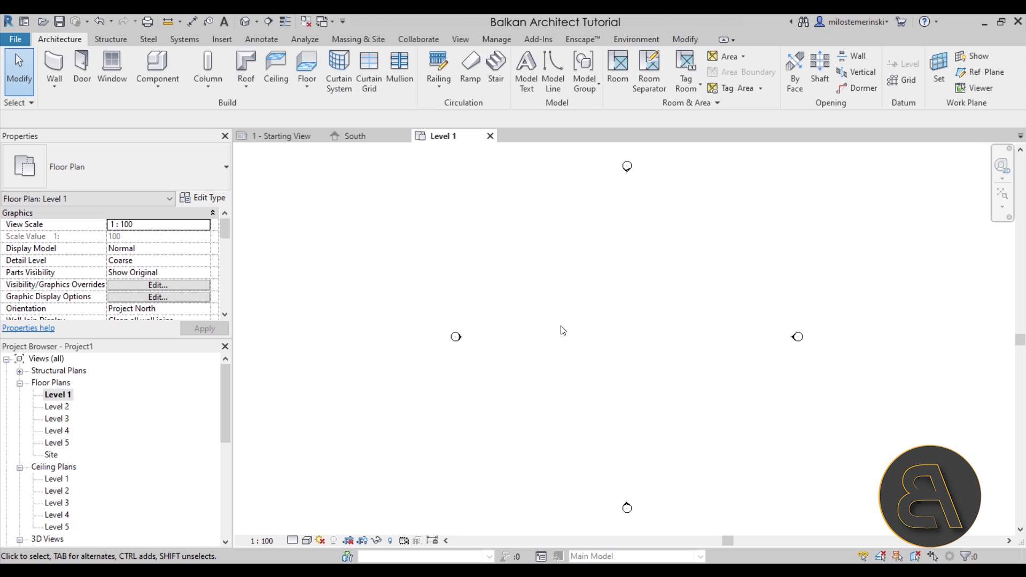
pyautogui.click(54, 67)
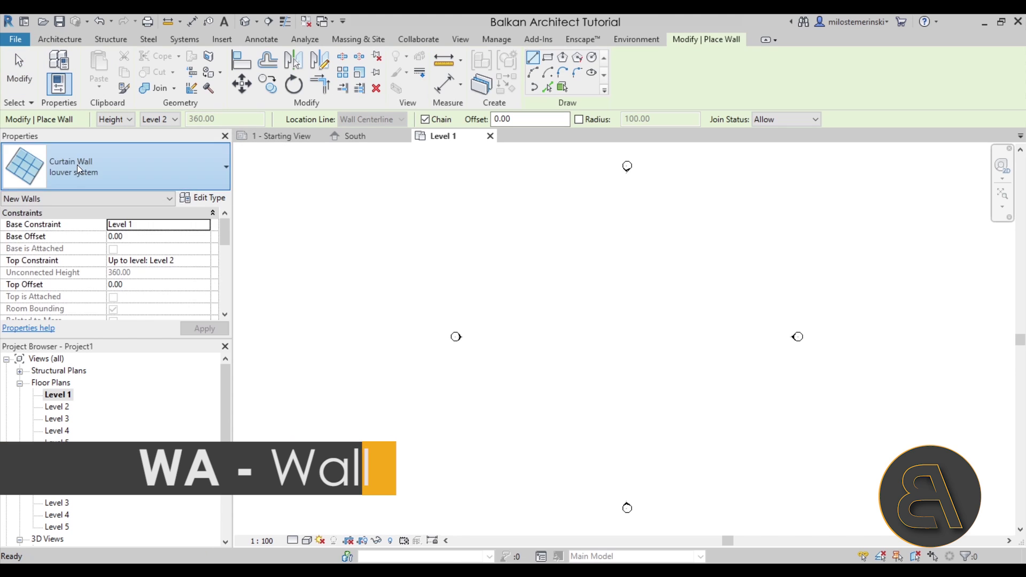
pyautogui.click(77, 165)
pyautogui.scroll(3, 160, 289)
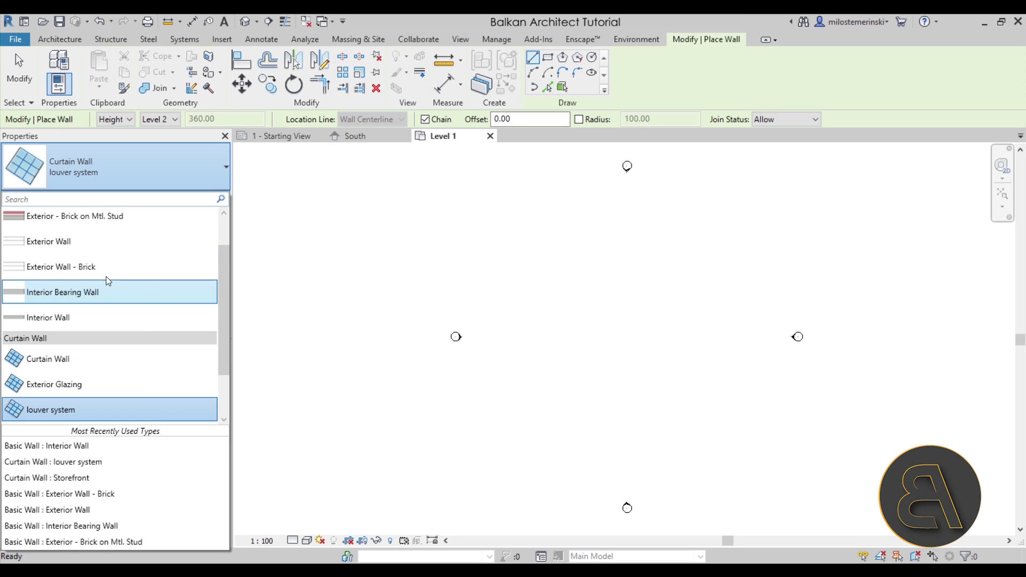
pyautogui.click(83, 274)
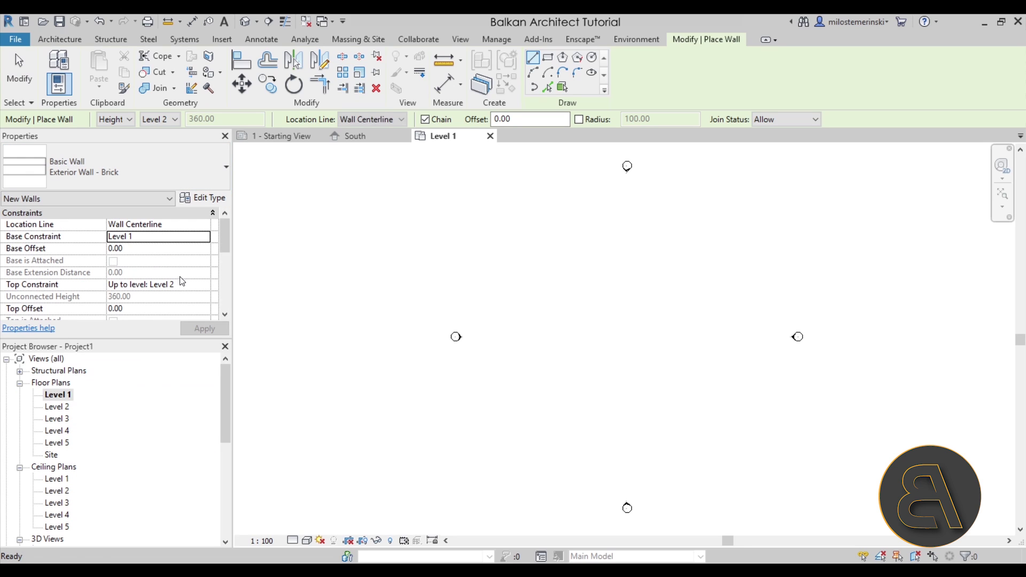
pyautogui.click(564, 342)
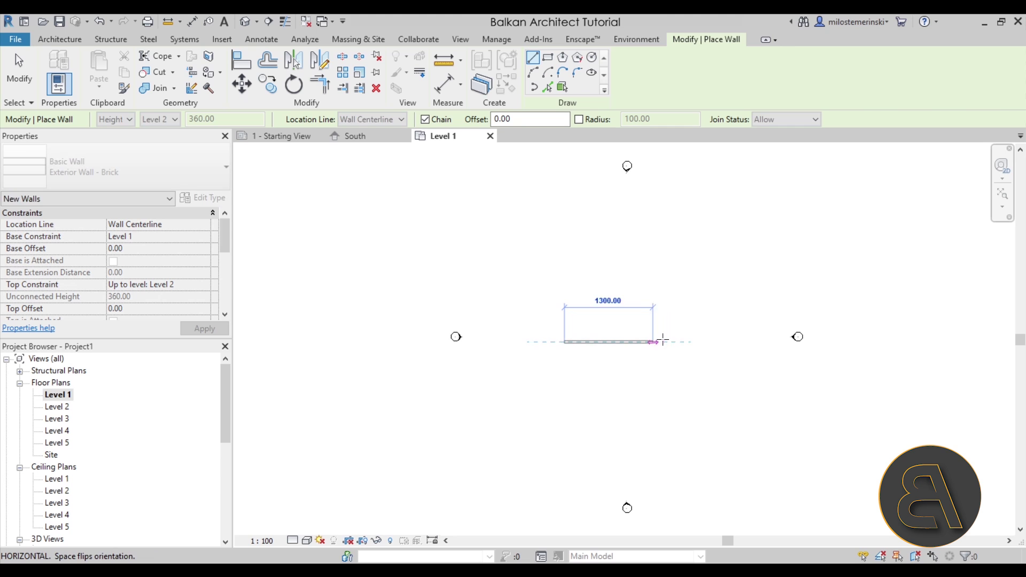
pyautogui.click(694, 341)
pyautogui.press('Escape')
pyautogui.press('Escape')
# Set the Level 1 floor plan's detail level to Fine to show the wall layers
pyautogui.scroll(3, 678, 355)
pyautogui.click(636, 335)
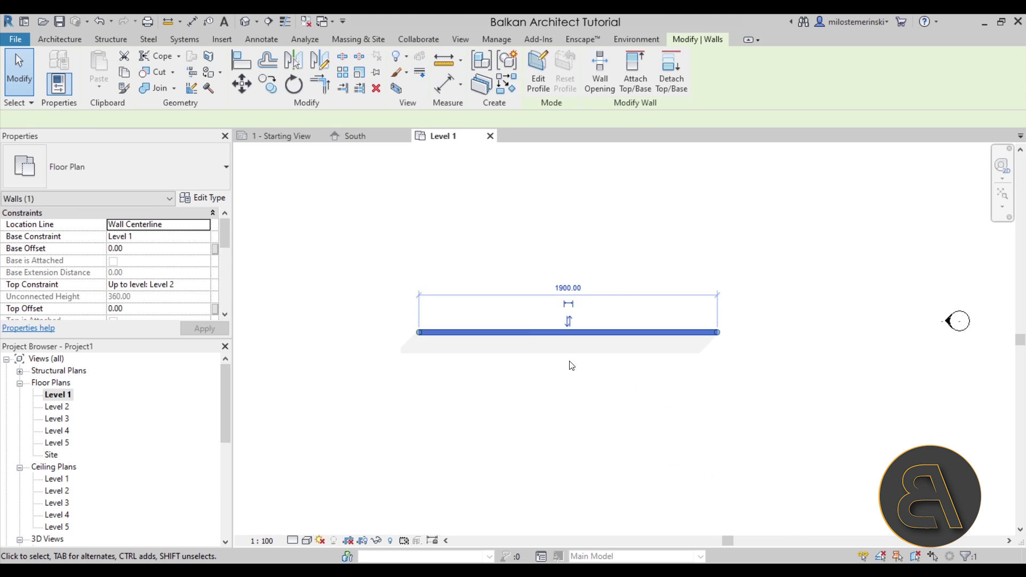
pyautogui.scroll(3, 528, 331)
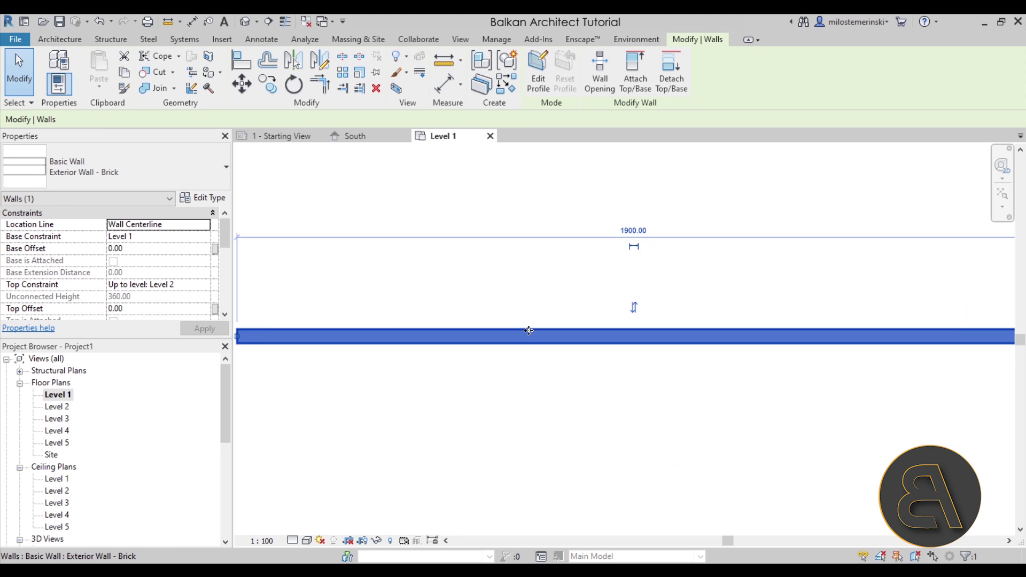
pyautogui.click(293, 541)
pyautogui.click(299, 527)
pyautogui.press('Escape')
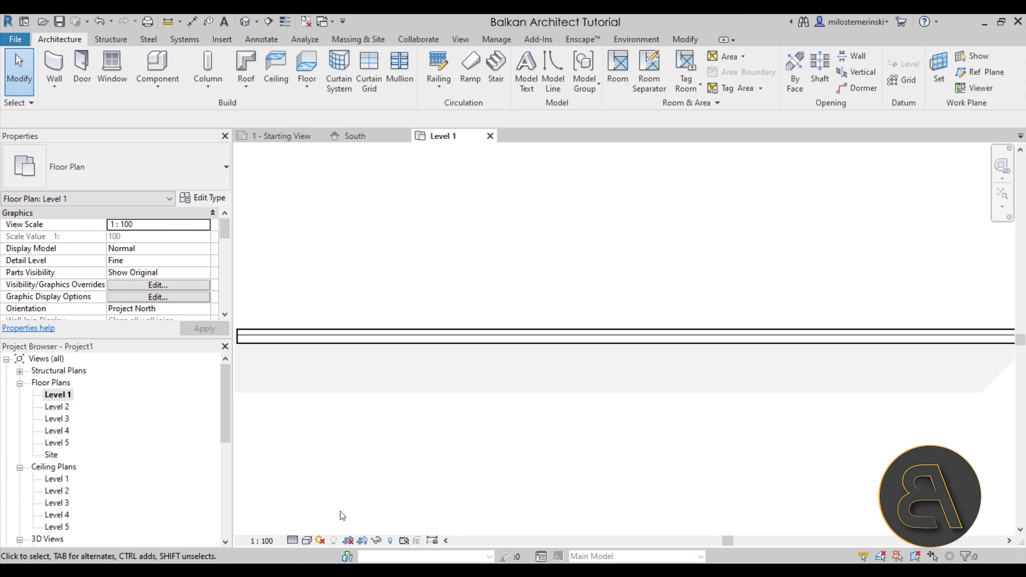
# Examine the brick wall's layers and its orientation in plan
pyautogui.scroll(3, 324, 336)
pyautogui.scroll(1, 325, 336)
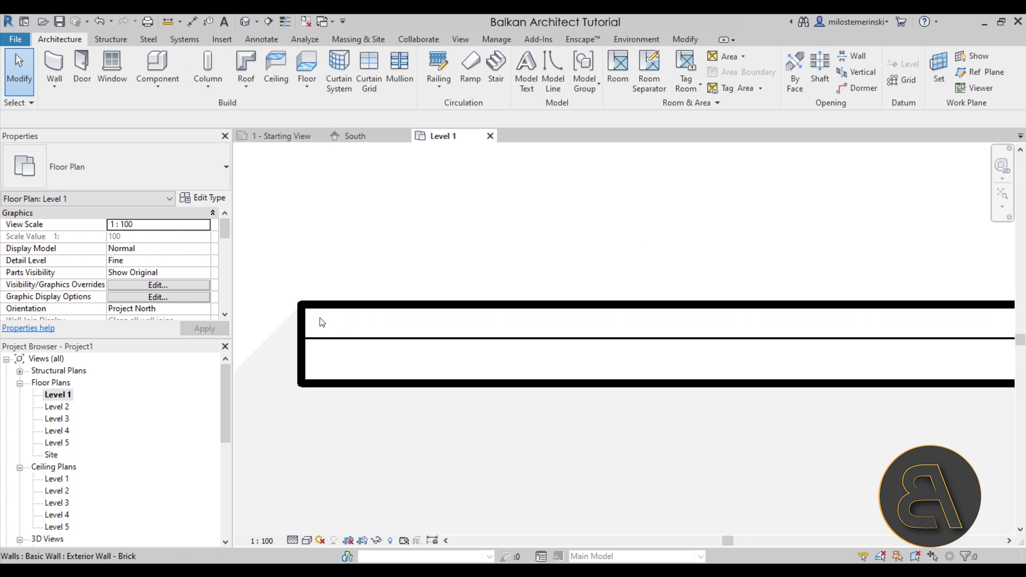
pyautogui.scroll(-4, 351, 324)
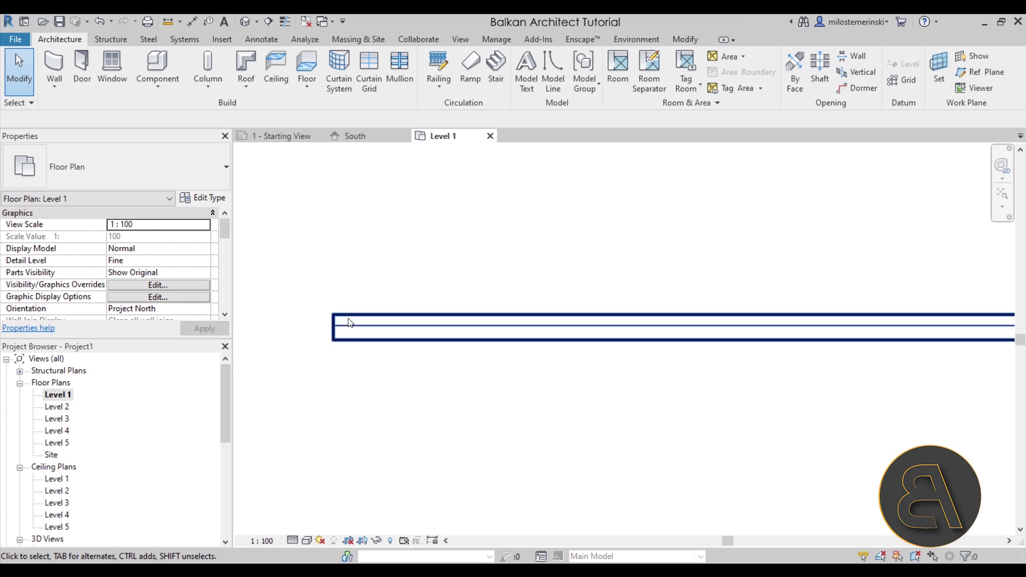
pyautogui.click(347, 319)
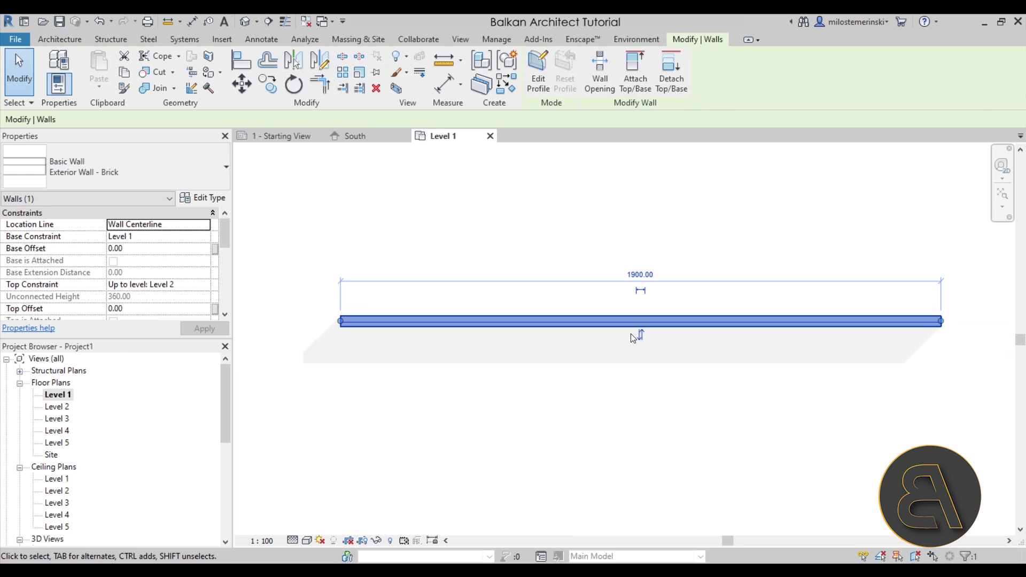
pyautogui.press('Escape')
pyautogui.scroll(-3, 570, 295)
pyautogui.scroll(-1, 584, 301)
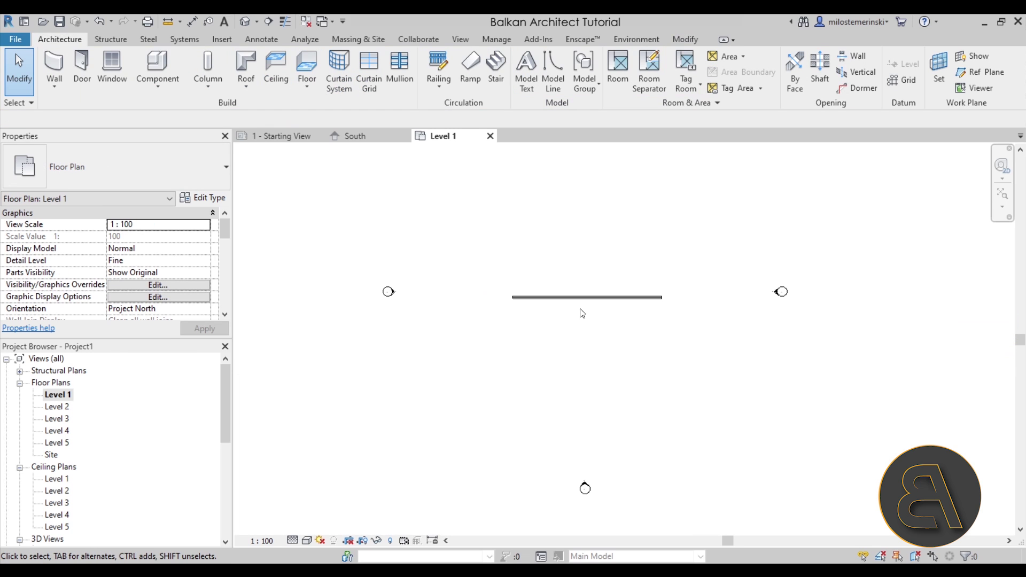
# Set the brick wall's top constraint to Up to level: Level 5
pyautogui.moveTo(540, 385); pyautogui.dragTo(518, 385, button='middle')
pyautogui.scroll(3, 553, 336)
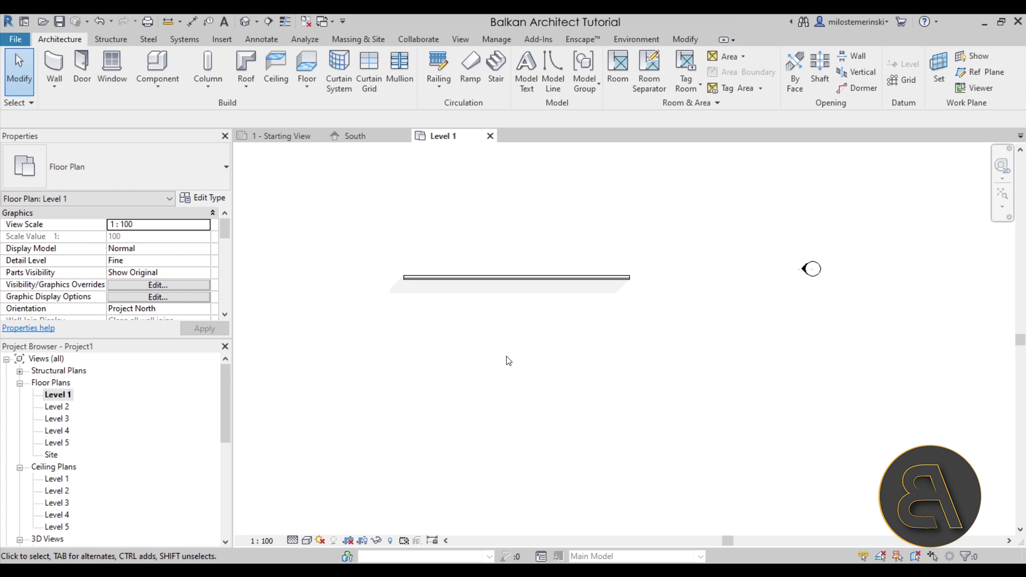
pyautogui.moveTo(506, 357); pyautogui.dragTo(504, 367, button='middle')
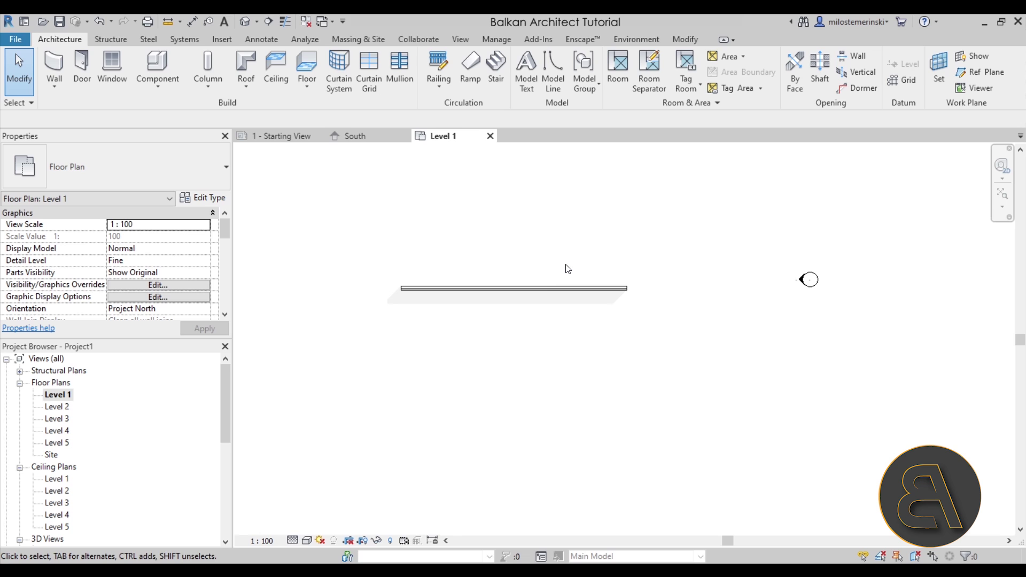
pyautogui.click(543, 289)
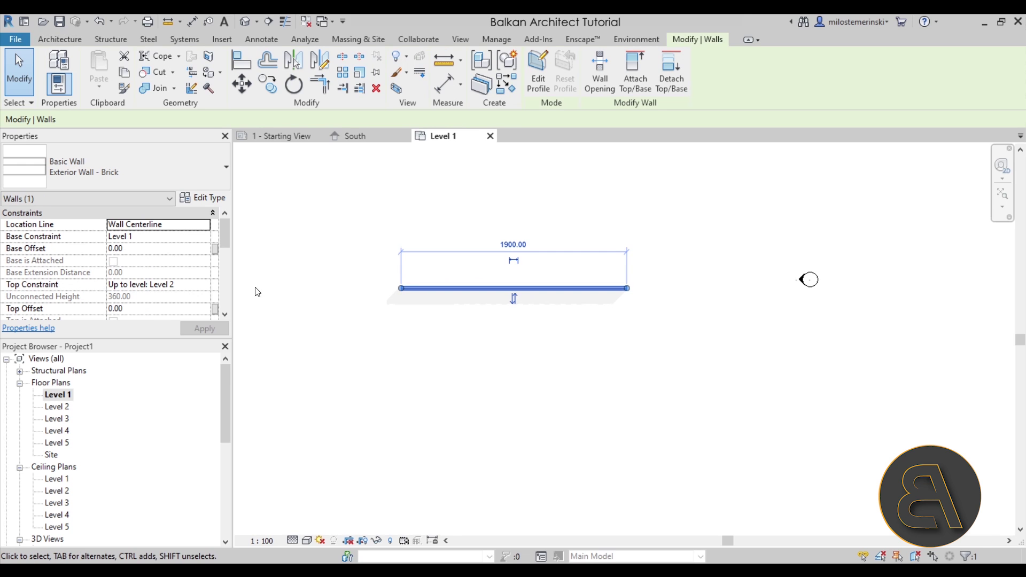
pyautogui.click(208, 289)
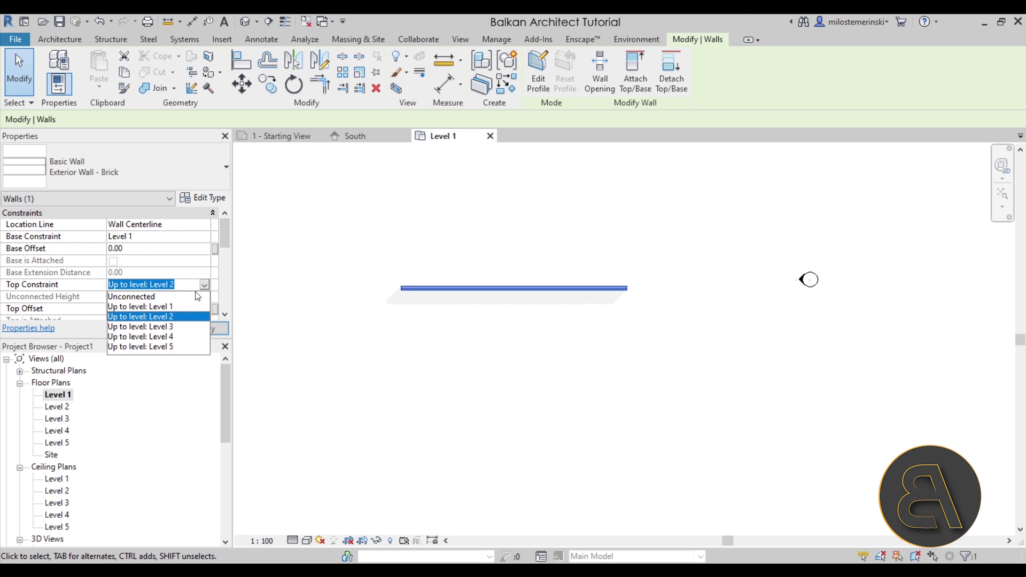
pyautogui.click(153, 347)
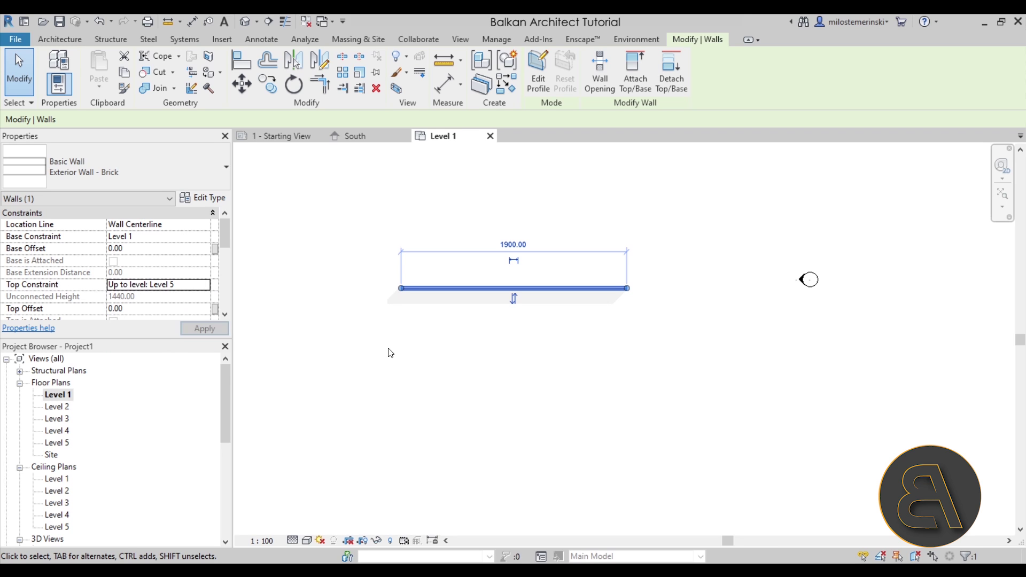
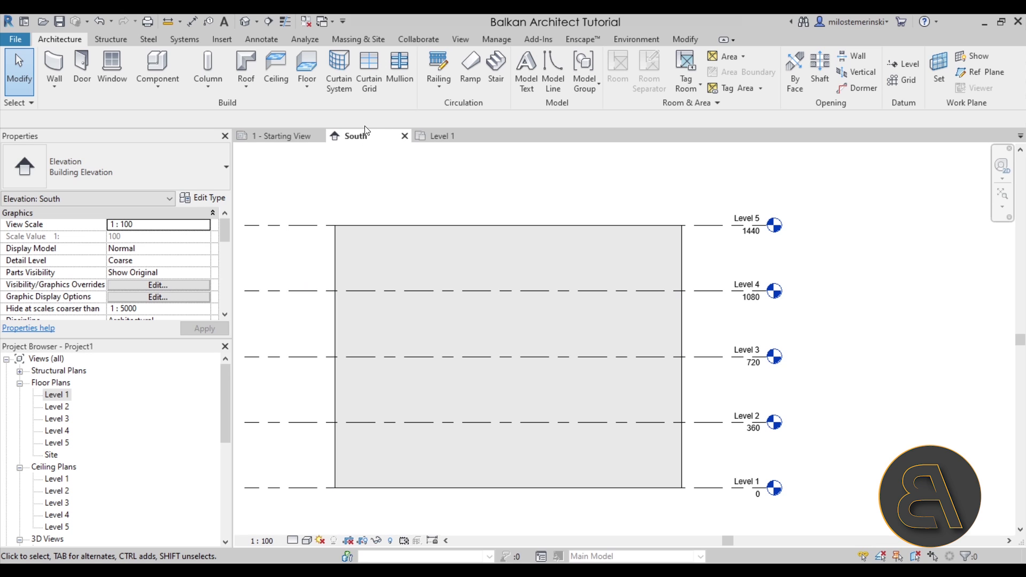
# On the Level 1 floor plan, start a stair using the Assembled Stair type 190mm max riser 250mm going
pyautogui.click(443, 136)
pyautogui.scroll(3, 525, 311)
pyautogui.scroll(1, 449, 311)
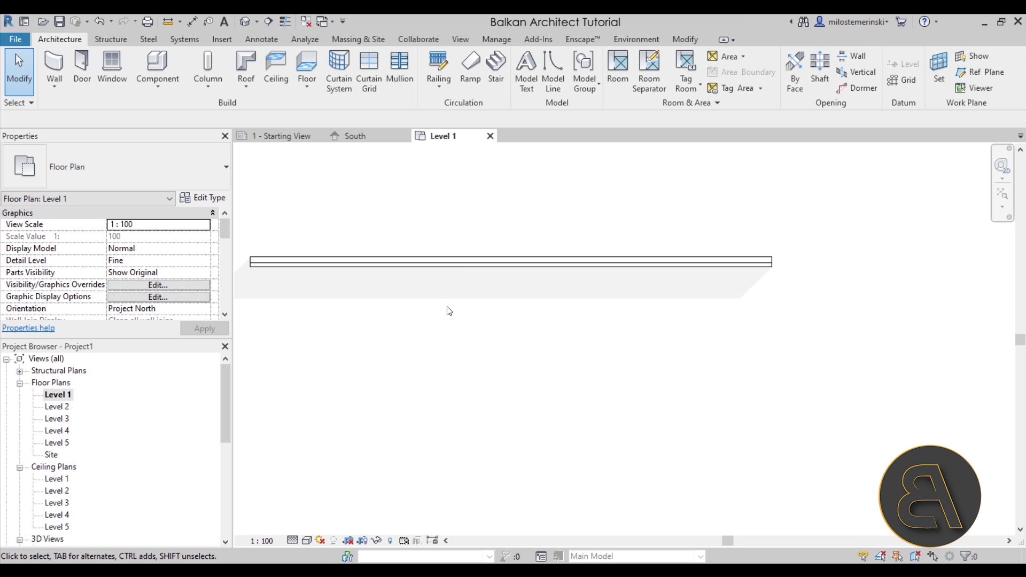
pyautogui.click(500, 72)
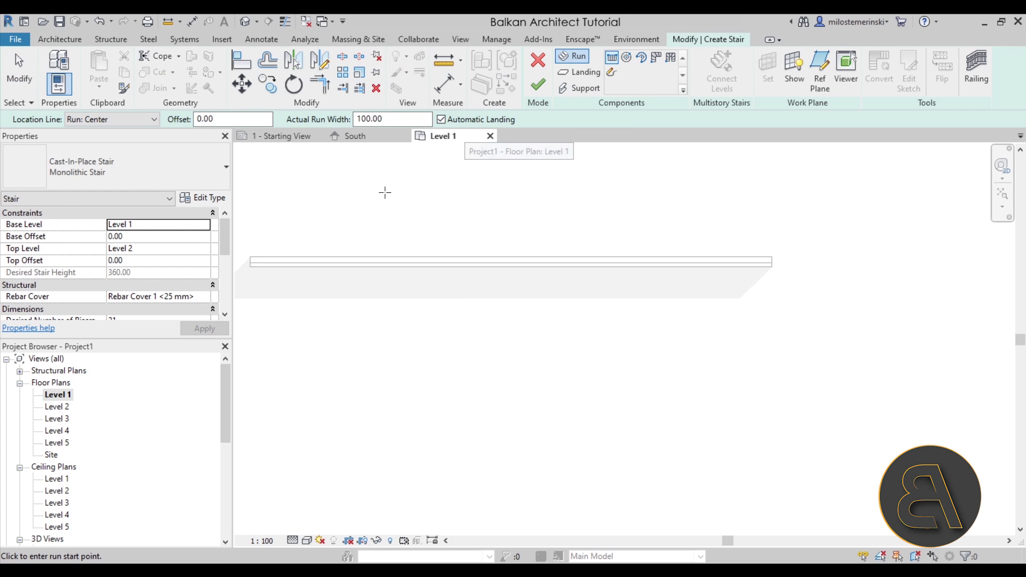
pyautogui.click(133, 188)
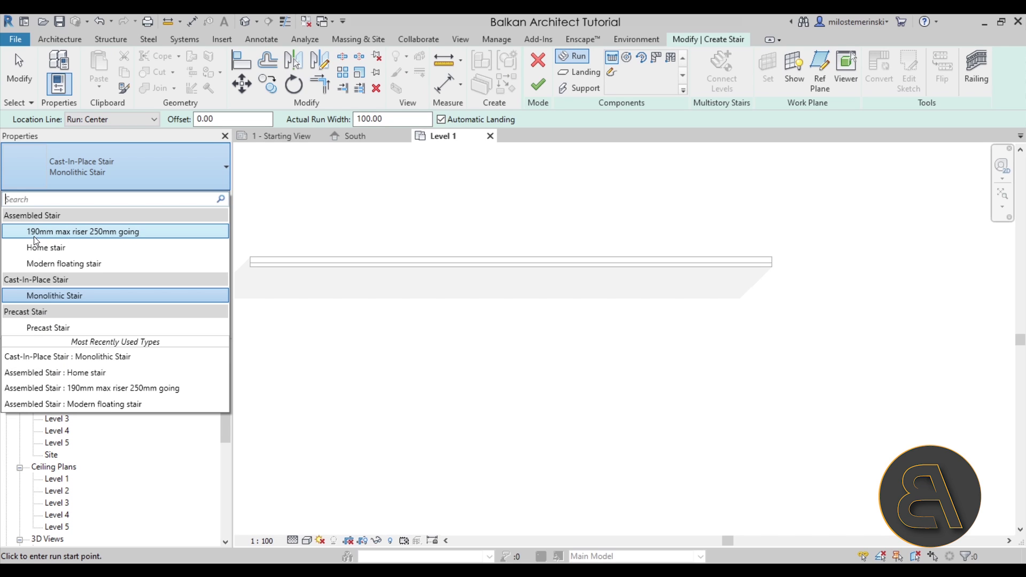
pyautogui.click(127, 241)
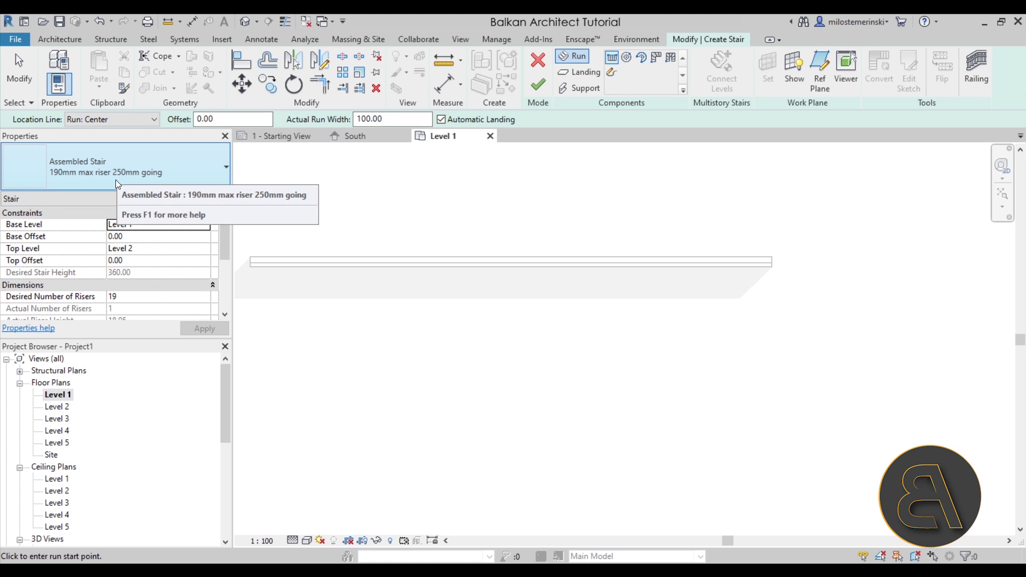
# Duplicate the assembled stair type and name the copy Fire escape stair
pyautogui.click(203, 199)
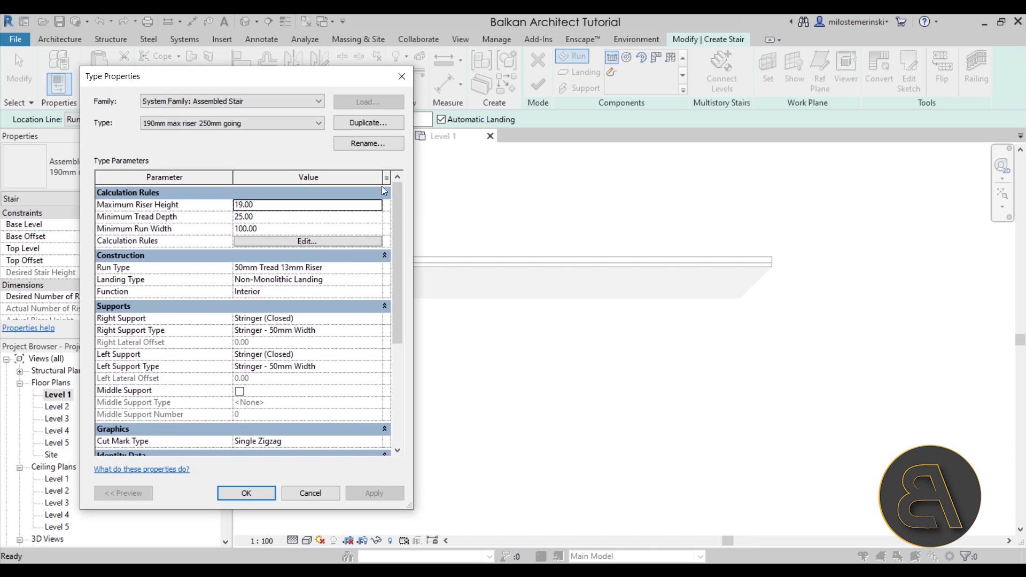
pyautogui.click(355, 122)
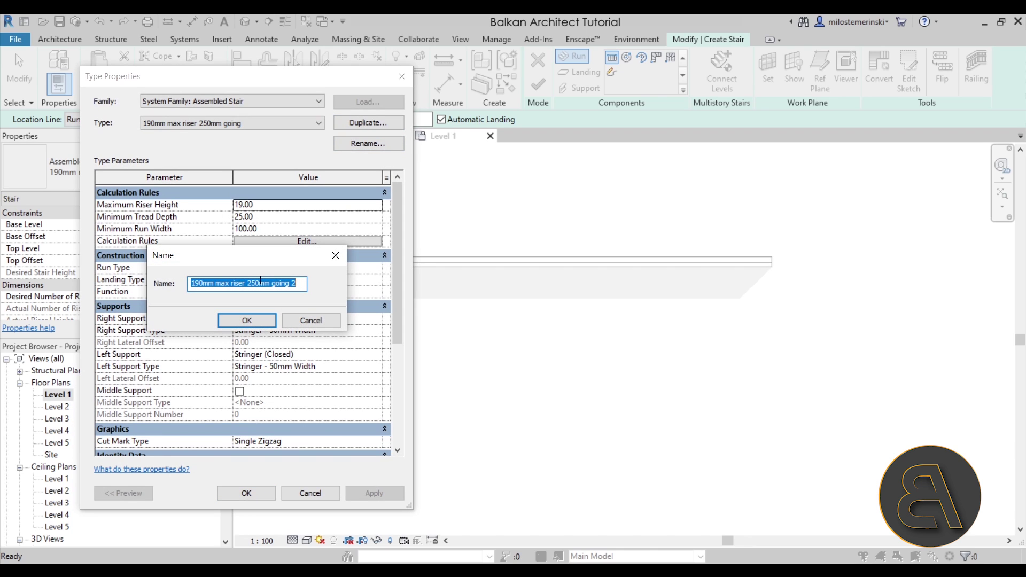
pyautogui.write('Fire s')
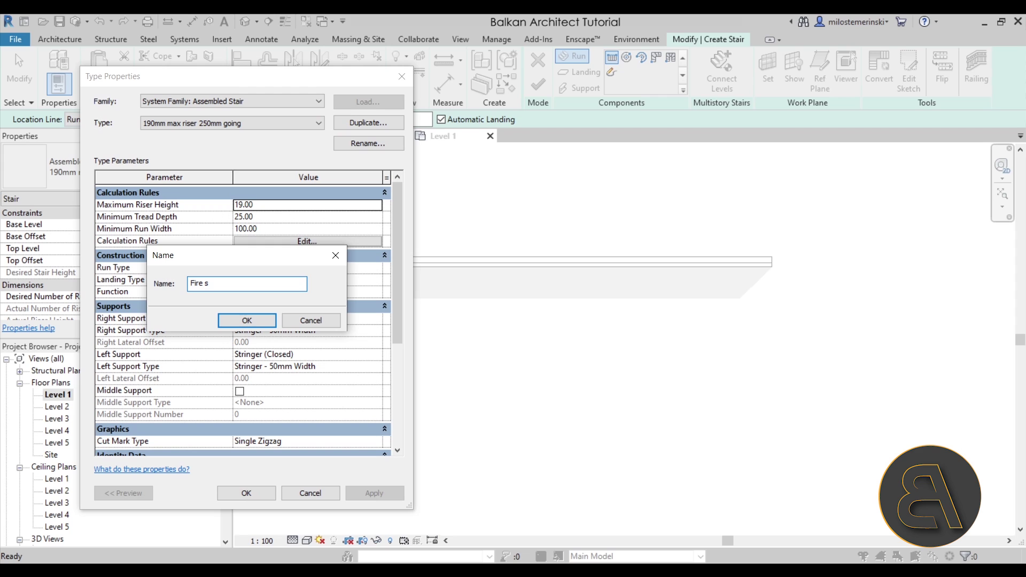
pyautogui.press('BackSpace')
pyautogui.write('escape stair')
pyautogui.press('Return')
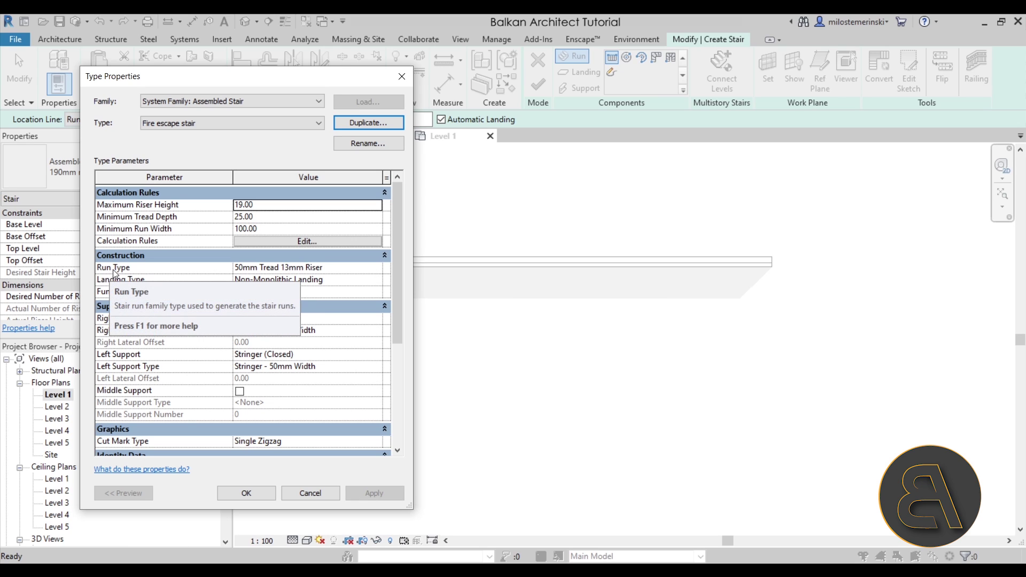
# Duplicate the stair's 50mm Tread 13mm Riser run type and name the copy FE run
pyautogui.click(244, 268)
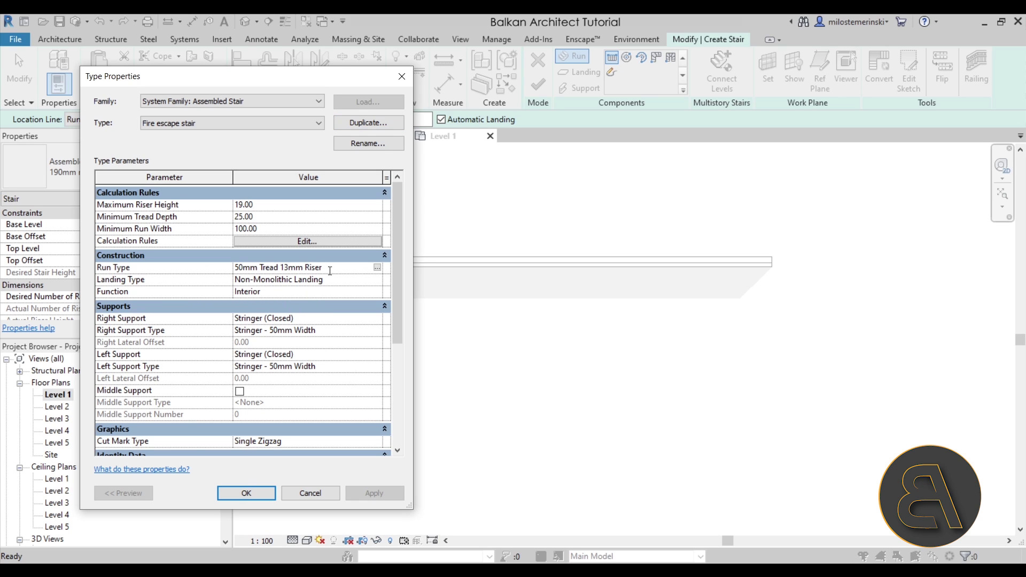
pyautogui.click(377, 268)
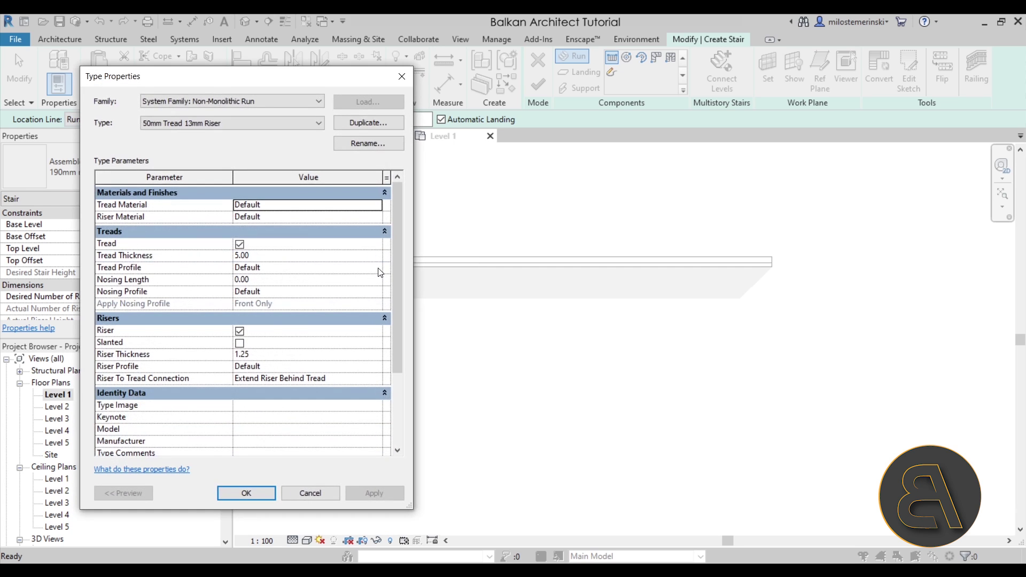
pyautogui.click(205, 142)
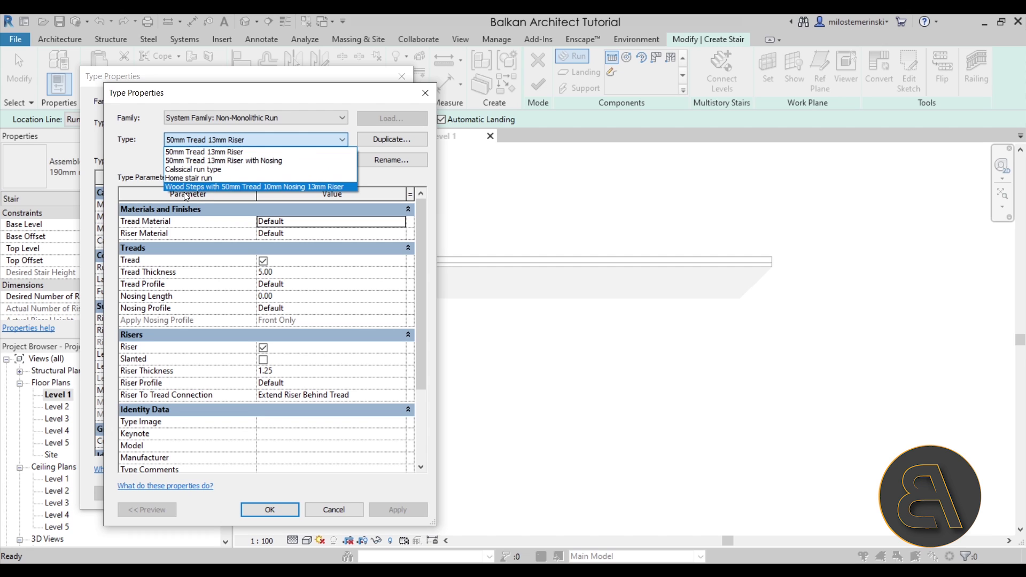
pyautogui.click(204, 141)
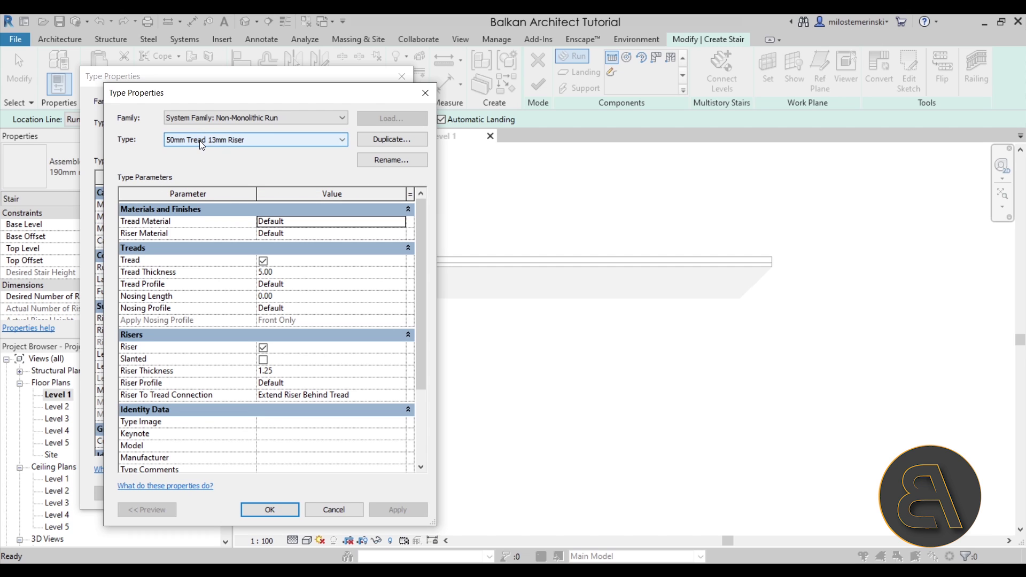
pyautogui.click(374, 141)
pyautogui.write('Fire e')
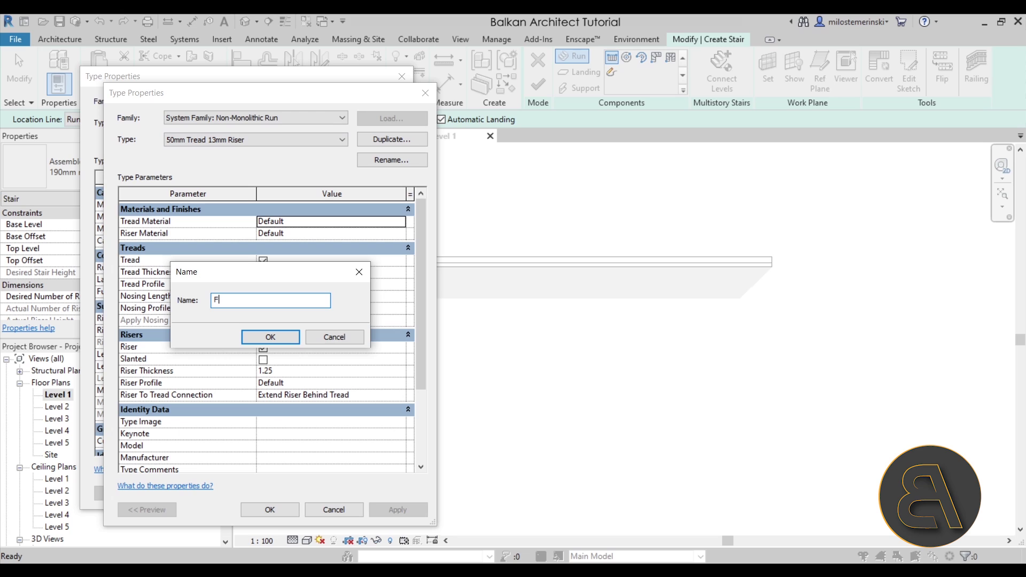
pyautogui.press('BackSpace')
pyautogui.press('BackSpace')
pyautogui.press('BackSpace')
pyautogui.press('BackSpace')
pyautogui.write('E riun')
pyautogui.press('Return')
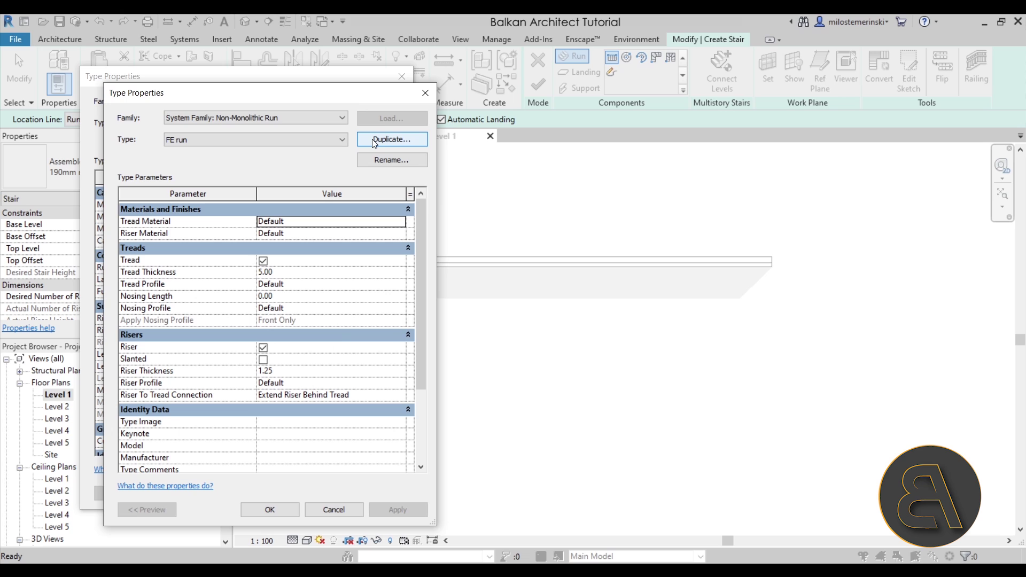
# Set the FE run's tread thickness to 2 and turn off its risers
pyautogui.click(282, 274)
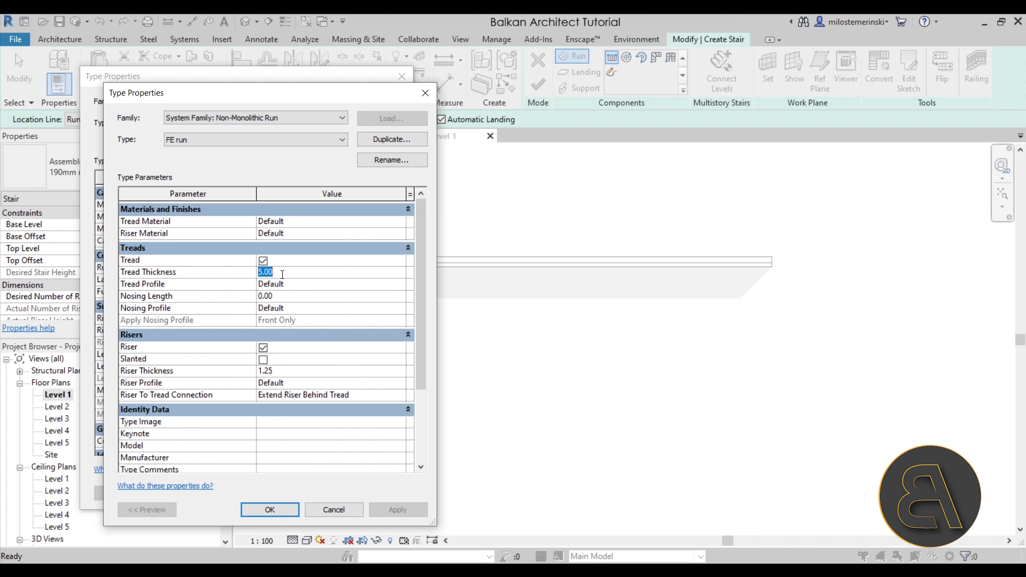
pyautogui.write('2')
pyautogui.click(263, 349)
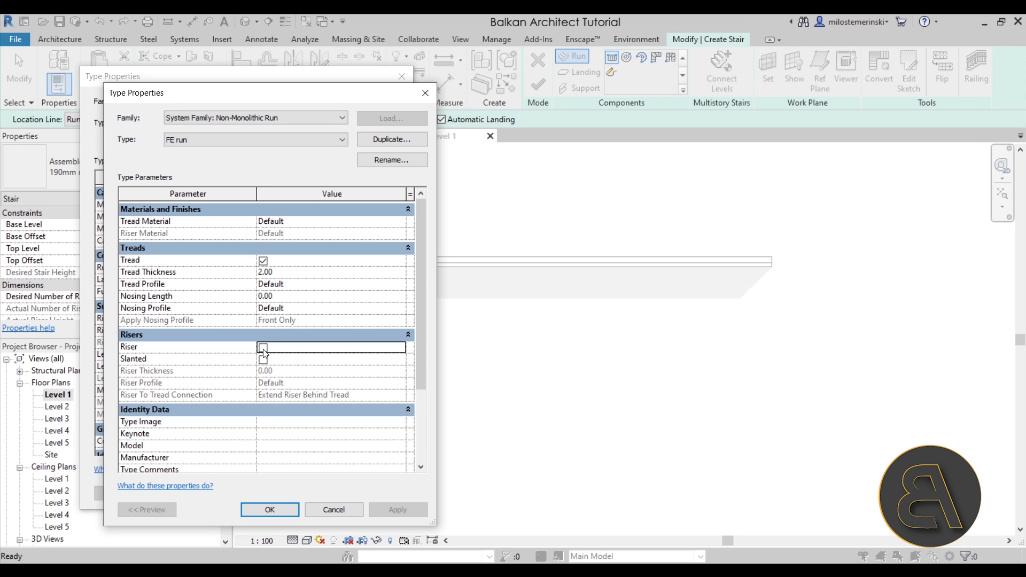
pyautogui.click(270, 510)
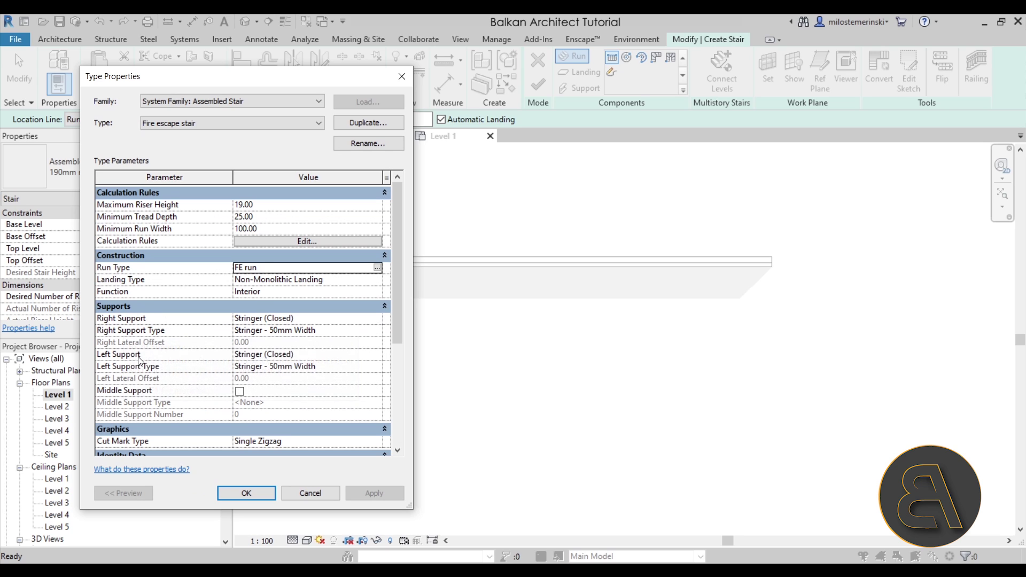
# Duplicate the right support's Stringer - 50mm Width type and name the copy FE Support
pyautogui.click(267, 319)
pyautogui.click(290, 331)
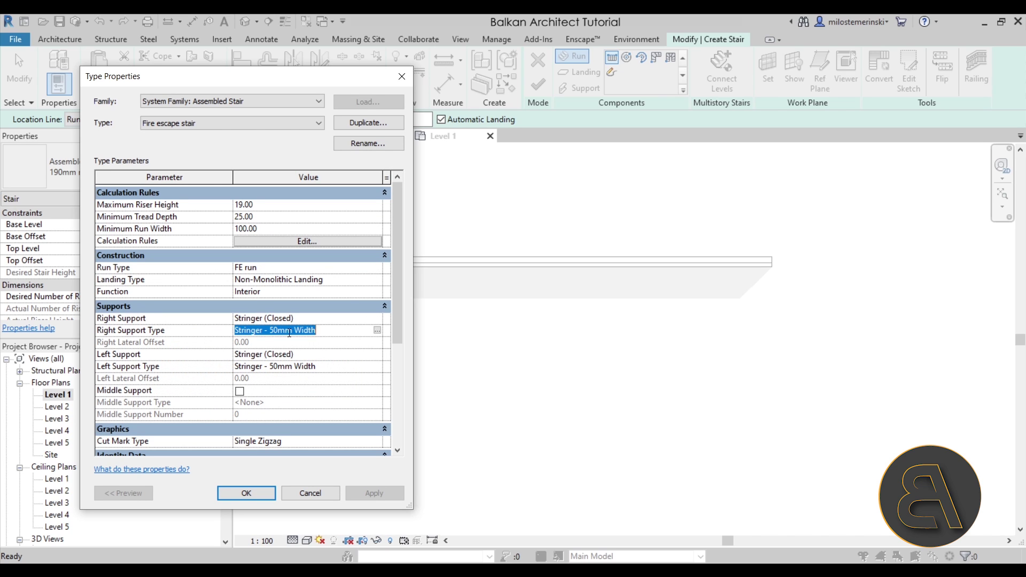
pyautogui.click(377, 331)
pyautogui.moveTo(167, 93); pyautogui.dragTo(167, 97)
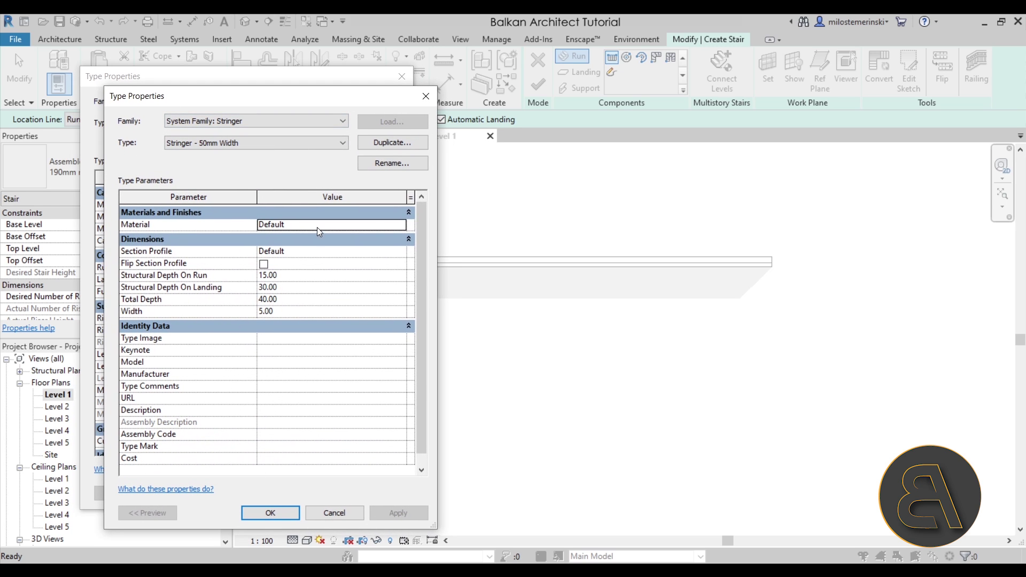
pyautogui.click(359, 148)
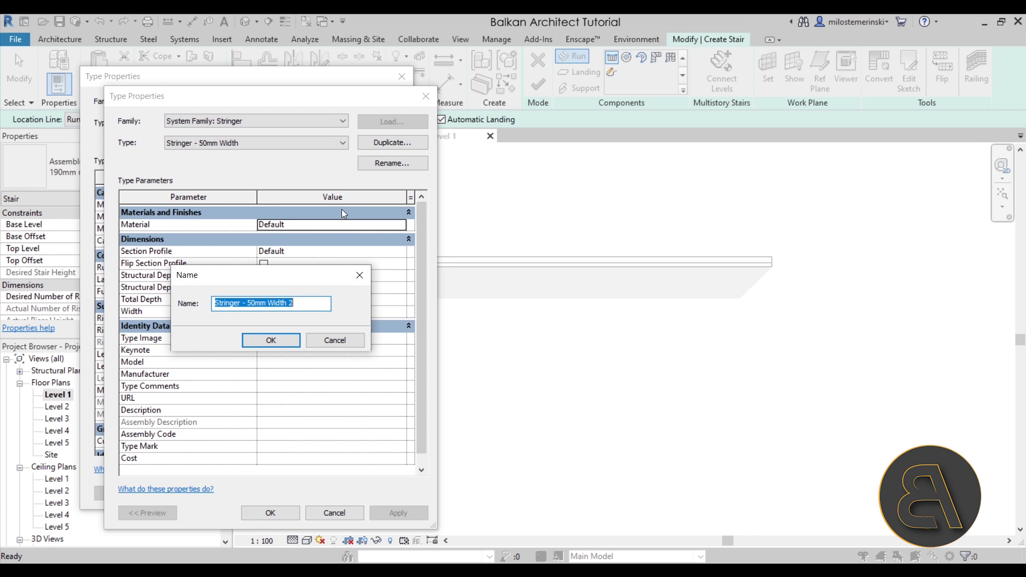
pyautogui.write('FE S')
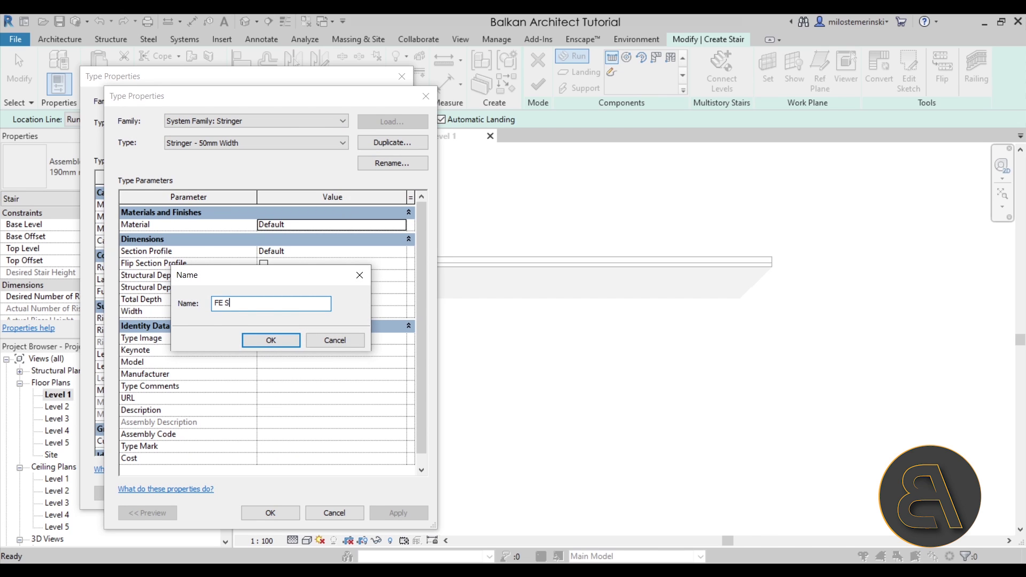
pyautogui.write('upport')
pyautogui.press('Return')
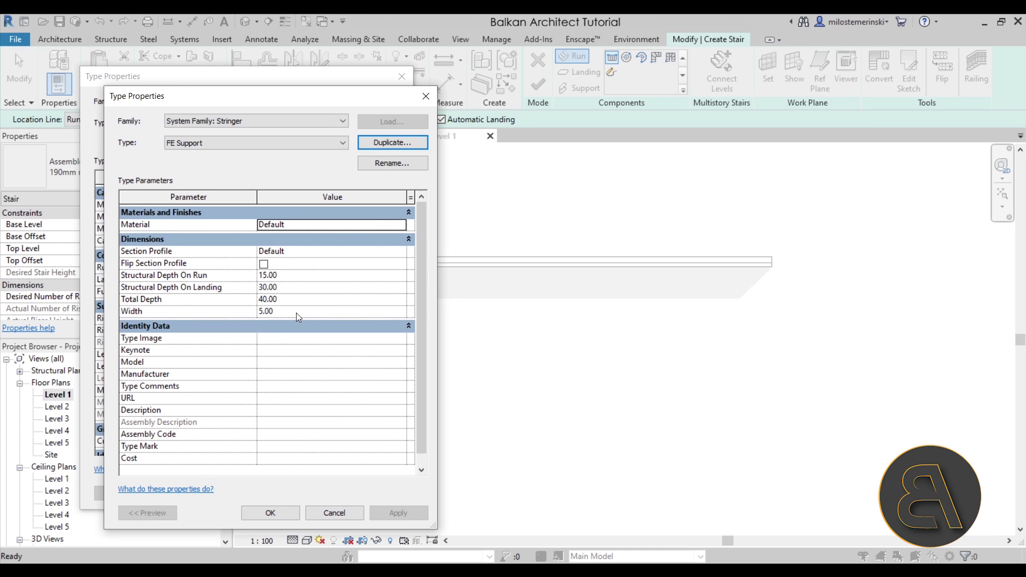
# Set the FE Support stringer's total depth to 25, structural depth on run to 7 and width to 2
pyautogui.click(290, 299)
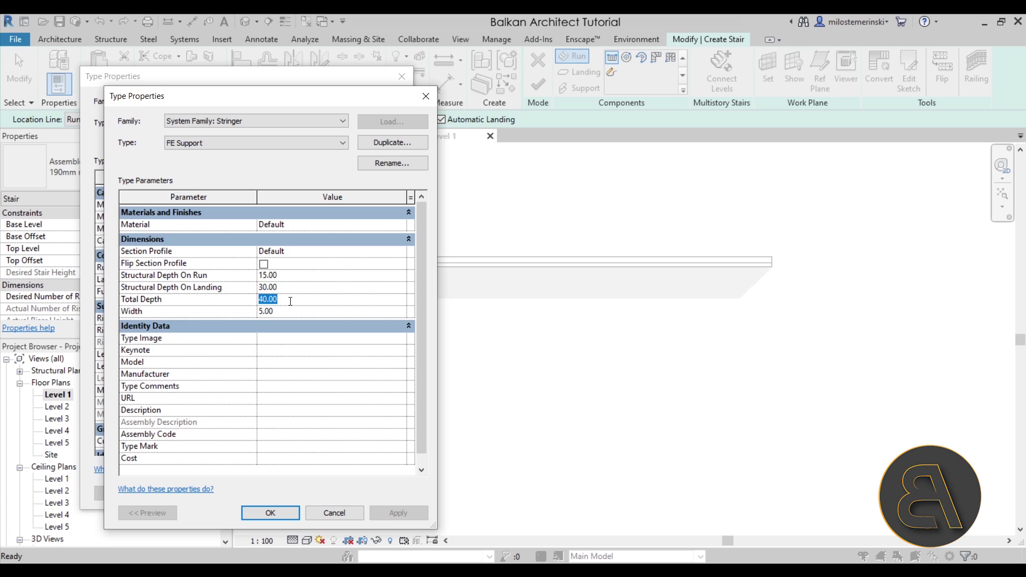
pyautogui.write('25')
pyautogui.click(287, 276)
pyautogui.write('7')
pyautogui.click(285, 312)
pyautogui.write('2')
pyautogui.click(271, 514)
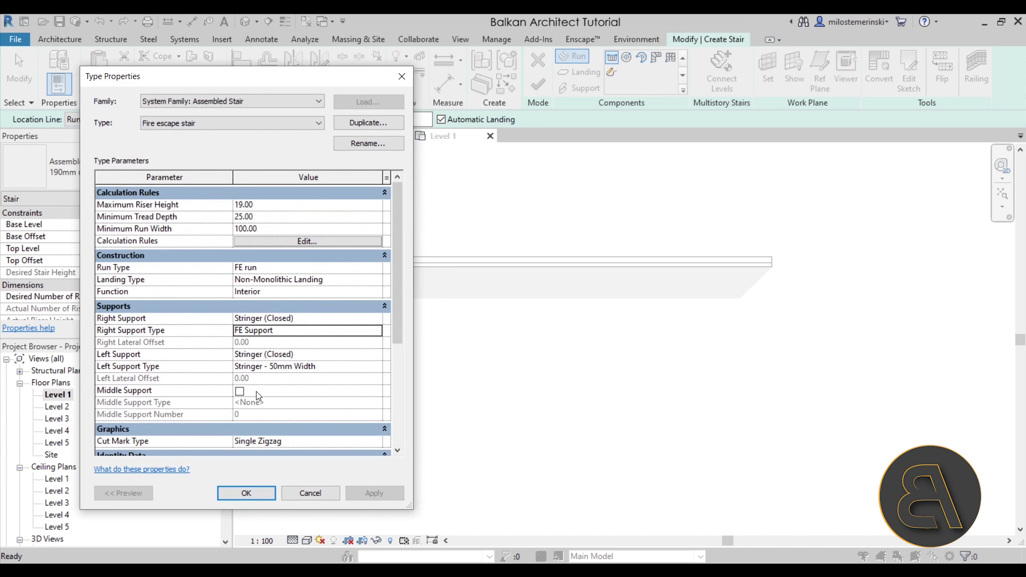
# Assign FE Support as the left support type of the Fire escape stair and accept the type settings
pyautogui.click(313, 366)
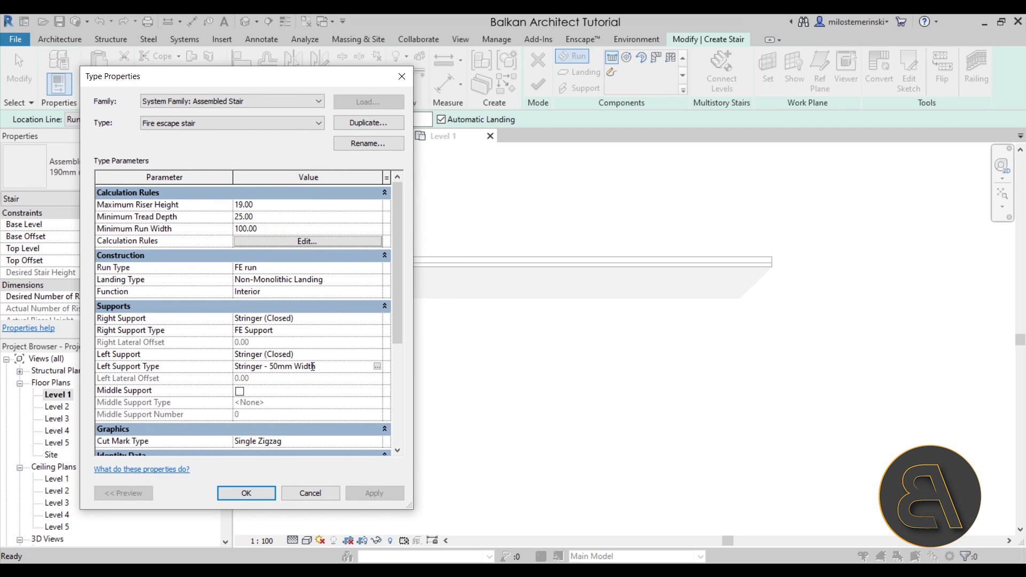
pyautogui.click(377, 366)
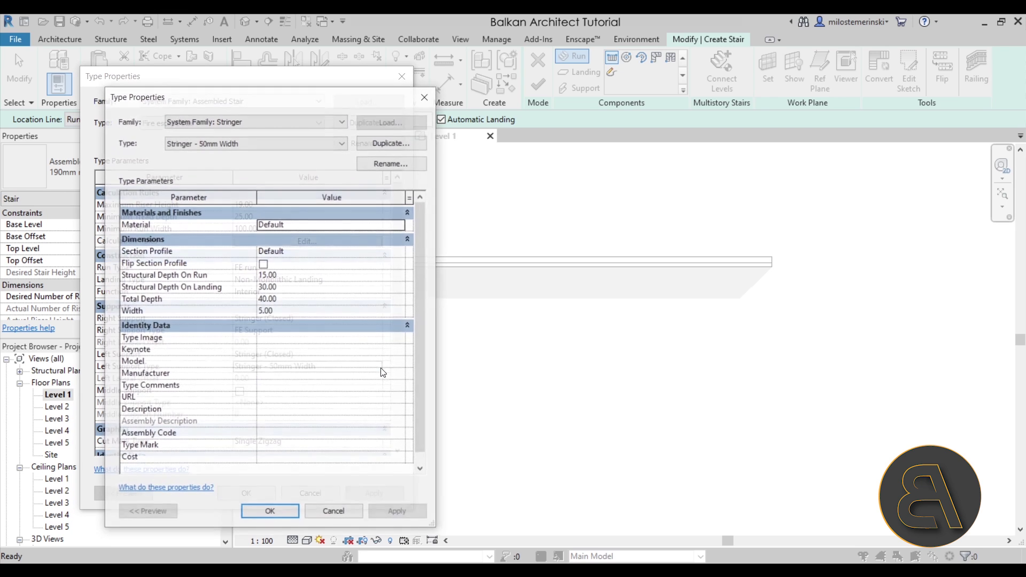
pyautogui.click(191, 148)
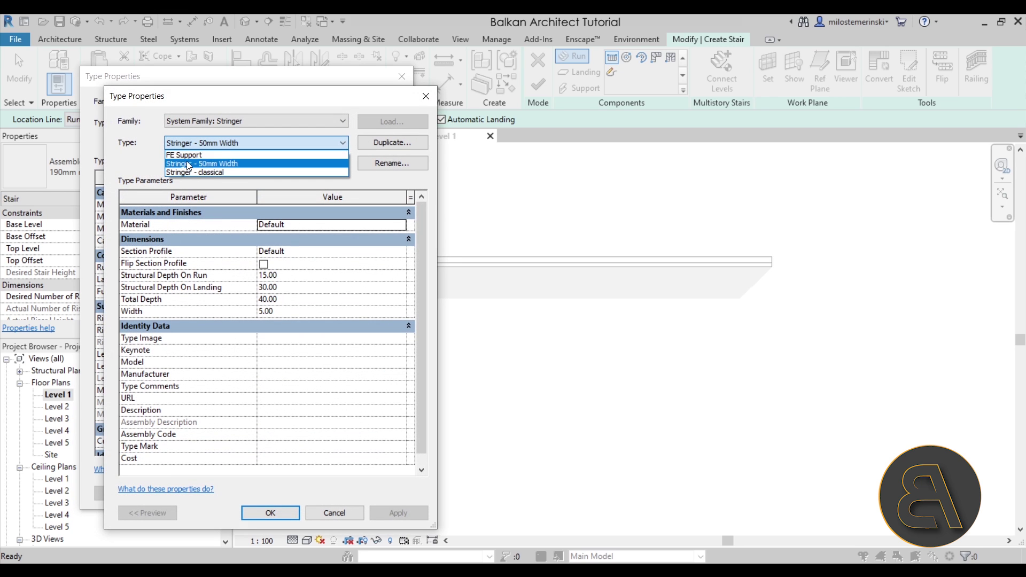
pyautogui.click(183, 156)
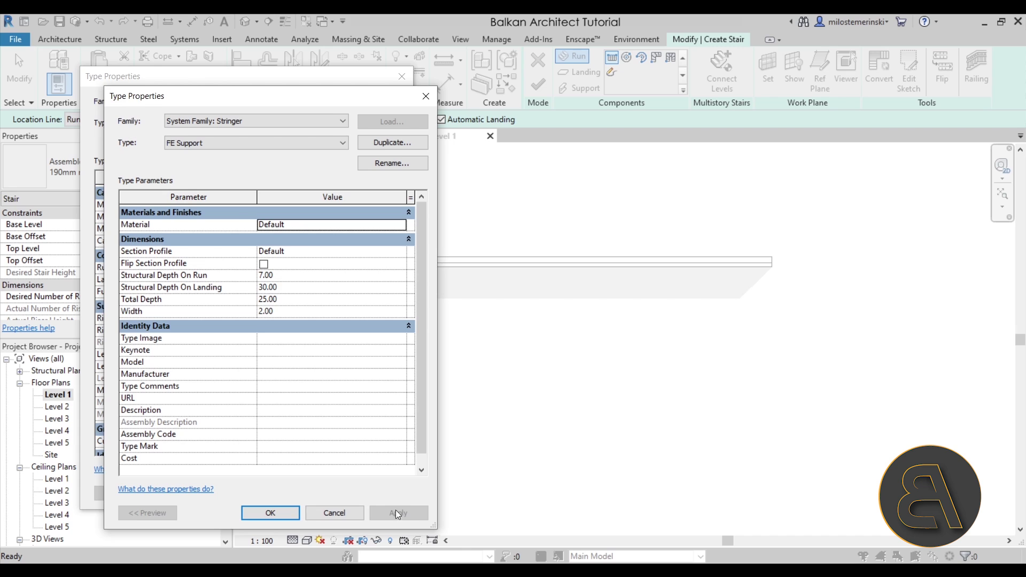
pyautogui.click(276, 512)
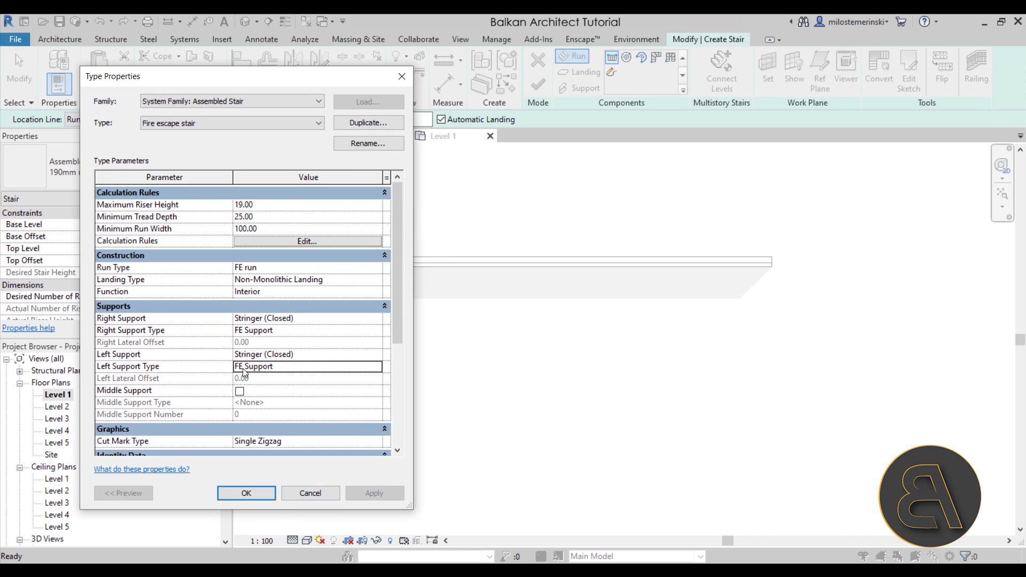
pyautogui.click(245, 492)
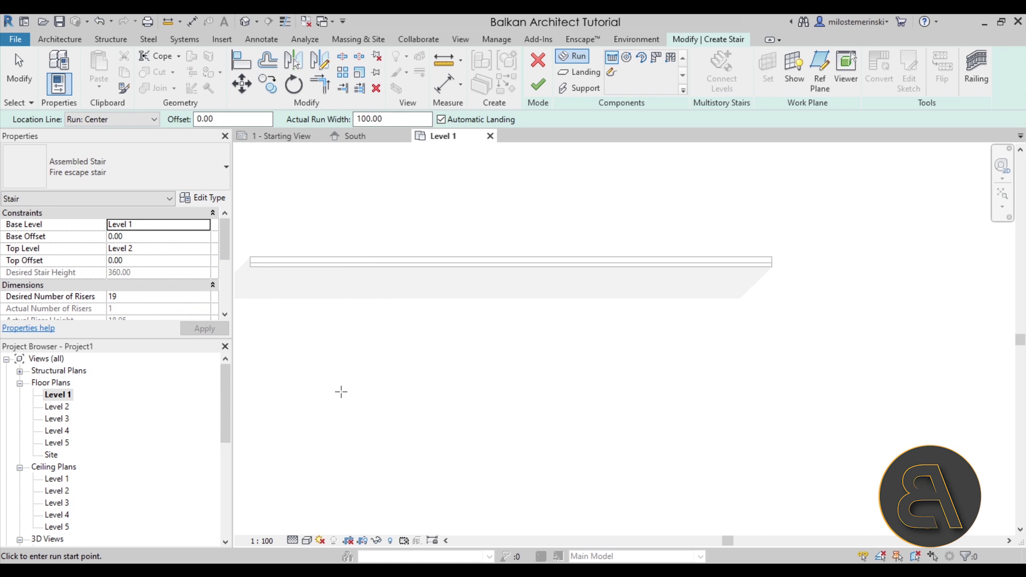
# Set the Fire escape stair's maximum riser height to 28 and minimum tread depth to 16
pyautogui.click(206, 197)
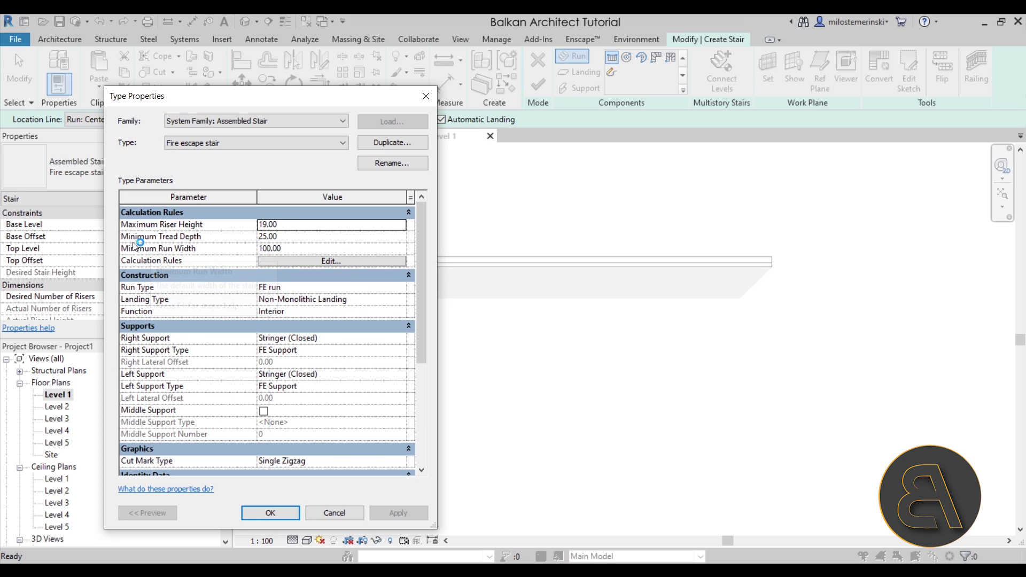
pyautogui.click(286, 226)
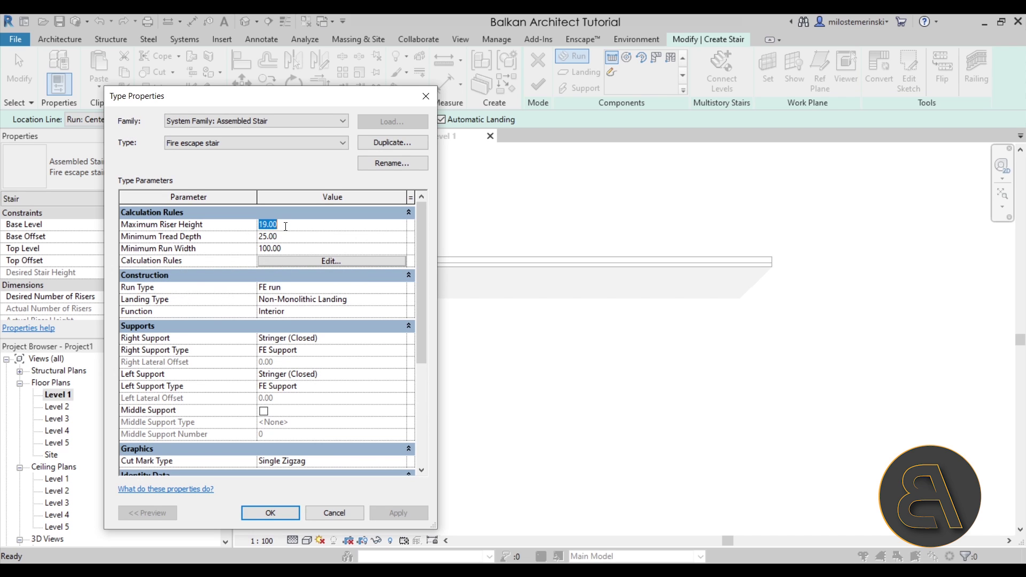
pyautogui.write('28')
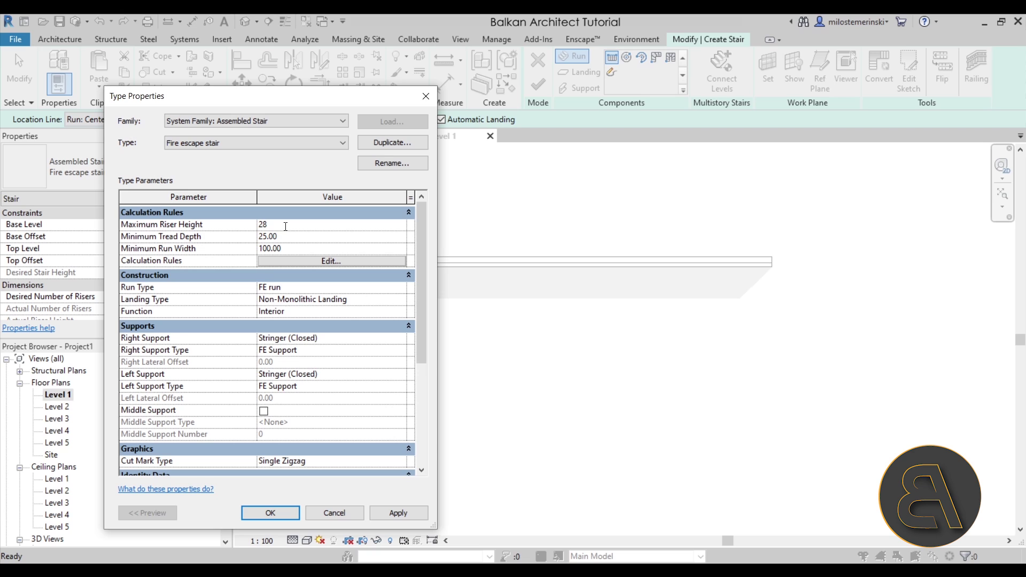
pyautogui.click(289, 237)
pyautogui.write('16')
pyautogui.click(389, 514)
pyautogui.click(286, 513)
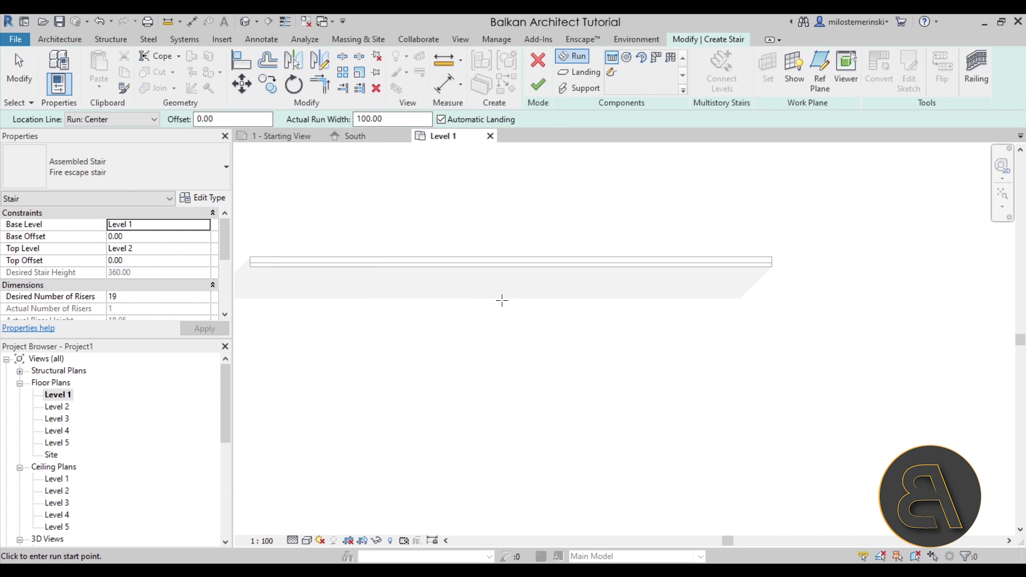
# Set the actual run width to 70 and accept the 900mm Pipe railing positioned on the stringer
pyautogui.moveTo(392, 118); pyautogui.dragTo(168, 150)
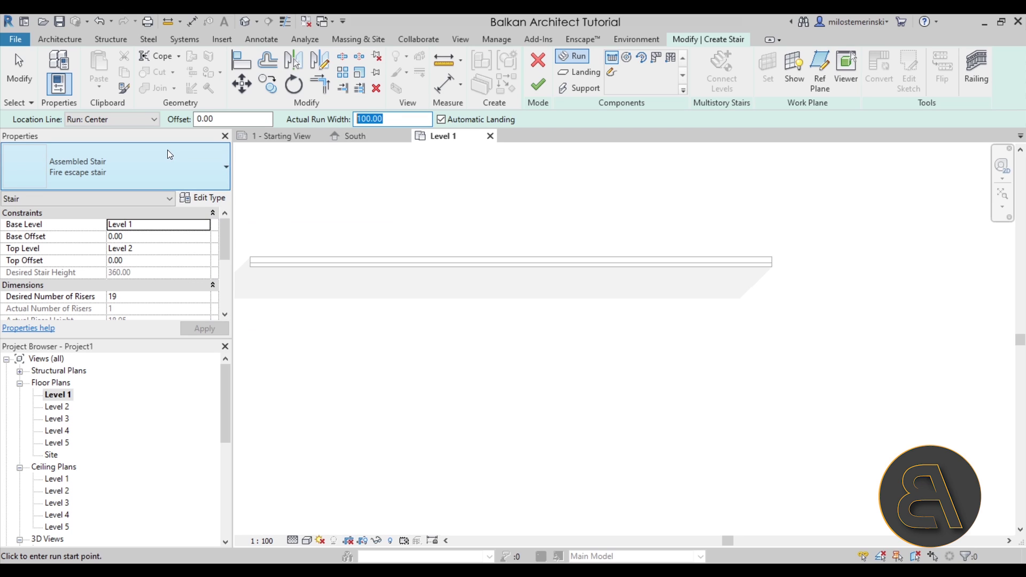
pyautogui.write('70')
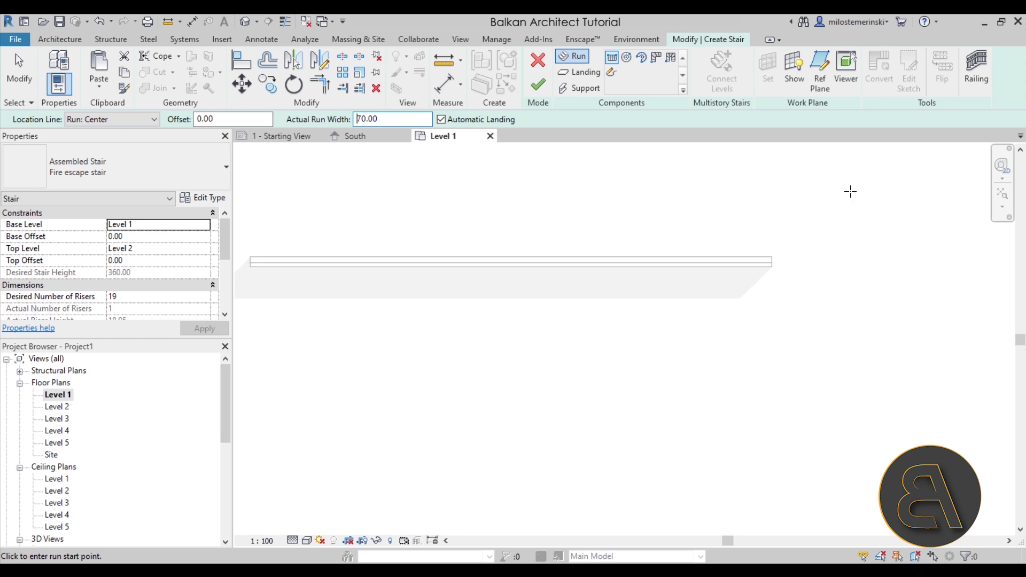
pyautogui.click(975, 87)
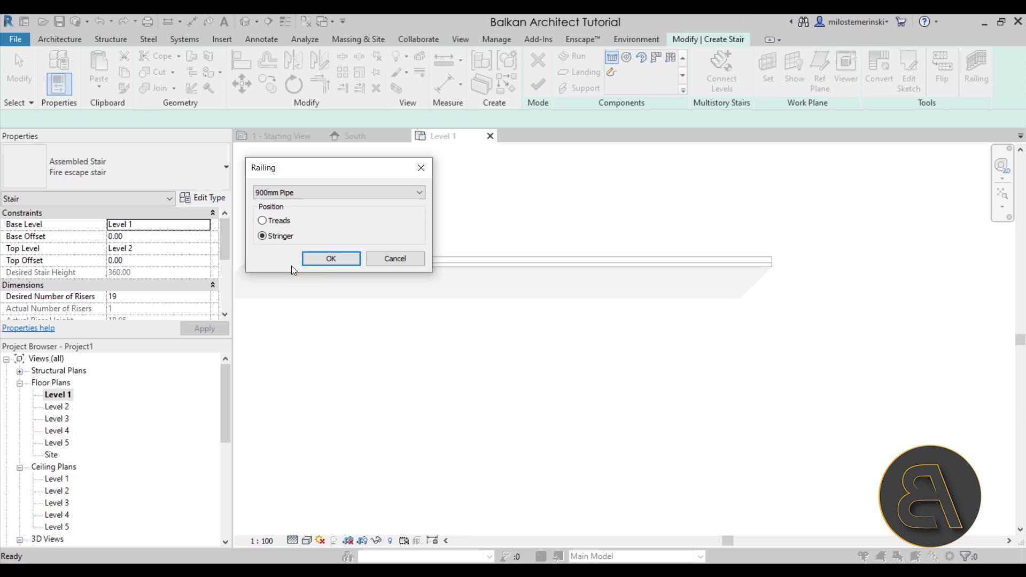
pyautogui.click(321, 262)
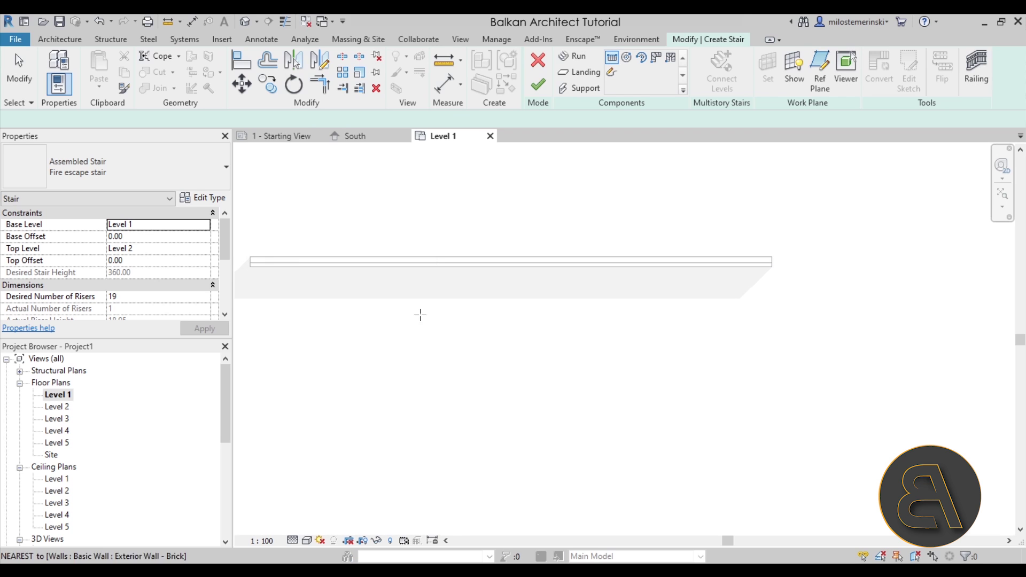
# Draw a straight horizontal stair run with all 19 risers, parallel to the brick wall on its exterior side
pyautogui.click(455, 318)
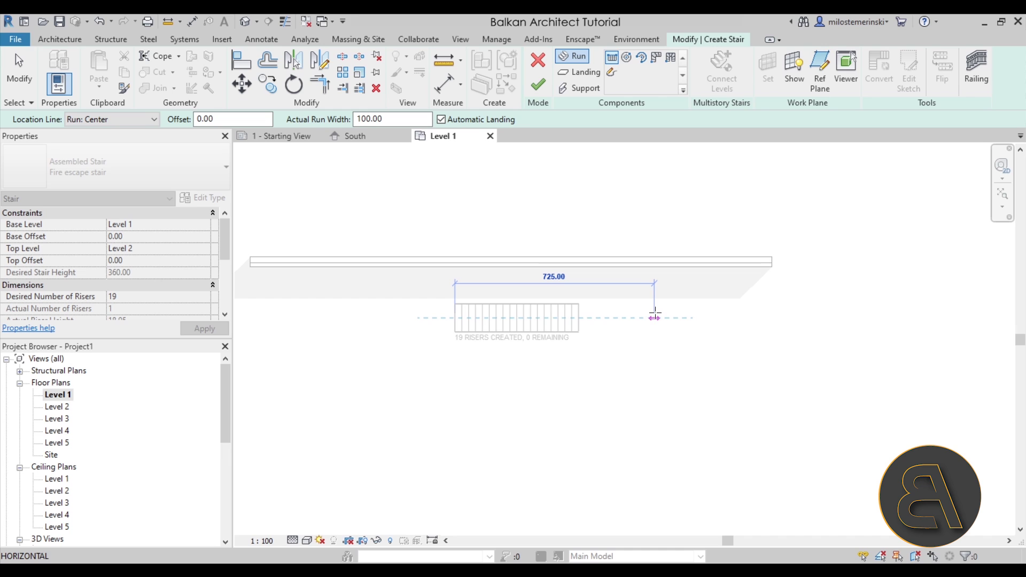
pyautogui.click(654, 318)
pyautogui.press('Escape')
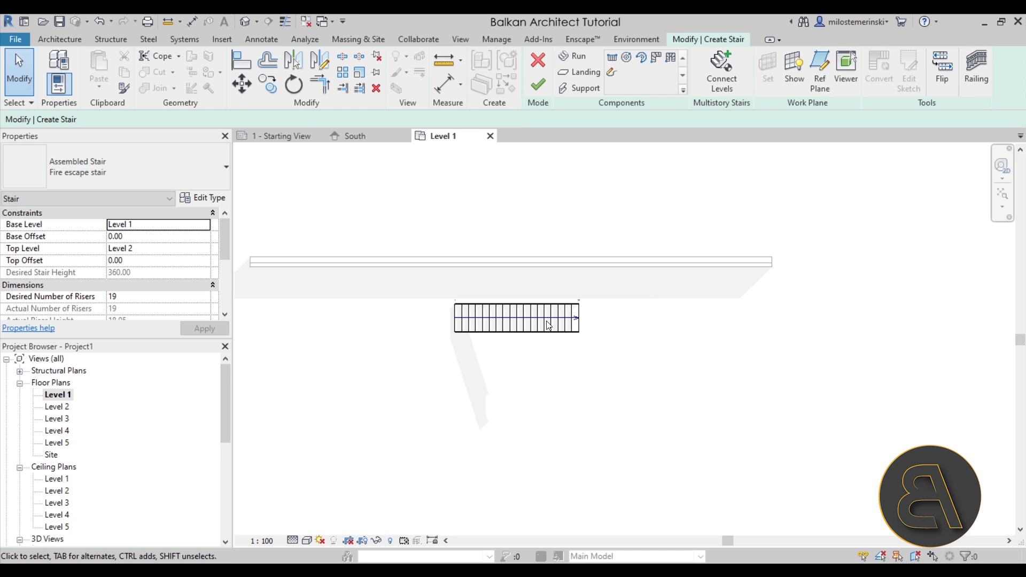
# Open the default 3D view and examine the stair run's treads and stringers against the brick wall
pyautogui.scroll(3, 532, 337)
pyautogui.scroll(-4, 543, 332)
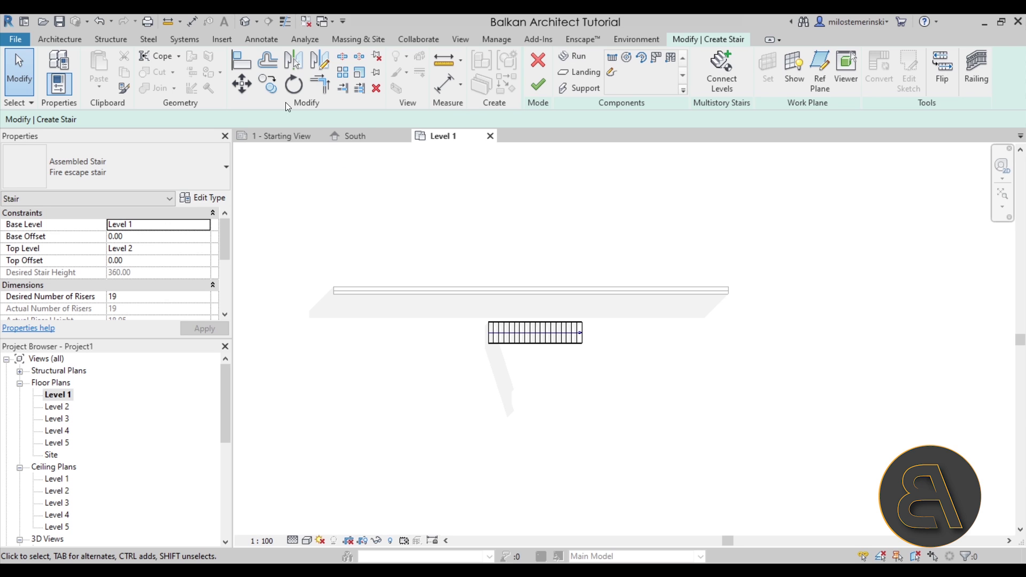
pyautogui.click(245, 22)
pyautogui.keyDown('shift'); pyautogui.moveTo(551, 281); pyautogui.dragTo(614, 415, button='middle'); pyautogui.keyUp('shift')
pyautogui.scroll(3, 677, 406)
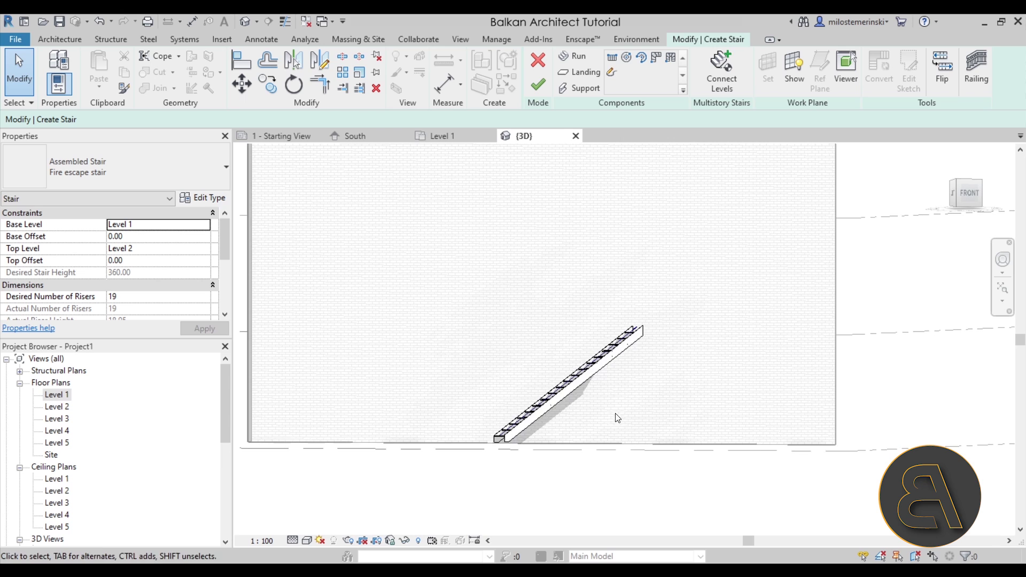
pyautogui.scroll(4, 566, 439)
pyautogui.scroll(-3, 567, 439)
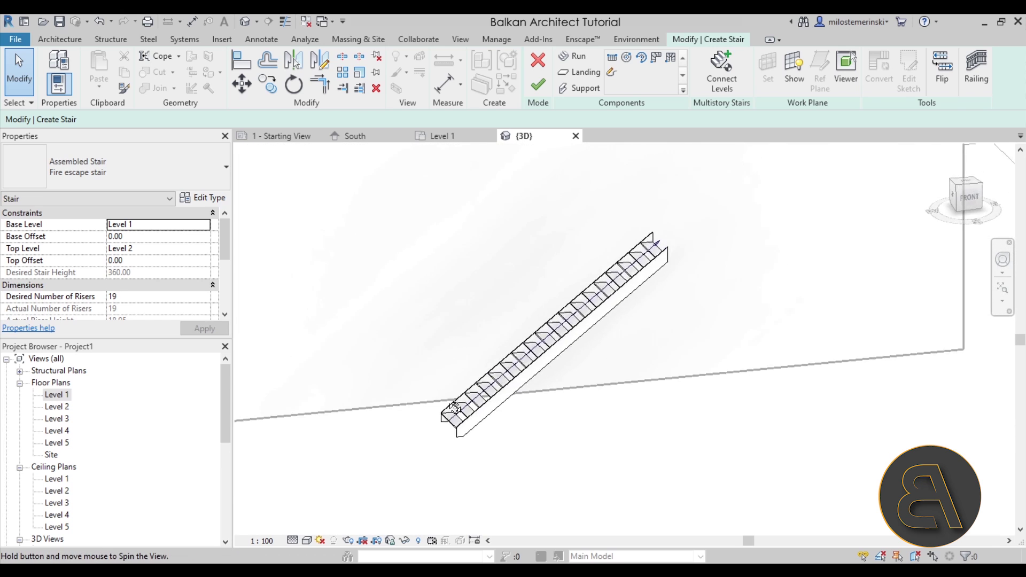
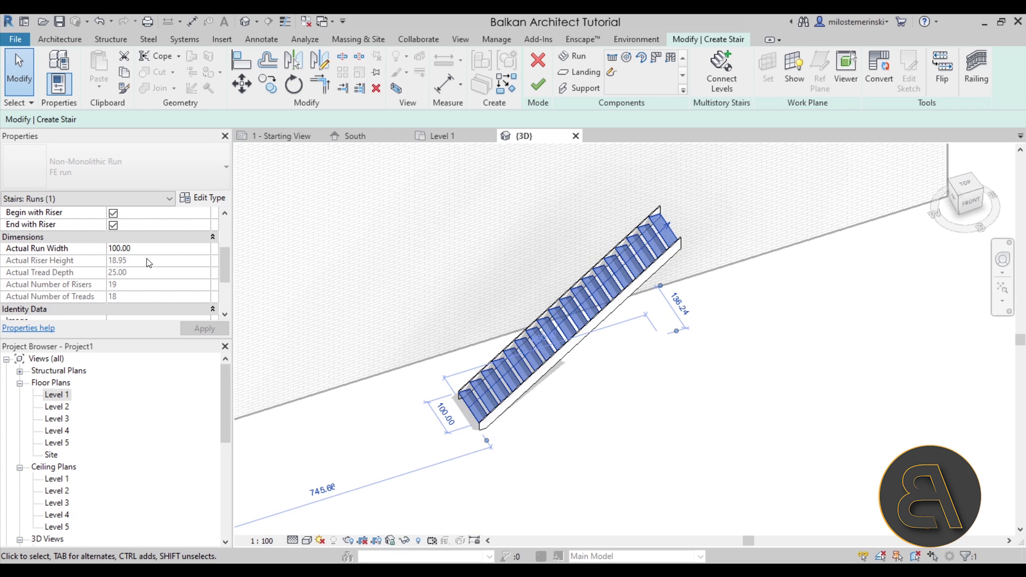
# Check the type properties of the FE run and of the Fire escape stair, including its calculation rules
pyautogui.click(202, 198)
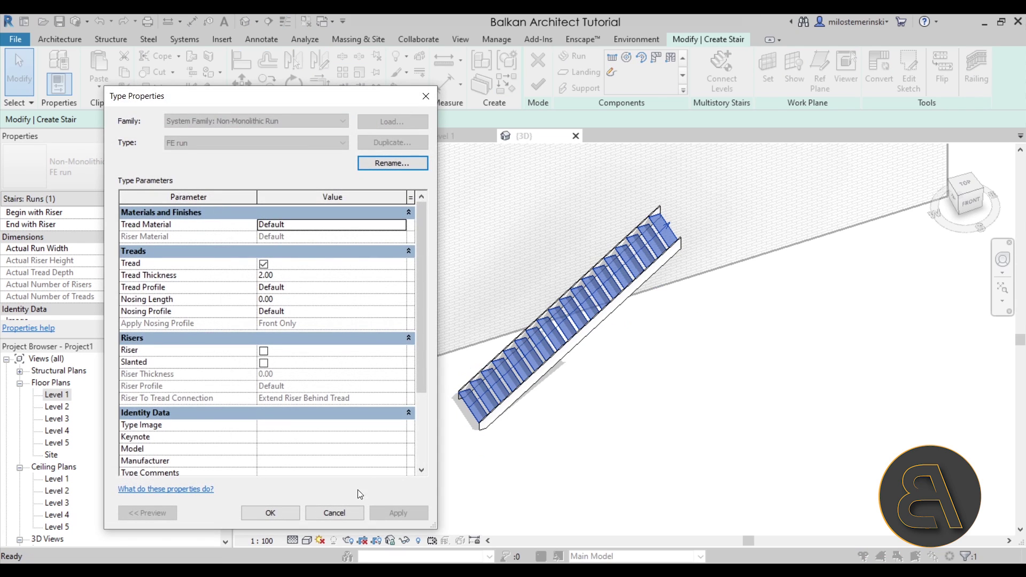
pyautogui.click(346, 509)
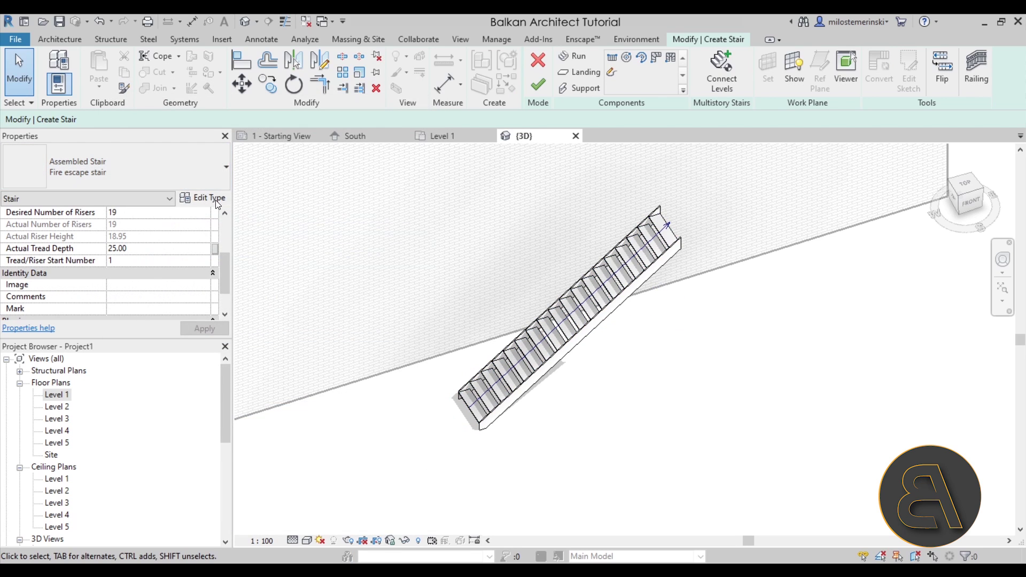
pyautogui.click(217, 201)
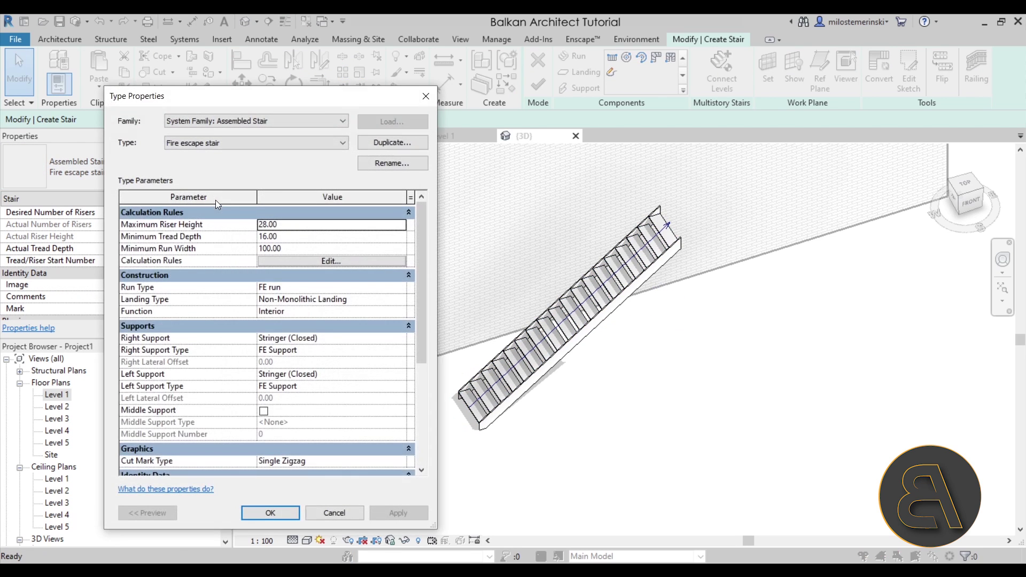
pyautogui.click(268, 509)
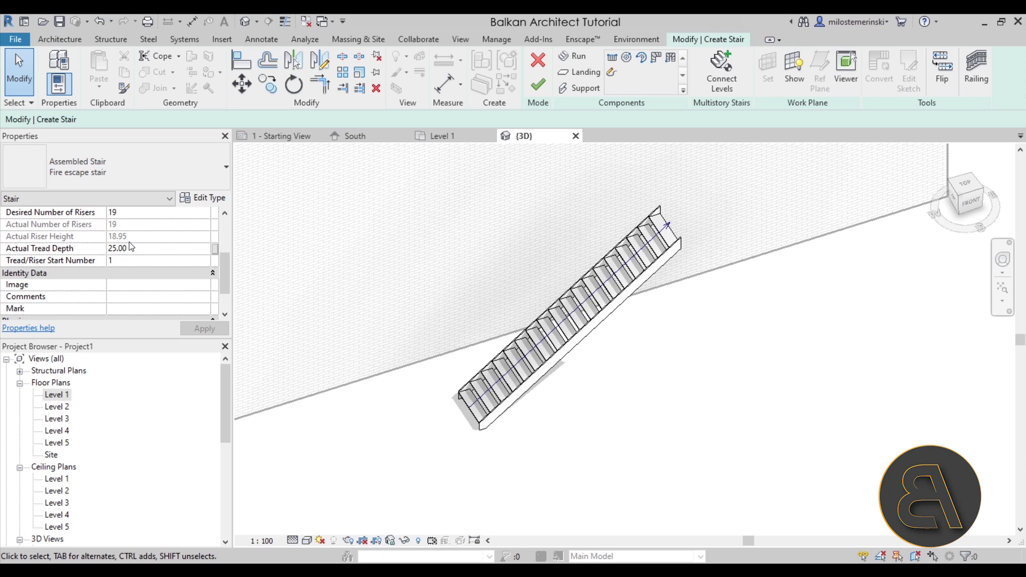
# Replace the stair run with a newly drawn straight 19-riser run along the brick wall and finish the stair
pyautogui.click(563, 315)
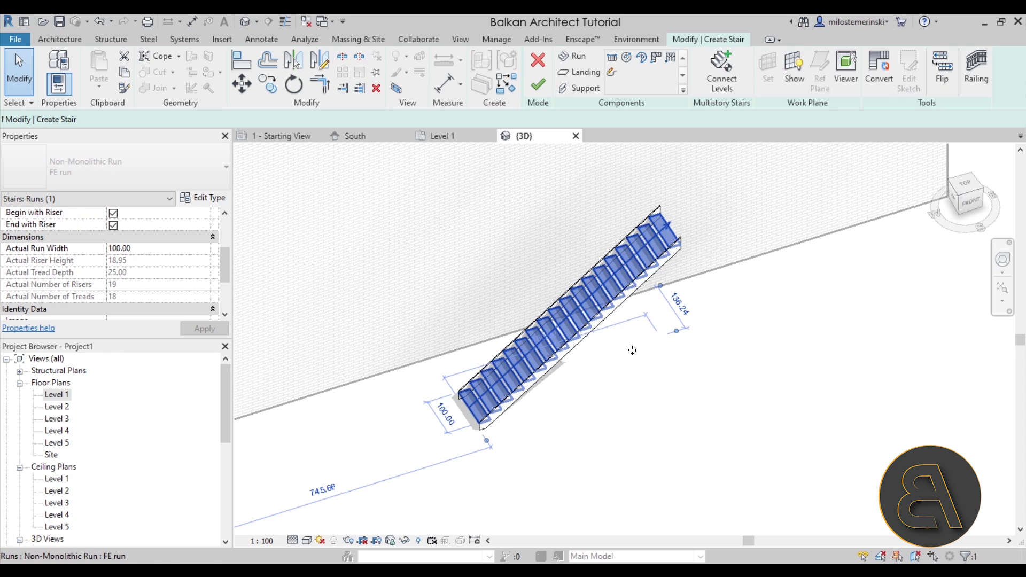
pyautogui.press('Delete')
pyautogui.click(612, 57)
pyautogui.scroll(1, 143, 261)
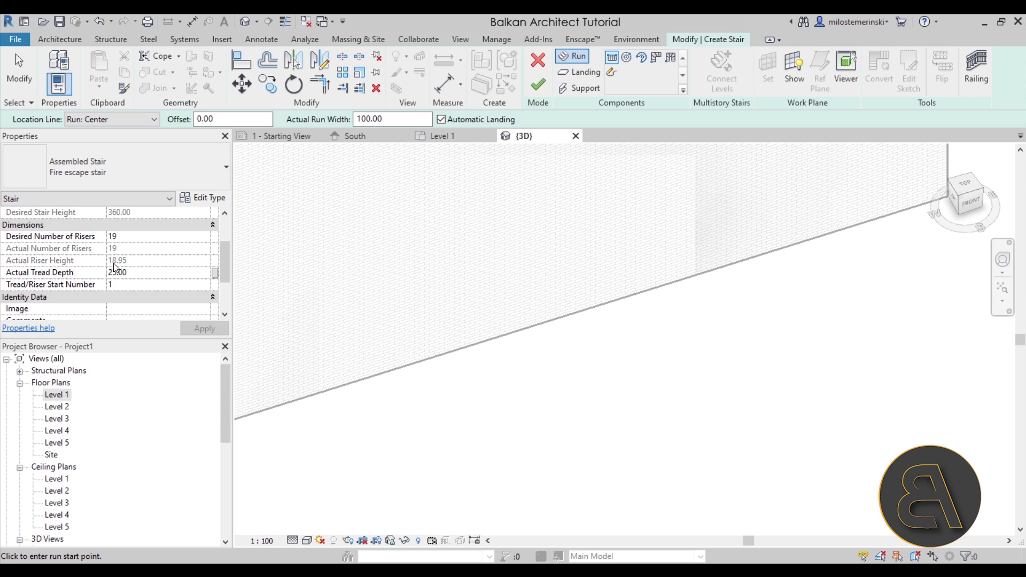
pyautogui.click(207, 198)
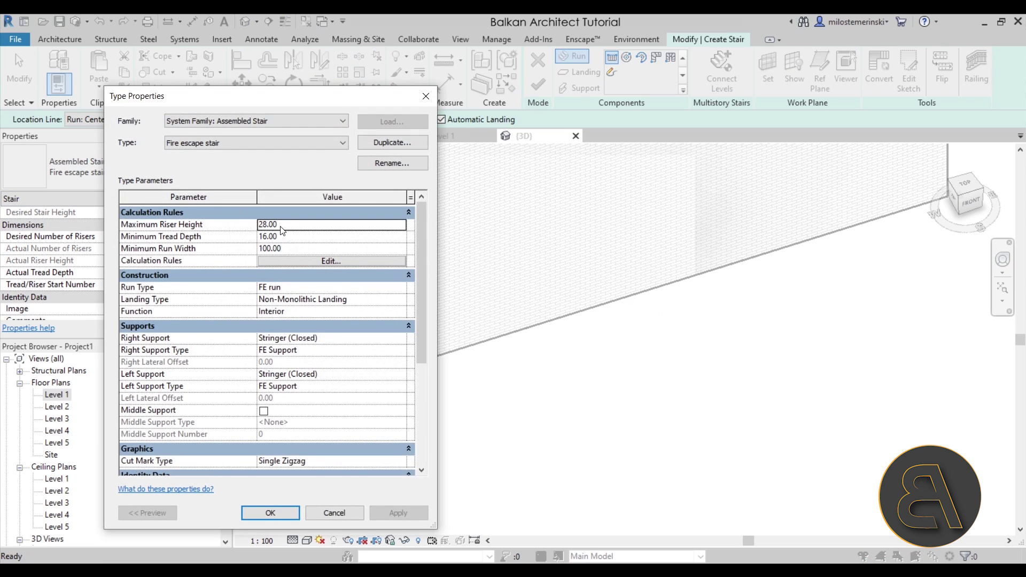
pyautogui.click(270, 513)
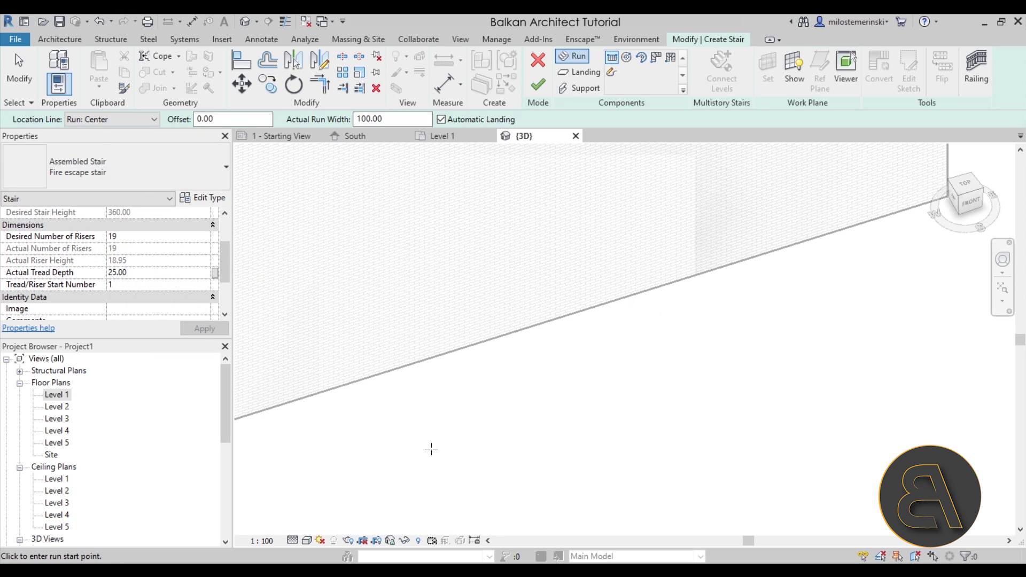
pyautogui.click(688, 351)
pyautogui.press('Escape')
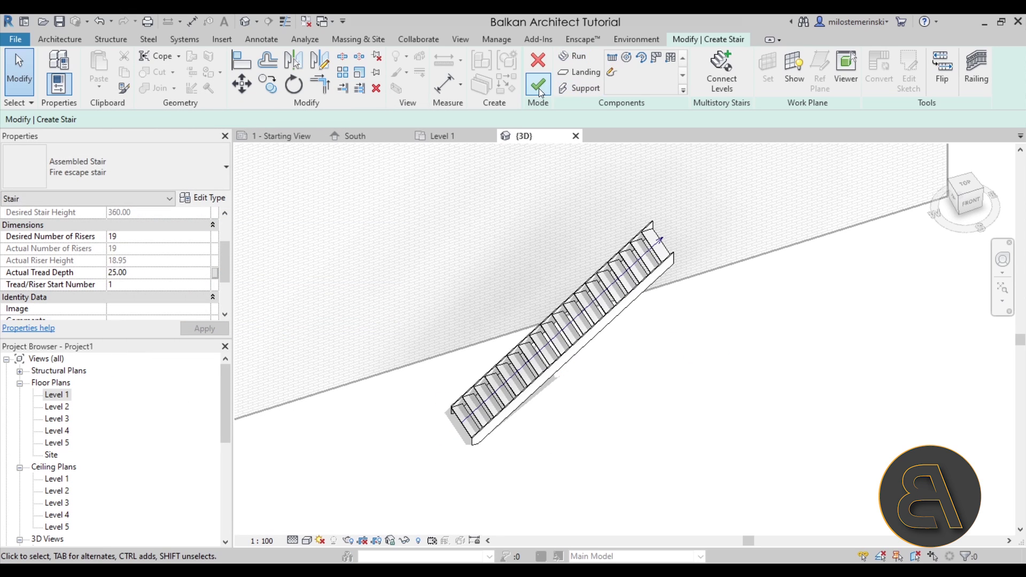
pyautogui.keyDown('shift'); pyautogui.moveTo(662, 360); pyautogui.dragTo(560, 311, button='middle'); pyautogui.keyUp('shift')
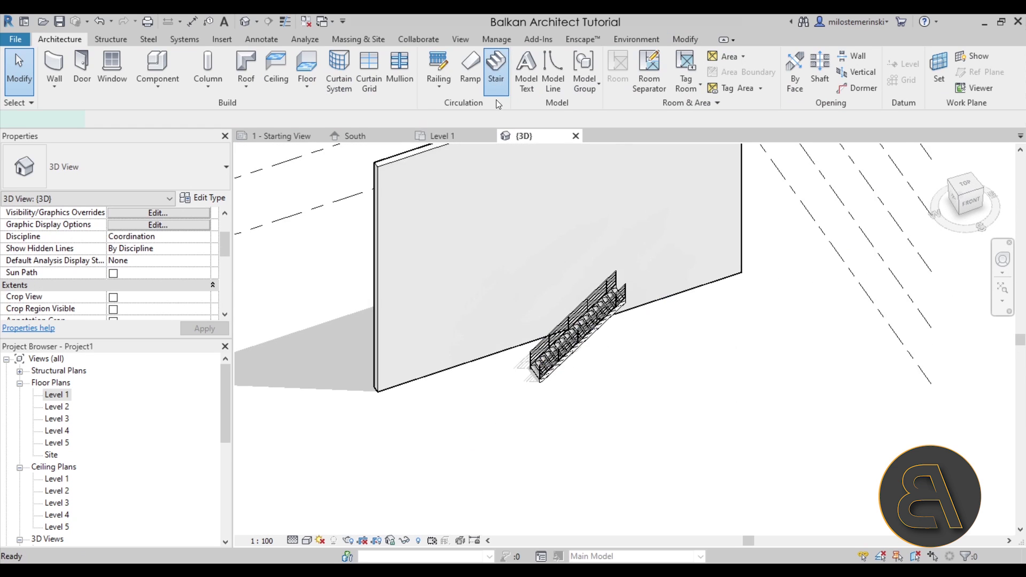
# Start a second Fire escape stair and draw a straight 13-riser run in front of the first stair
pyautogui.click(496, 91)
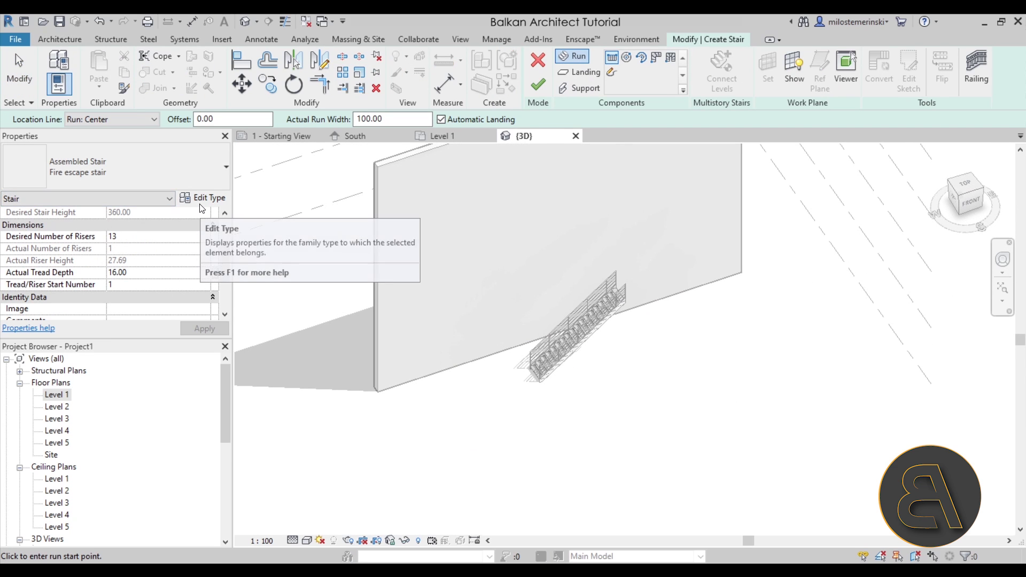
pyautogui.click(581, 412)
pyautogui.click(697, 378)
pyautogui.keyDown('shift'); pyautogui.moveTo(662, 414); pyautogui.dragTo(618, 333, button='middle'); pyautogui.keyUp('shift')
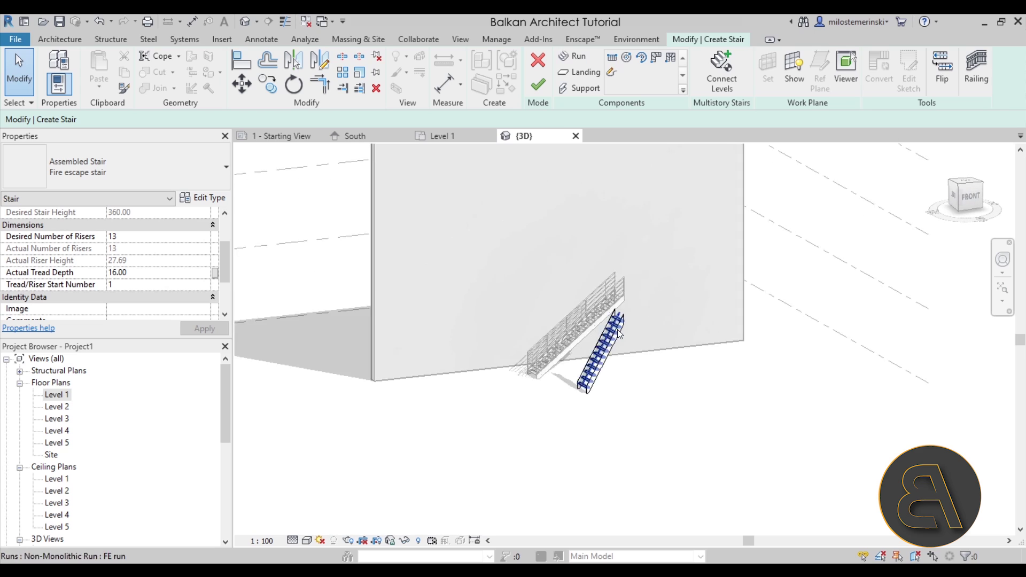
pyautogui.scroll(4, 618, 333)
# Examine the 13-riser run's dimensions and the Fire escape stair type's maximum riser height and minimum tread depth
pyautogui.click(611, 370)
pyautogui.moveTo(651, 419)
pyautogui.keyDown('shift'); pyautogui.mouseDown(button='middle')
pyautogui.moveTo(666, 443)
pyautogui.moveTo(649, 425)
pyautogui.mouseUp(button='middle'); pyautogui.keyUp('shift')
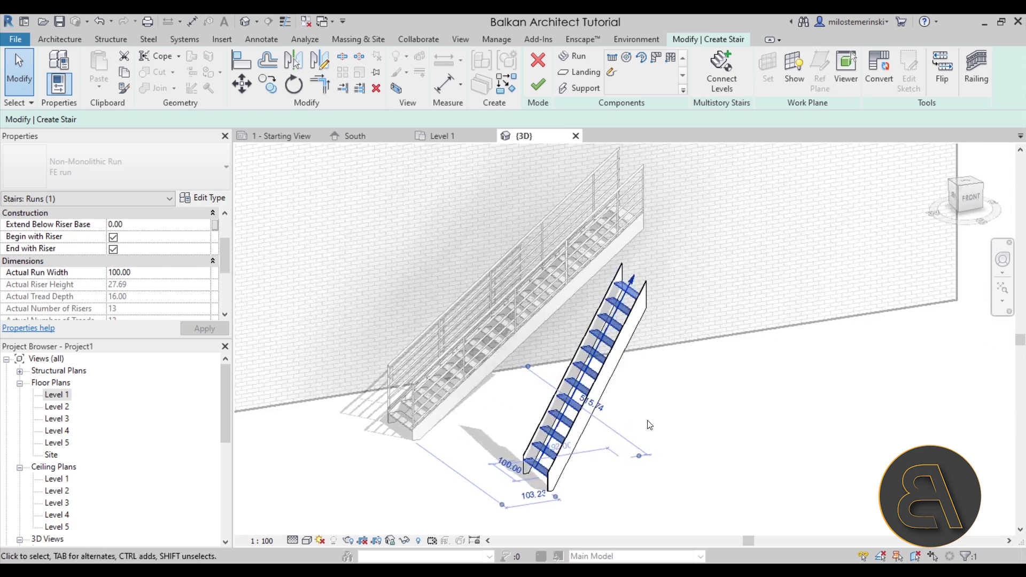
pyautogui.click(650, 425)
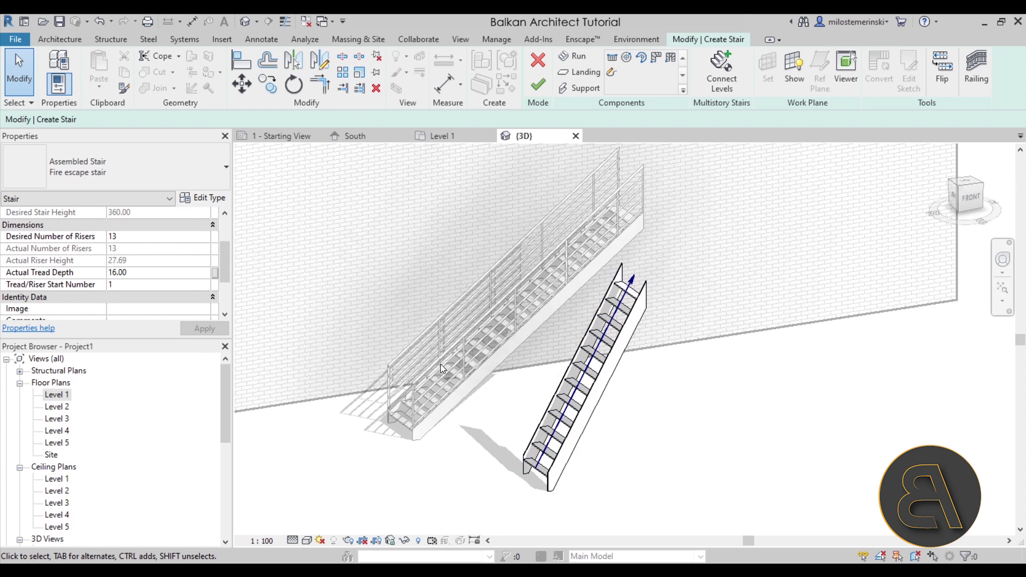
pyautogui.click(226, 167)
pyautogui.click(202, 184)
pyautogui.click(203, 198)
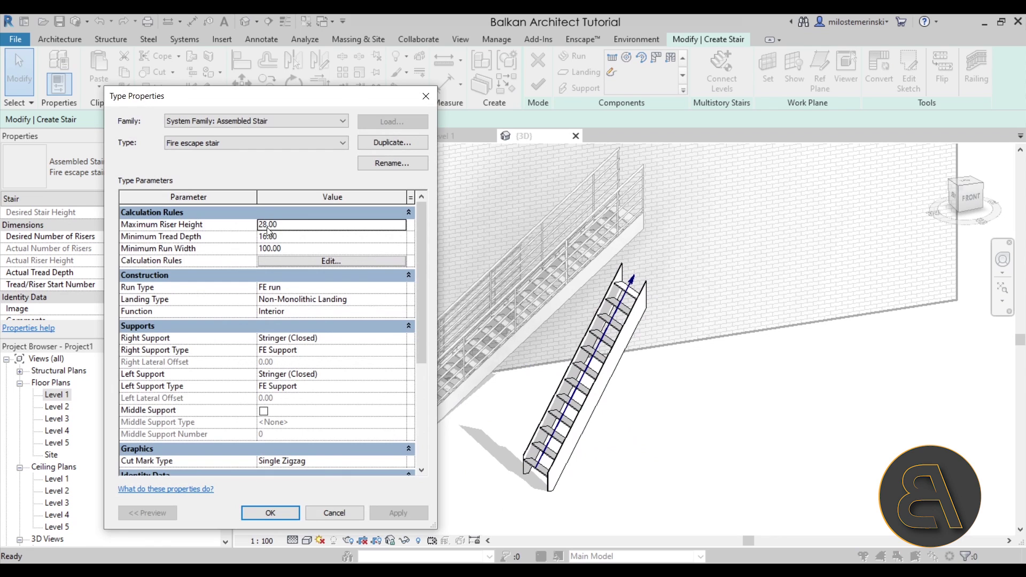
pyautogui.click(339, 506)
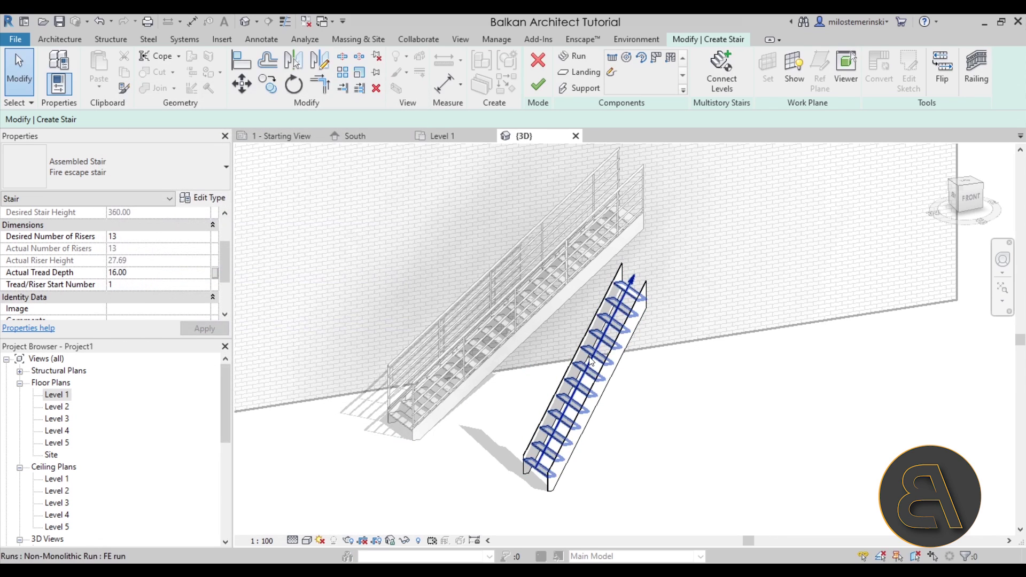
# Delete the 13-riser run and cancel editing of the second stair
pyautogui.click(590, 357)
pyautogui.press('Delete')
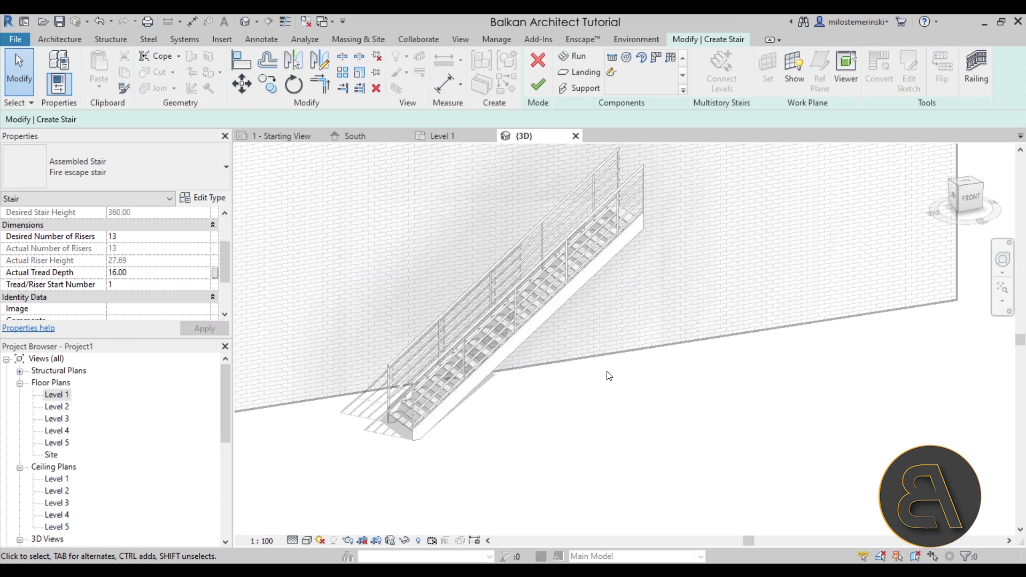
pyautogui.click(538, 60)
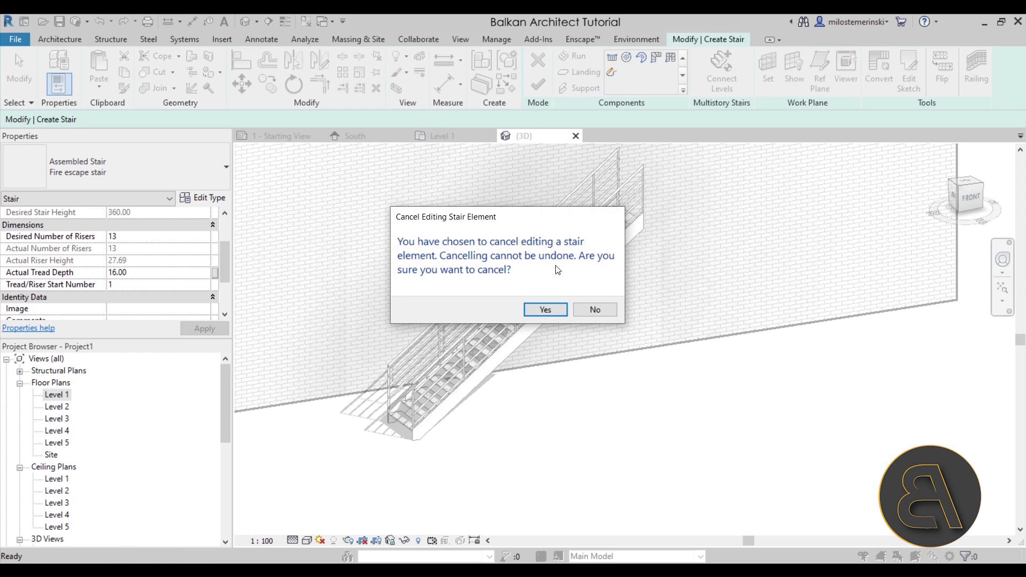
pyautogui.click(544, 310)
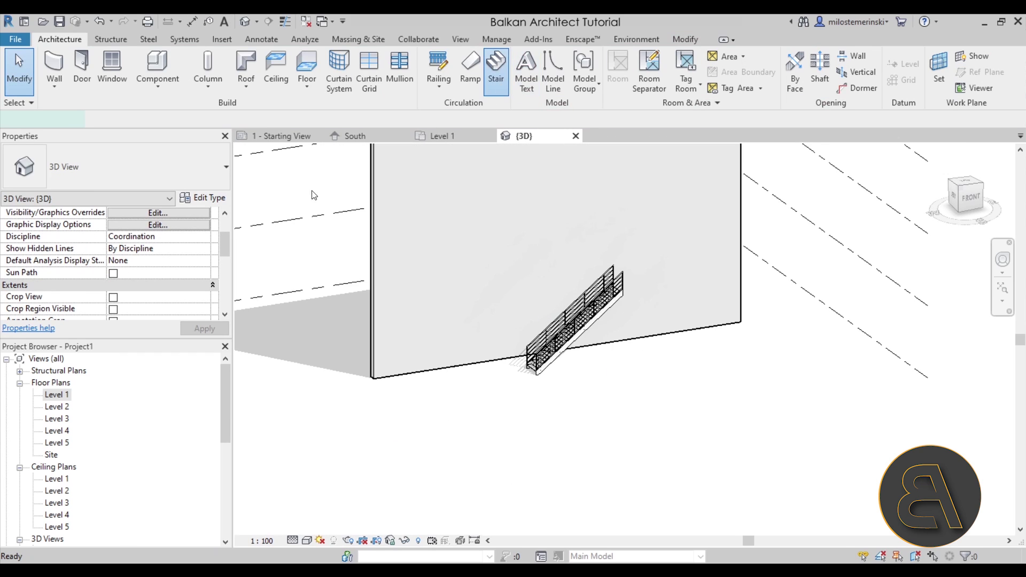
# Start a new stair, reduce the Fire escape stair type's maximum riser height and set its minimum tread depth to 18
pyautogui.click(497, 75)
pyautogui.click(209, 199)
pyautogui.click(290, 225)
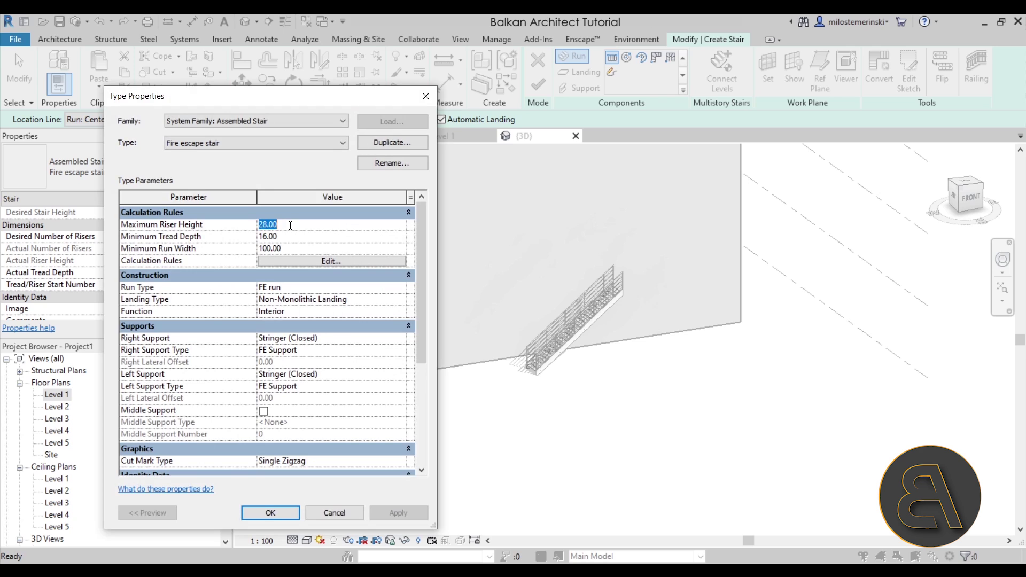
pyautogui.write('20')
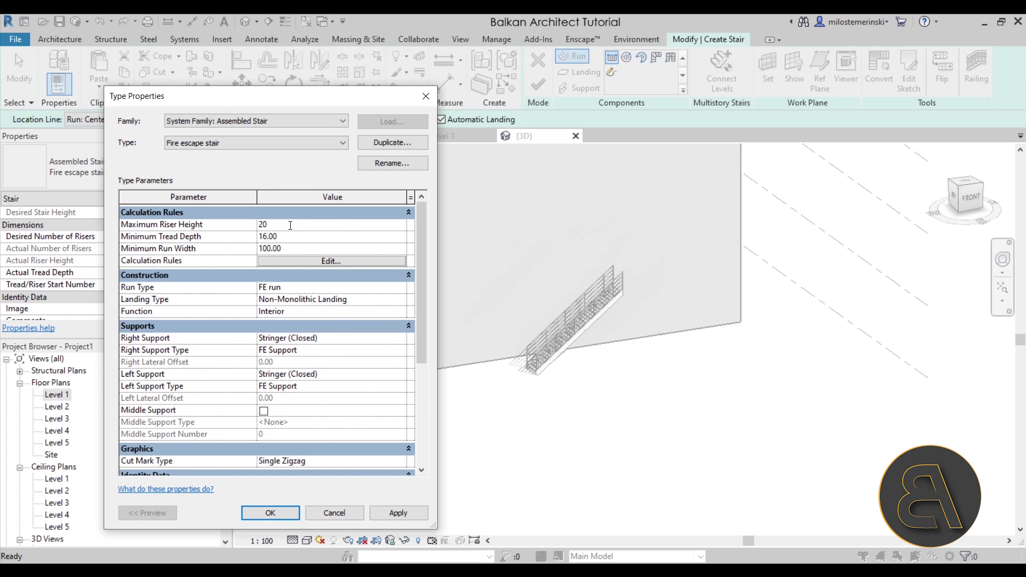
pyautogui.click(289, 239)
pyautogui.write('1')
pyautogui.click(255, 512)
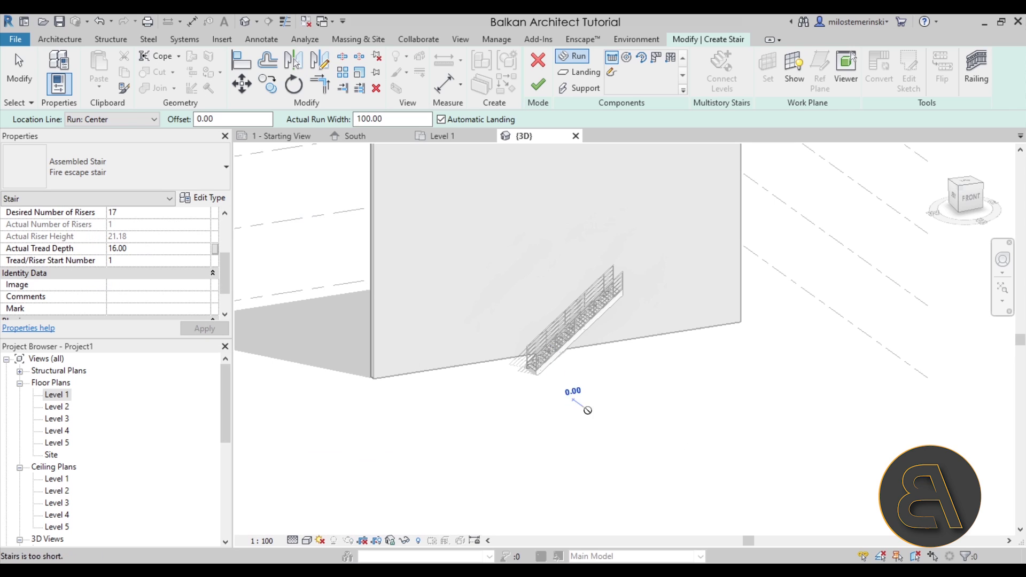
# Abandon the started run and set the new stair's actual tread depth to 18
pyautogui.click(573, 400)
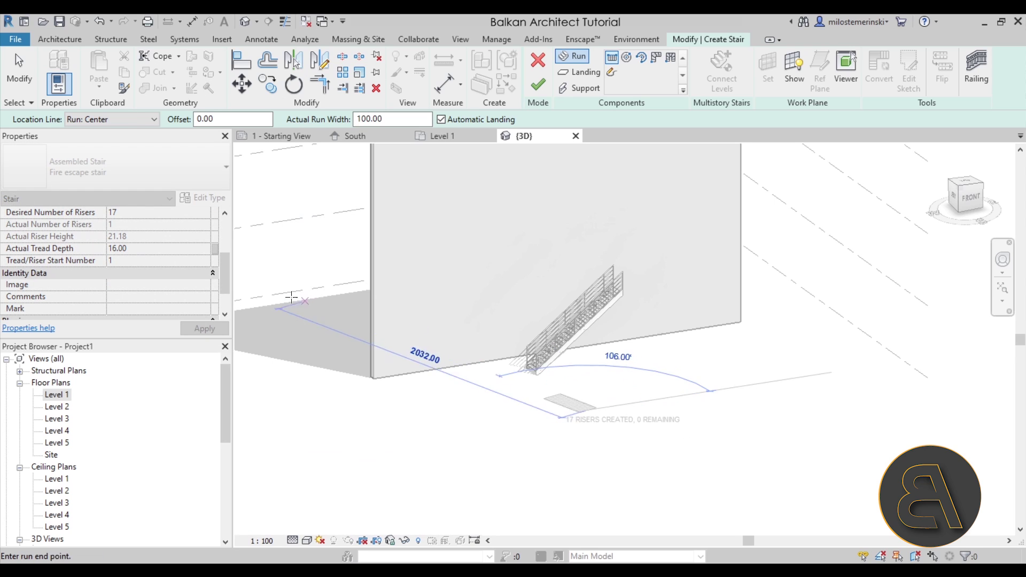
pyautogui.press('Escape')
pyautogui.click(139, 248)
pyautogui.write('18')
pyautogui.press('Return')
# Draw a straight horizontal 17-riser run in front of the existing stair and inspect its slope
pyautogui.click(556, 404)
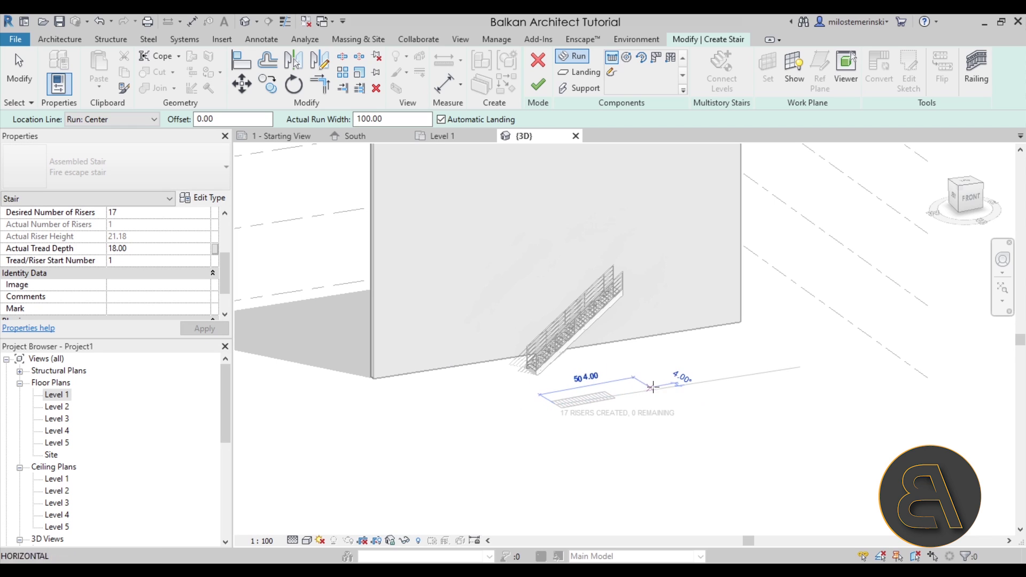
pyautogui.click(664, 385)
pyautogui.press('Escape')
pyautogui.scroll(3, 566, 351)
pyautogui.keyDown('shift'); pyautogui.moveTo(680, 429); pyautogui.dragTo(582, 404, button='middle'); pyautogui.keyUp('shift')
pyautogui.scroll(3, 683, 427)
pyautogui.scroll(-3, 518, 342)
# Inspect the dimensions of the 17-riser run, then delete that run
pyautogui.click(582, 405)
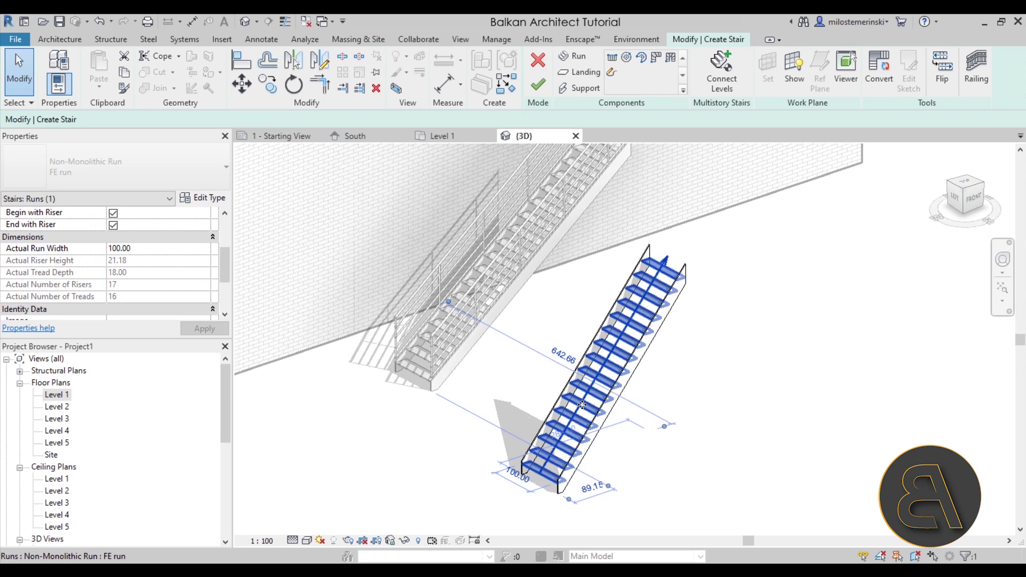
pyautogui.keyDown('shift'); pyautogui.moveTo(673, 456); pyautogui.dragTo(660, 449, button='middle'); pyautogui.keyUp('shift')
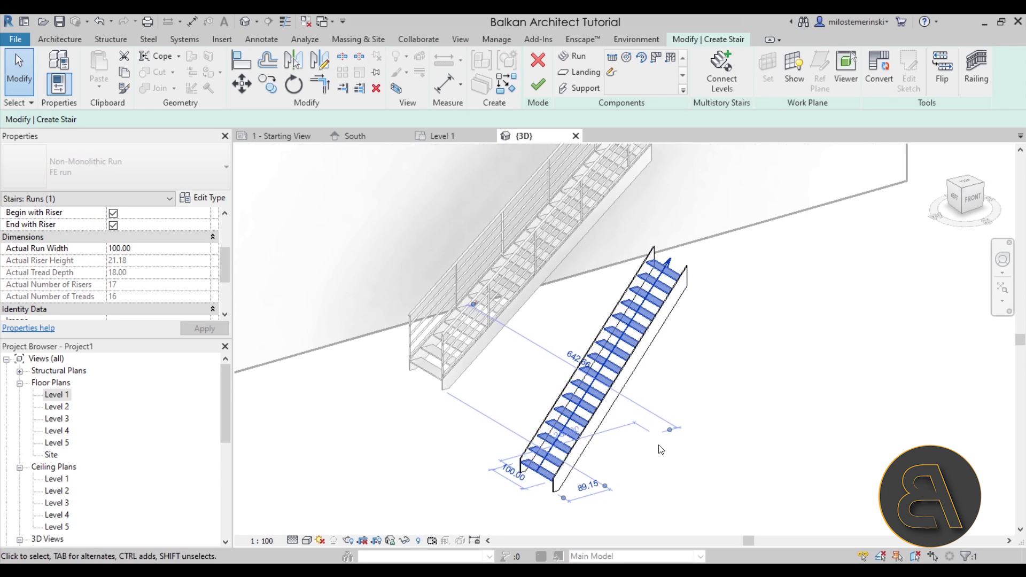
pyautogui.click(726, 468)
pyautogui.click(575, 417)
pyautogui.press('Delete')
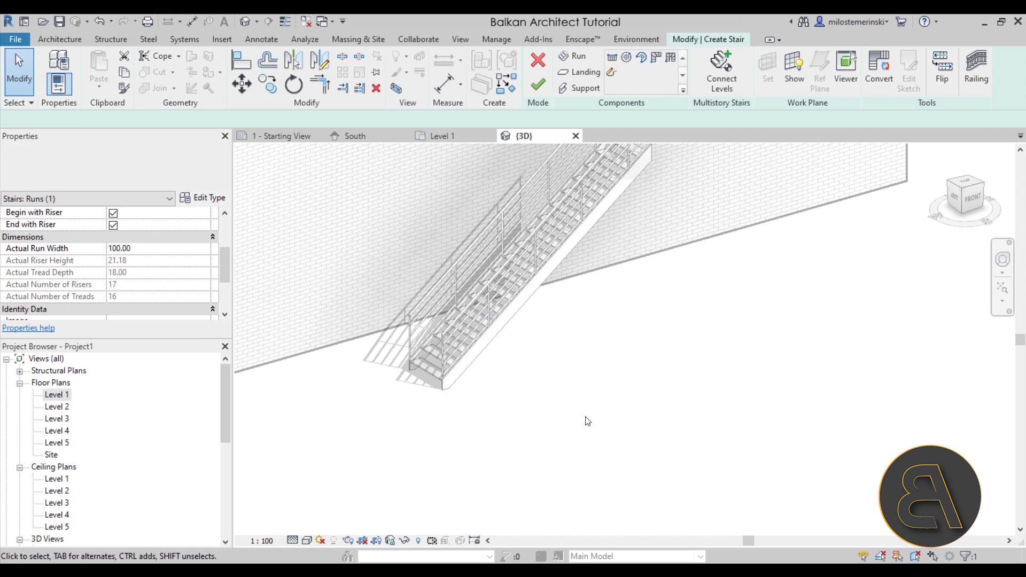
# Restart the straight run and set the Fire escape stair's maximum riser height to 20
pyautogui.click(612, 59)
pyautogui.click(203, 198)
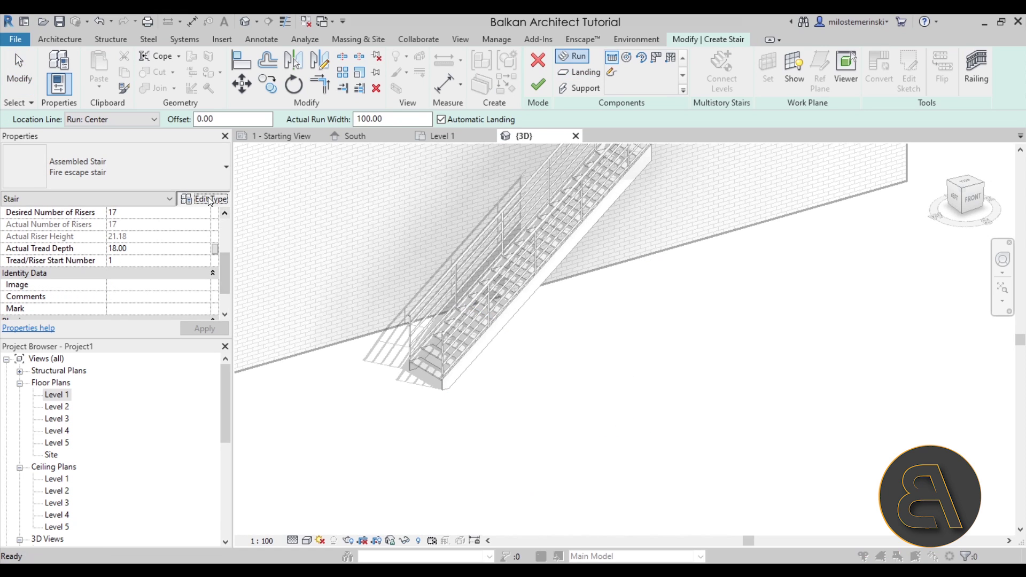
pyautogui.doubleClick(293, 230)
pyautogui.write('20.00')
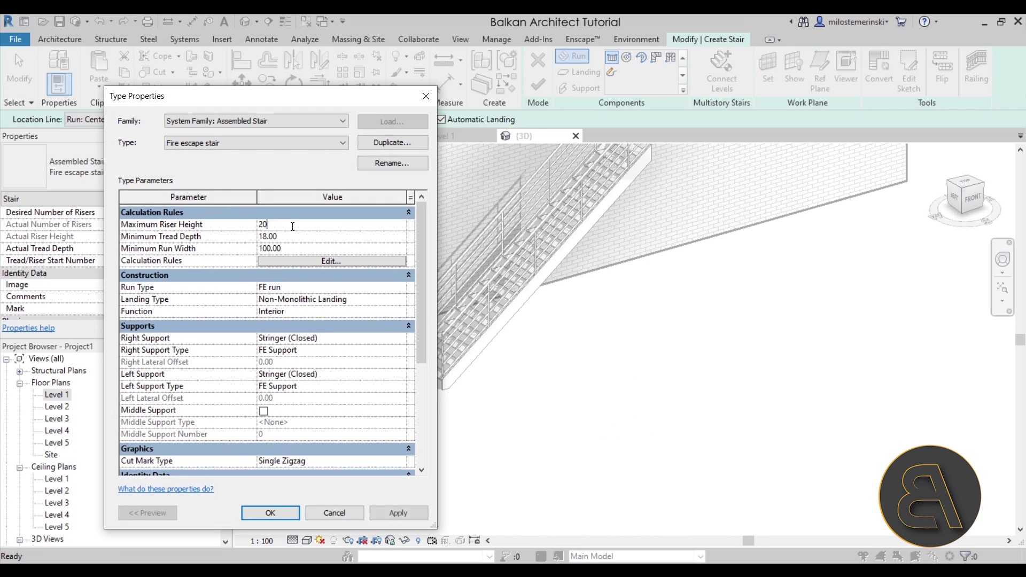
pyautogui.click(395, 512)
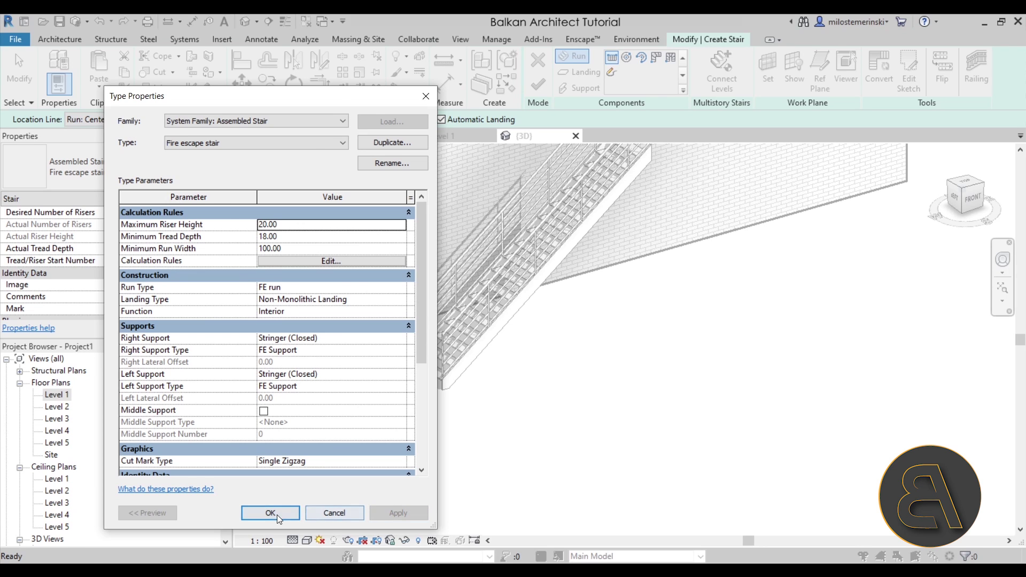
pyautogui.click(276, 514)
# Draw a straight horizontal run with all 18 risers parallel to the brick wall and finish the stair
pyautogui.click(557, 470)
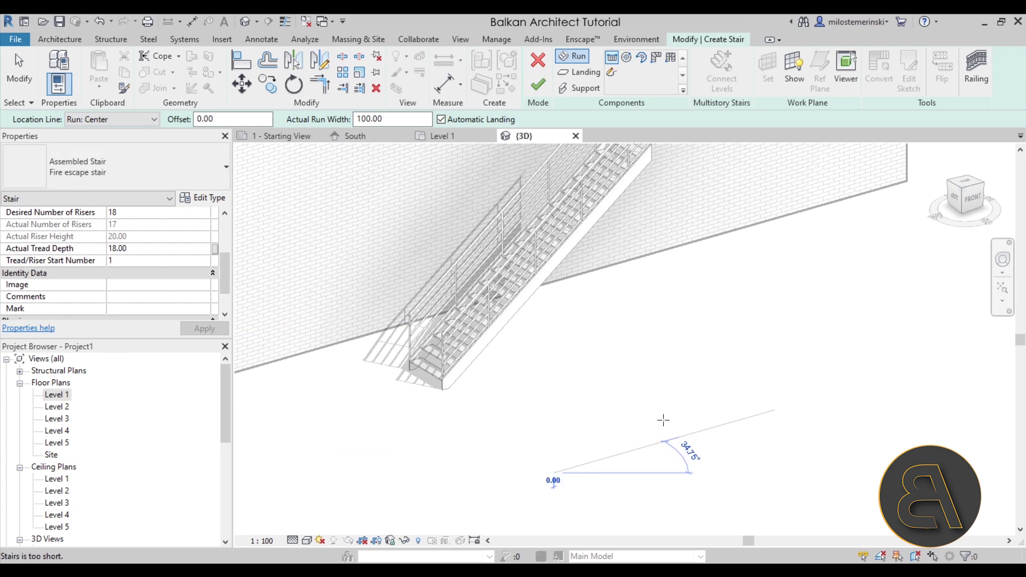
pyautogui.click(849, 380)
pyautogui.press('Escape')
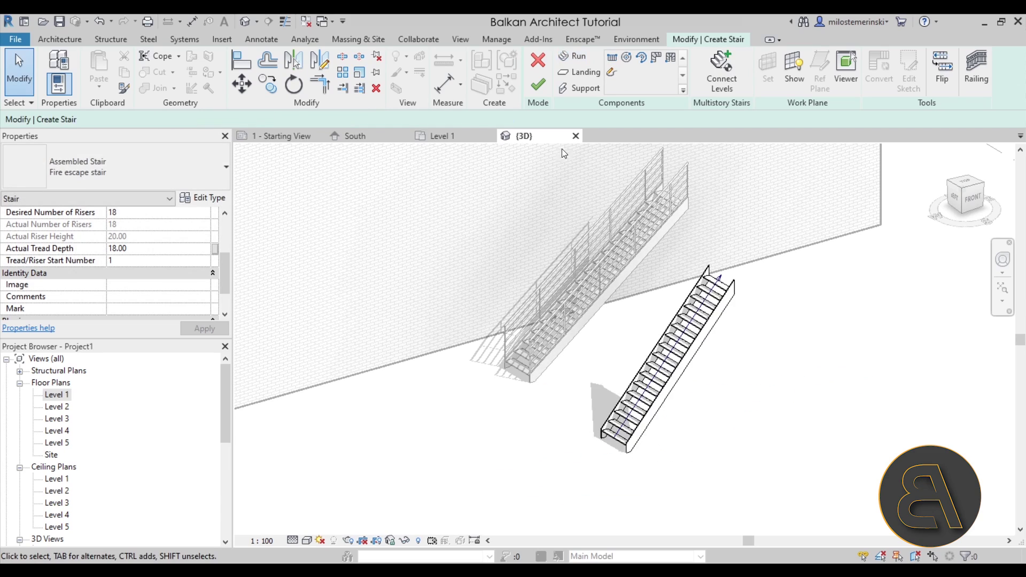
pyautogui.click(538, 85)
pyautogui.keyDown('shift'); pyautogui.moveTo(743, 389); pyautogui.dragTo(770, 371, button='middle'); pyautogui.keyUp('shift')
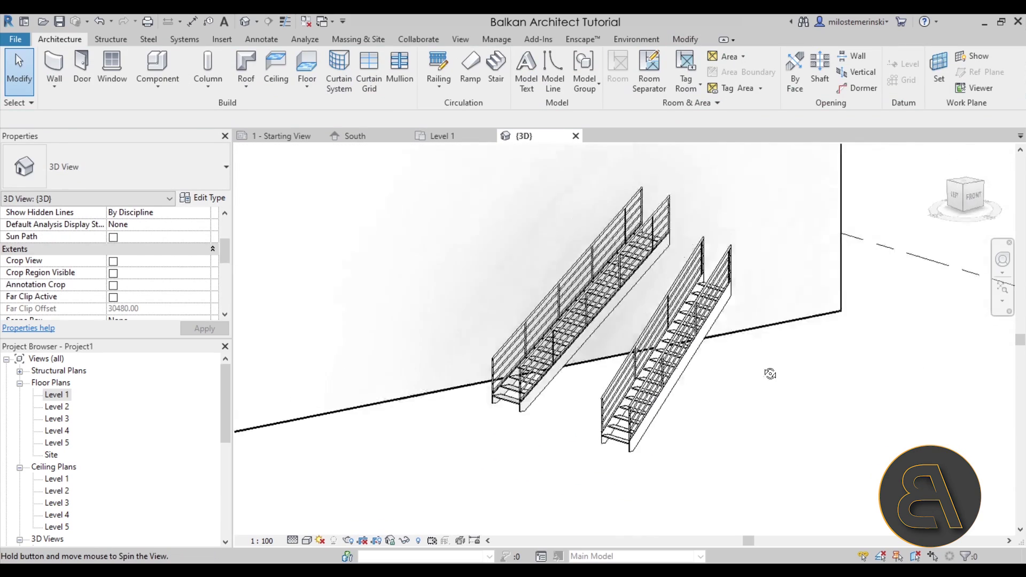
# Delete the older 19-riser stair beside the brick wall and select the remaining 18-riser stair
pyautogui.click(512, 348)
pyautogui.click(497, 383)
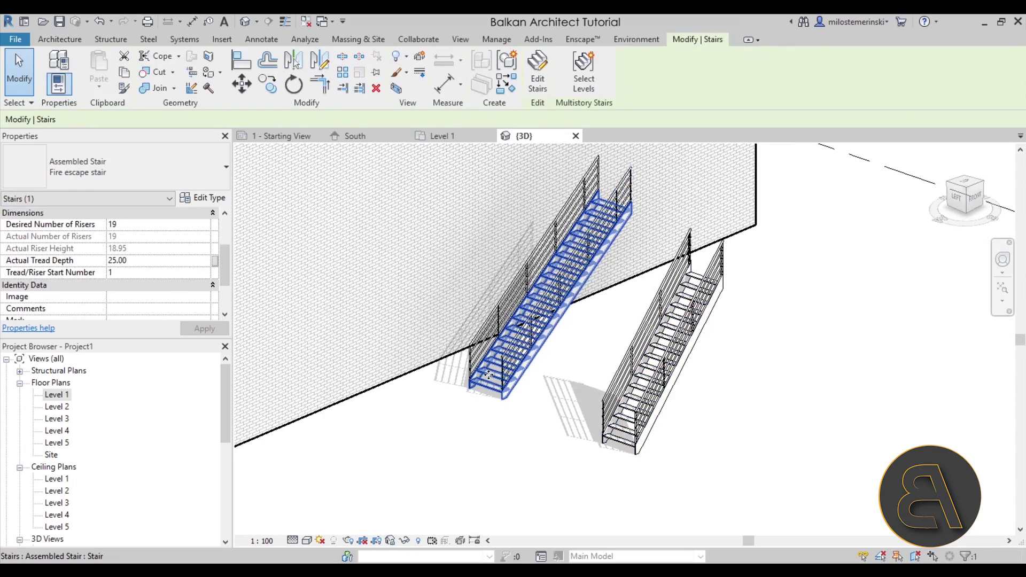
pyautogui.press('Delete')
pyautogui.click(606, 449)
pyautogui.moveTo(606, 449)
pyautogui.keyDown('shift'); pyautogui.mouseDown(button='middle')
pyautogui.moveTo(676, 454)
pyautogui.moveTo(784, 492)
pyautogui.moveTo(676, 458)
pyautogui.mouseUp(button='middle'); pyautogui.keyUp('shift')
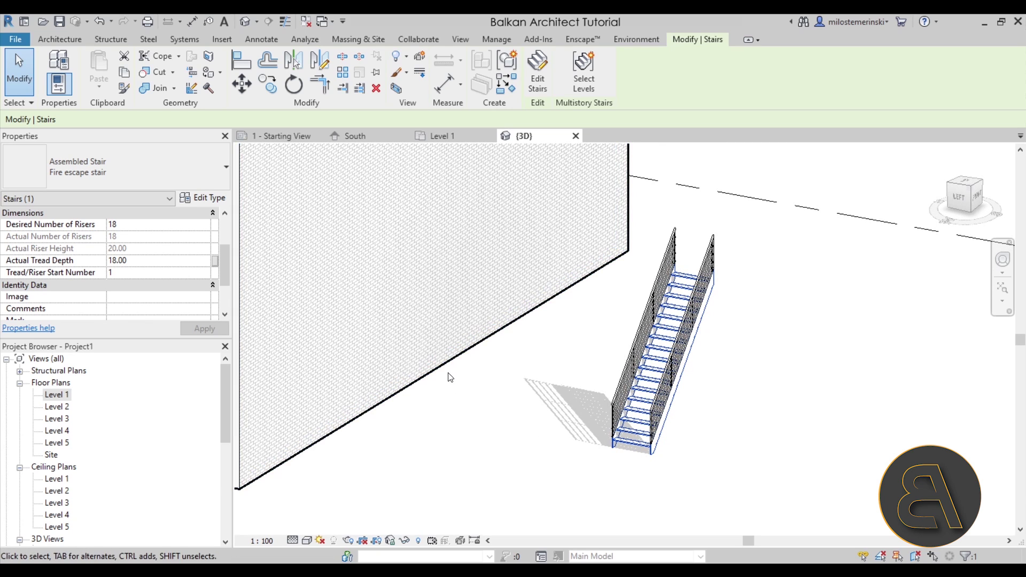
# Open the Level 1 floor plan and move the 18-riser stair close to the brick wall, keeping it parallel
pyautogui.moveTo(517, 431); pyautogui.dragTo(483, 412, button='middle')
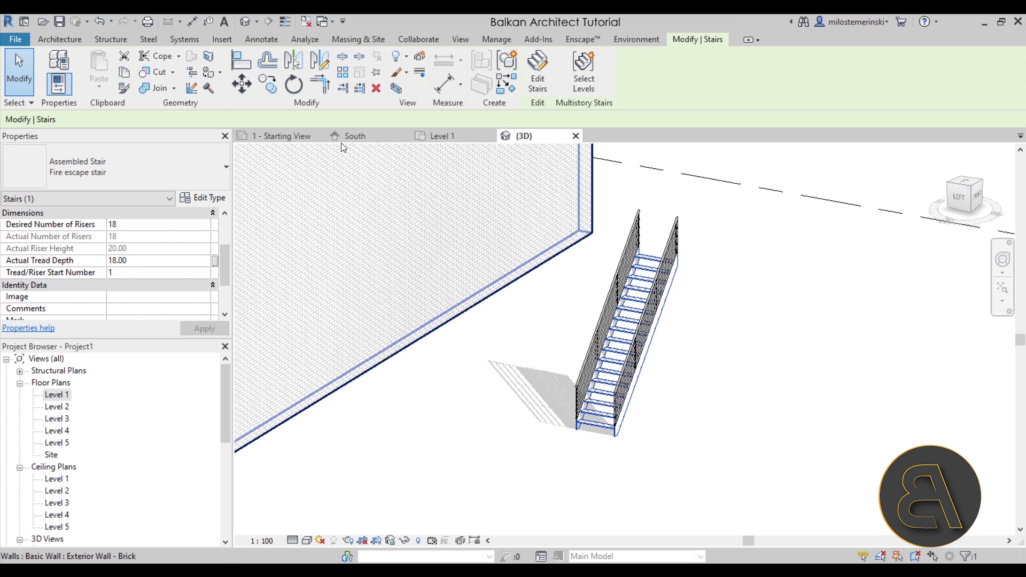
pyautogui.click(433, 135)
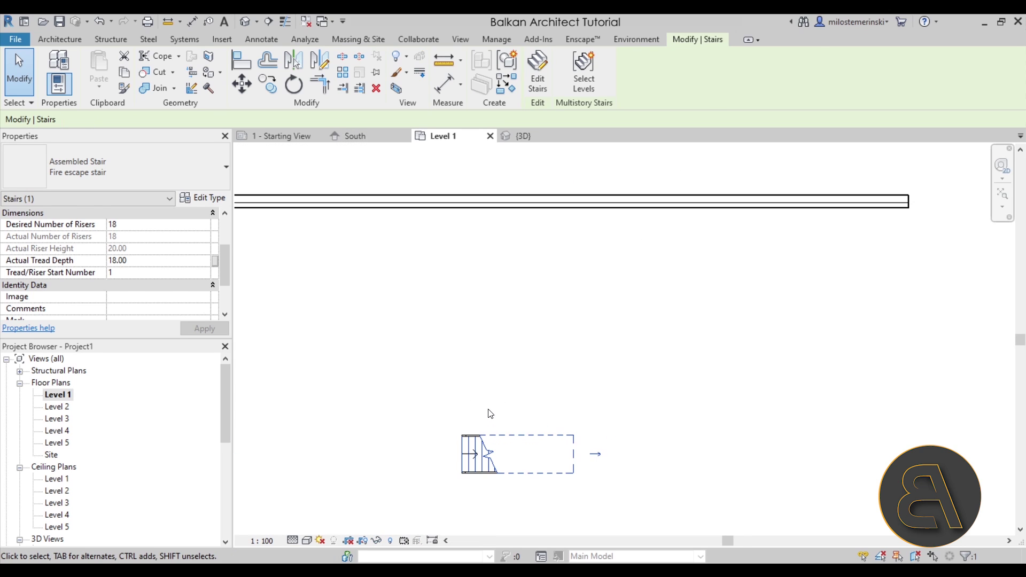
pyautogui.press('Escape')
pyautogui.moveTo(509, 443); pyautogui.dragTo(511, 246)
pyautogui.scroll(3, 514, 187)
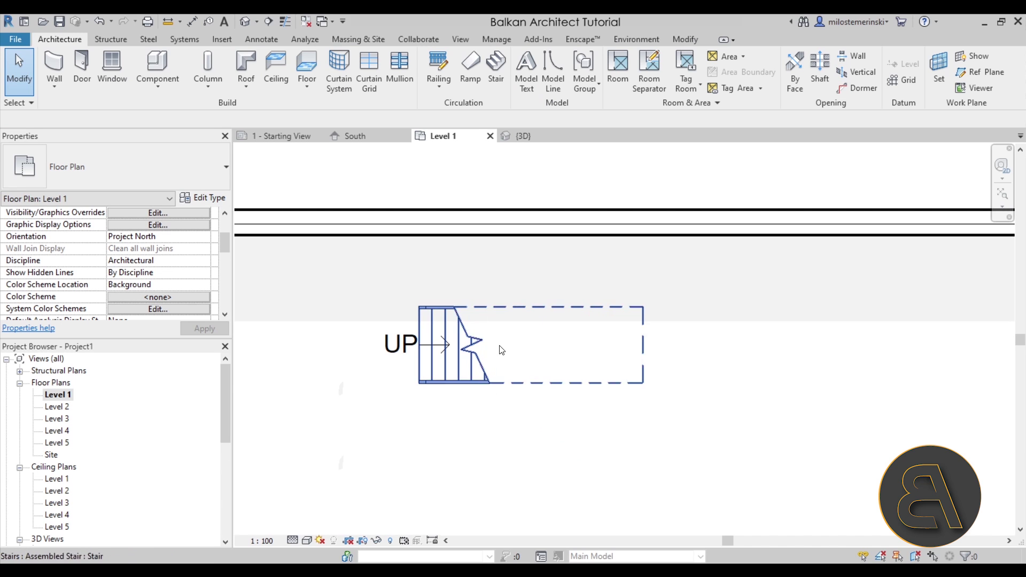
# Nudge the stair slightly away from the brick wall and deselect it
pyautogui.click(473, 369)
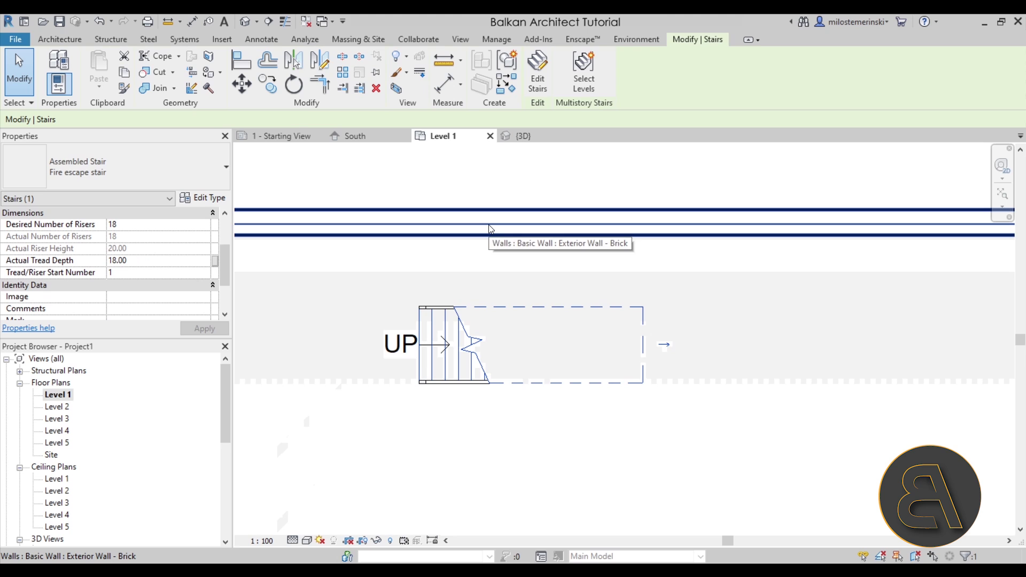
pyautogui.press('Down')
pyautogui.press('Down')
pyautogui.press('Down')
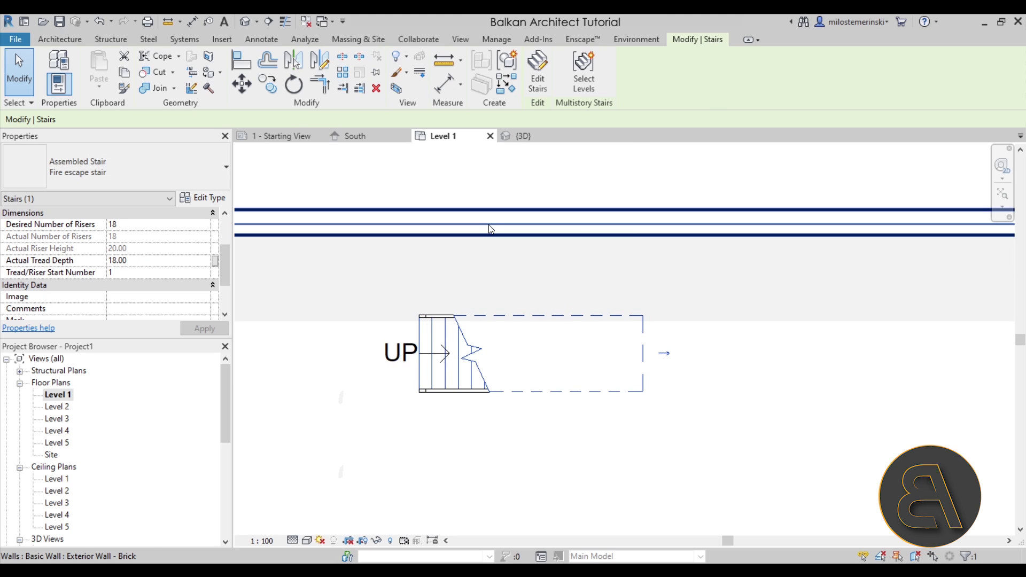
pyautogui.click(488, 286)
pyautogui.scroll(-2, 473, 319)
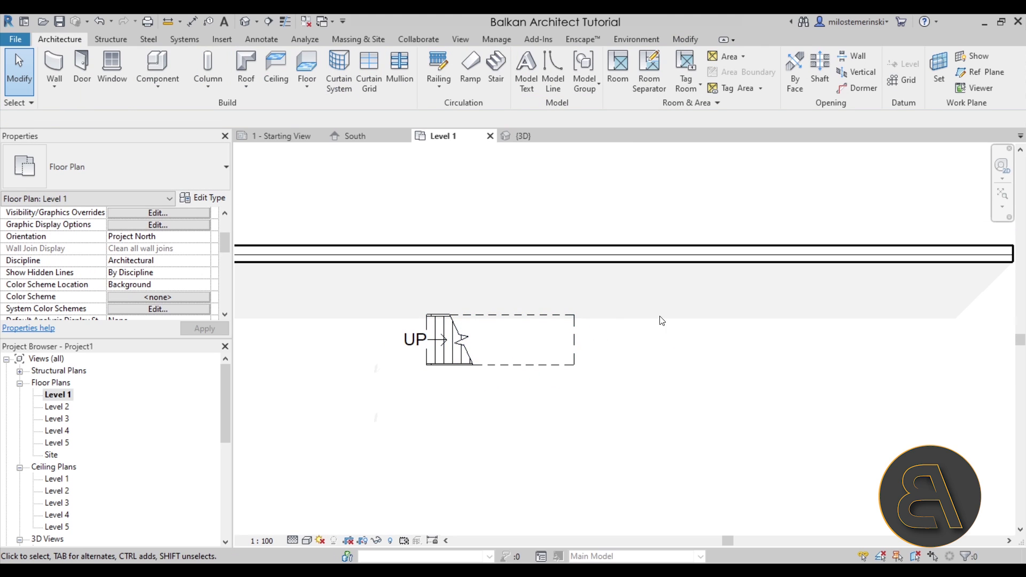
pyautogui.click(500, 369)
pyautogui.click(529, 403)
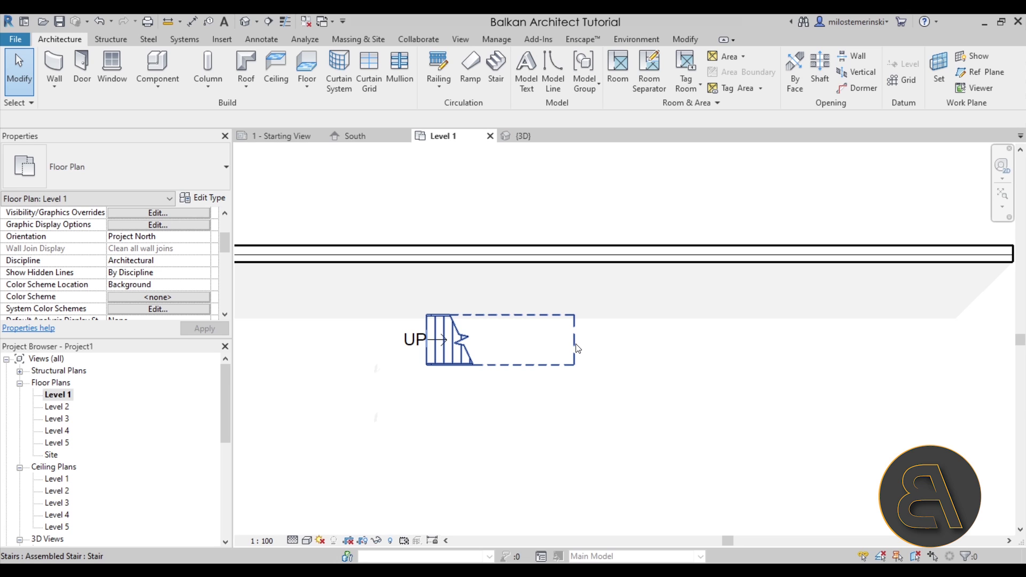
# Start a structural beam and browse the metric family library to the Steel folder under Structural Framing
pyautogui.click(120, 40)
pyautogui.click(53, 85)
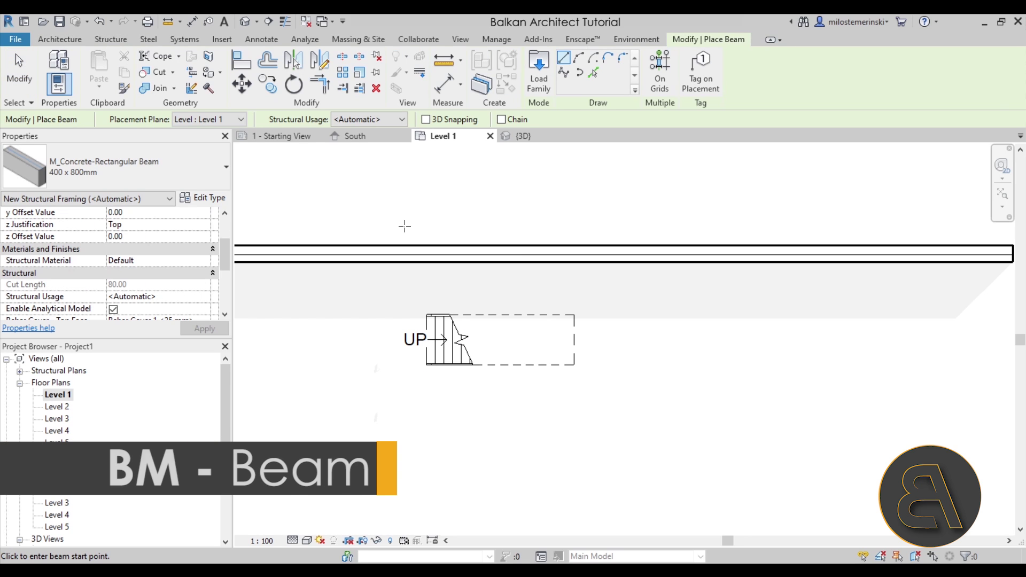
pyautogui.click(539, 69)
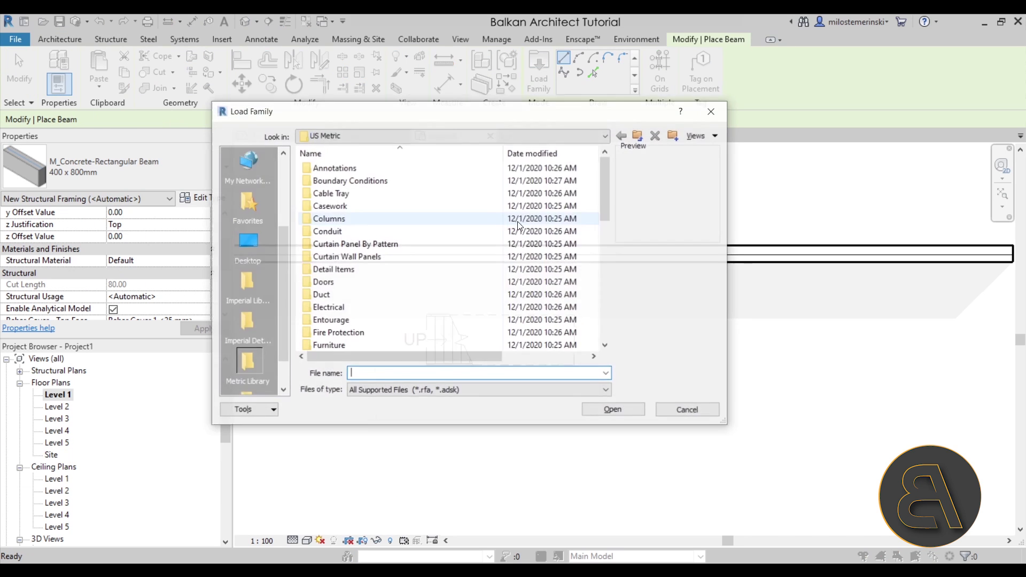
pyautogui.scroll(-8, 374, 244)
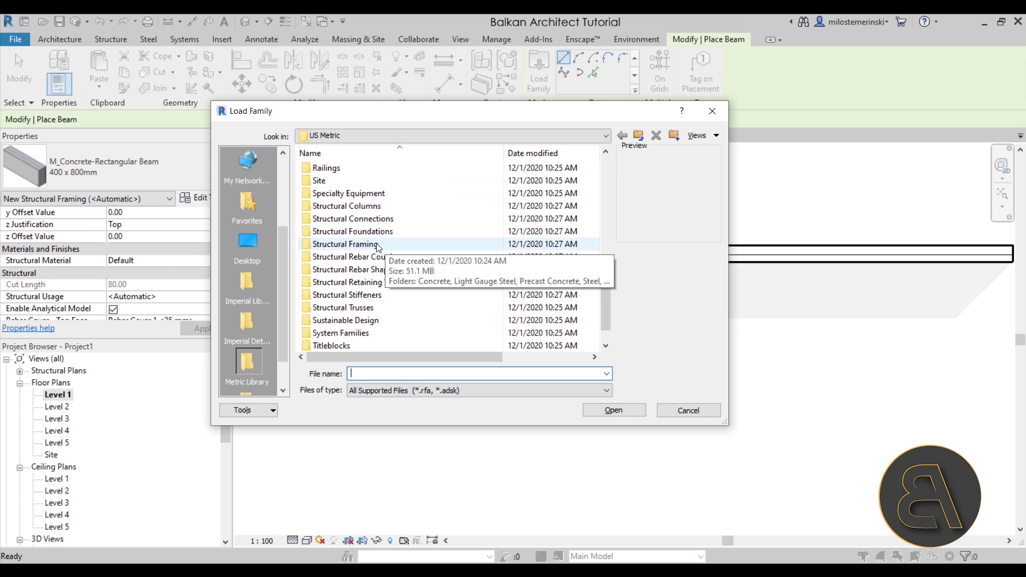
pyautogui.click(344, 250)
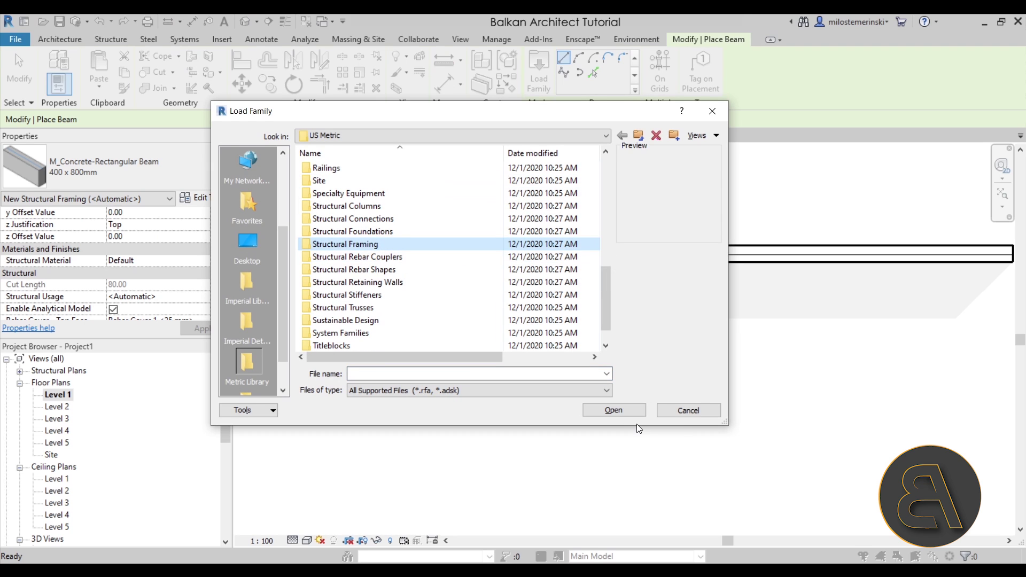
pyautogui.click(610, 412)
pyautogui.doubleClick(330, 206)
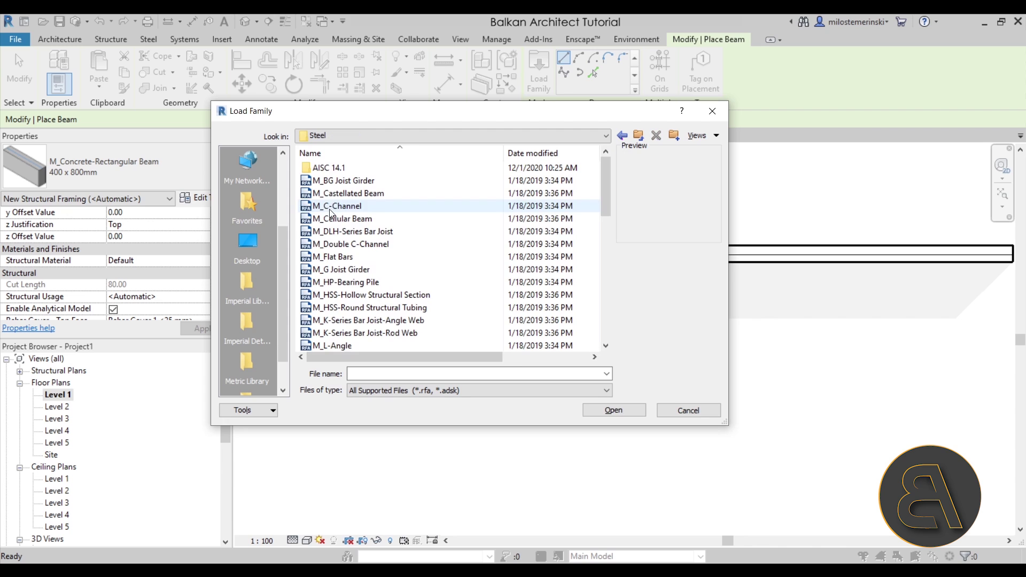
# Load the RHS-Rectangular Hollow Section family with the 50x30x3RHS type
pyautogui.scroll(-8, 352, 241)
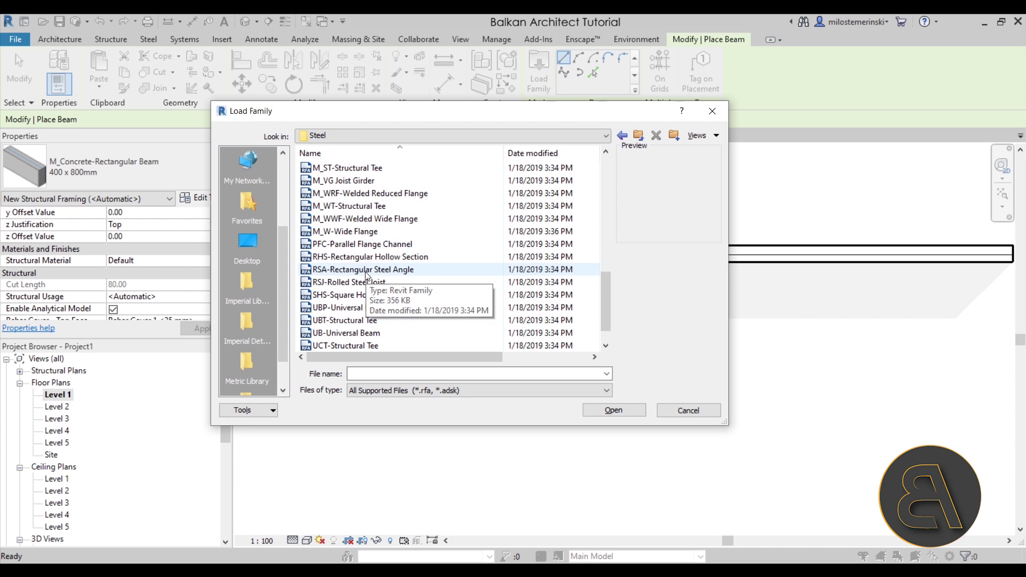
pyautogui.click(368, 269)
pyautogui.click(368, 257)
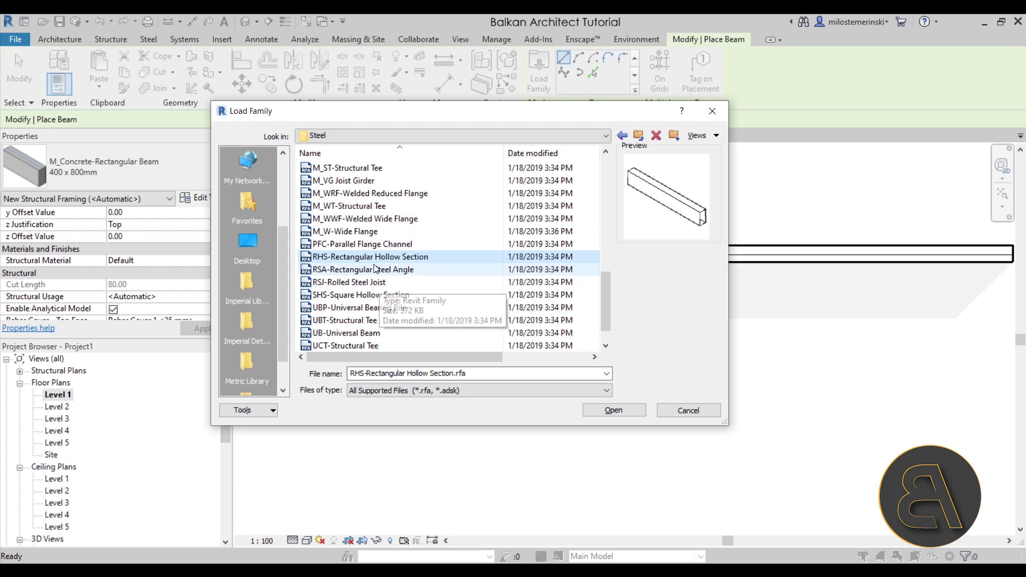
pyautogui.click(620, 410)
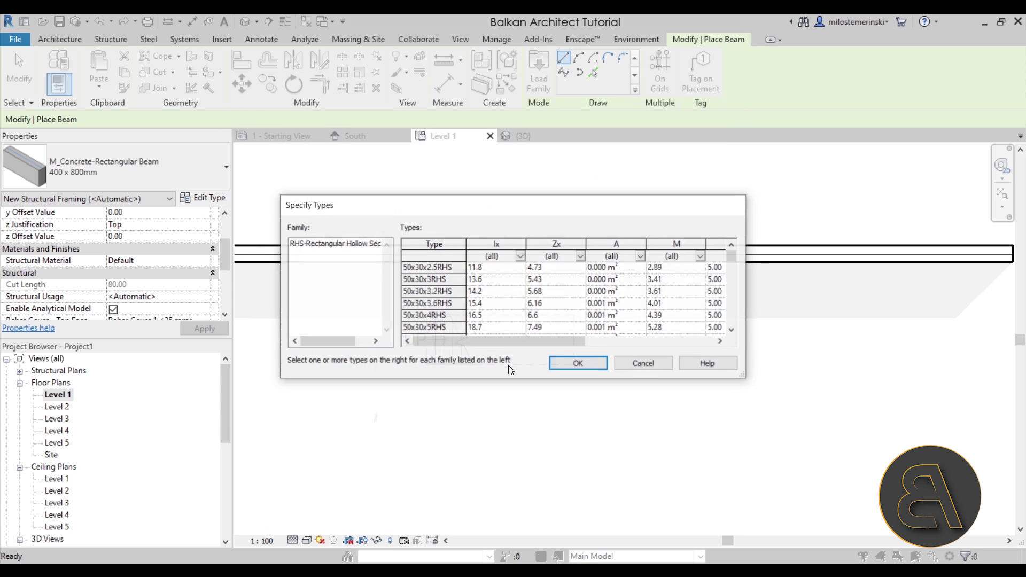
pyautogui.scroll(-4, 415, 279)
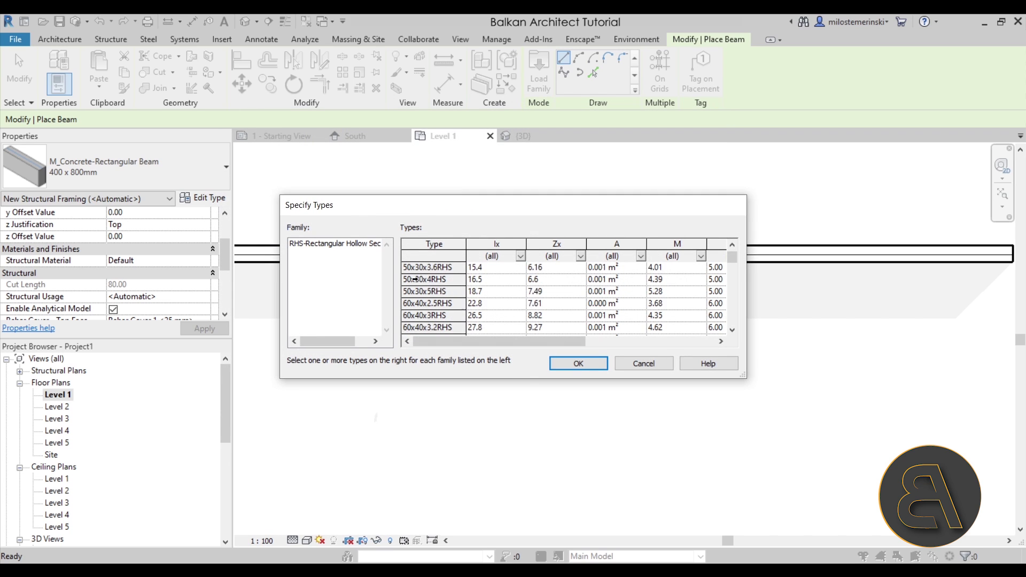
pyautogui.scroll(2, 437, 313)
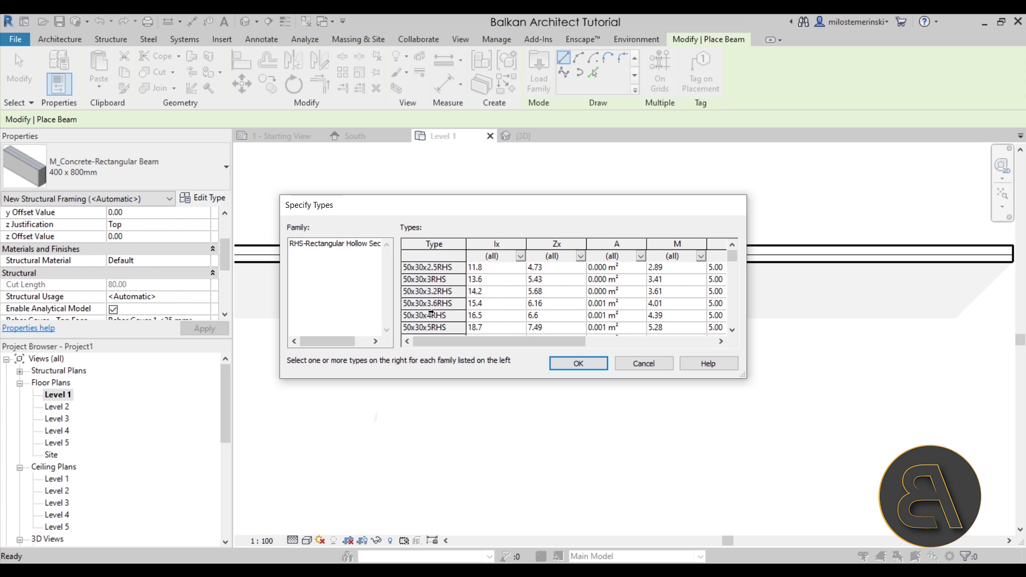
pyautogui.click(417, 280)
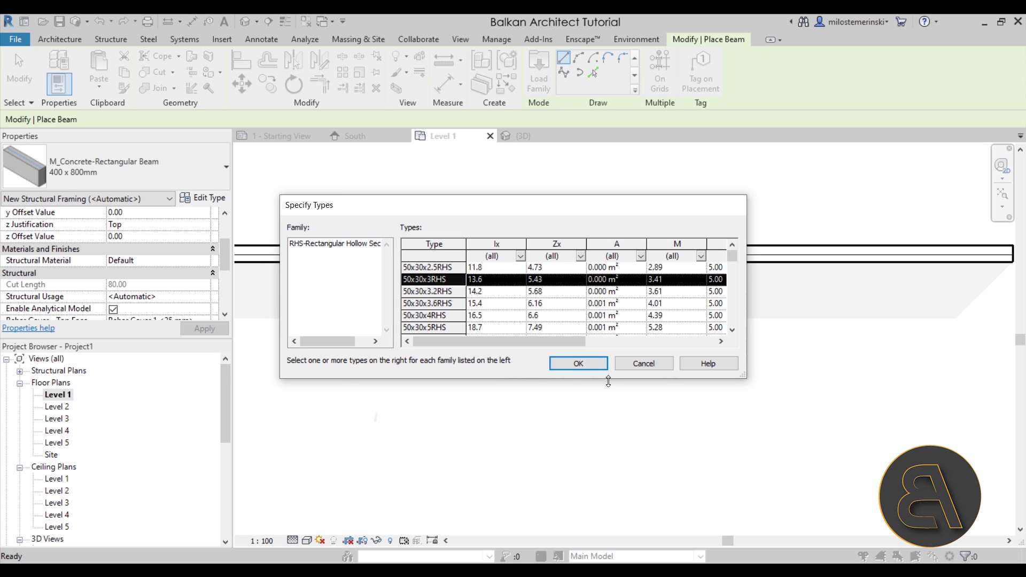
pyautogui.click(579, 364)
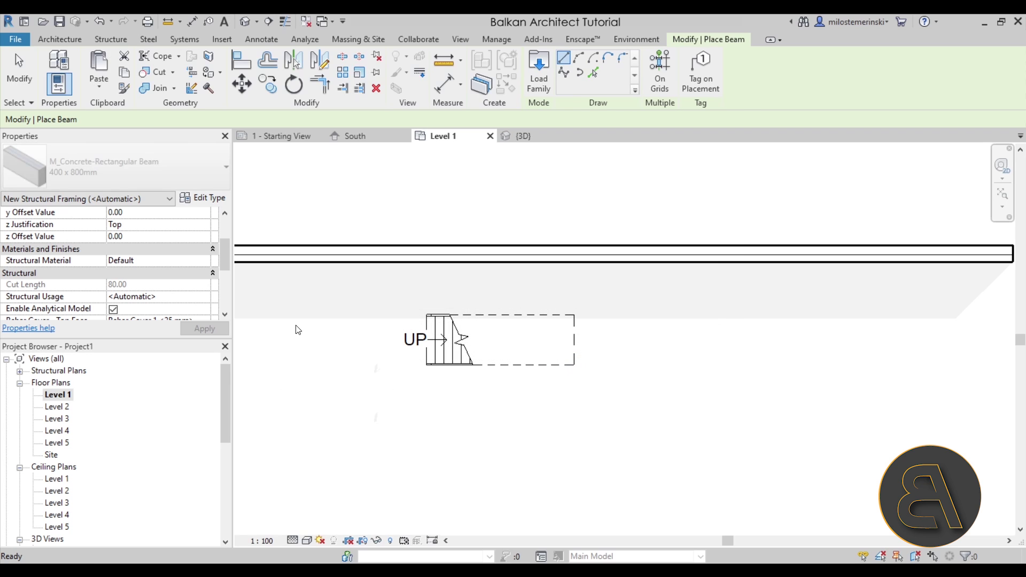
# Inspect the type properties and section dimensions of the 50x30x3RHS beam, then leave the beam command
pyautogui.click(202, 198)
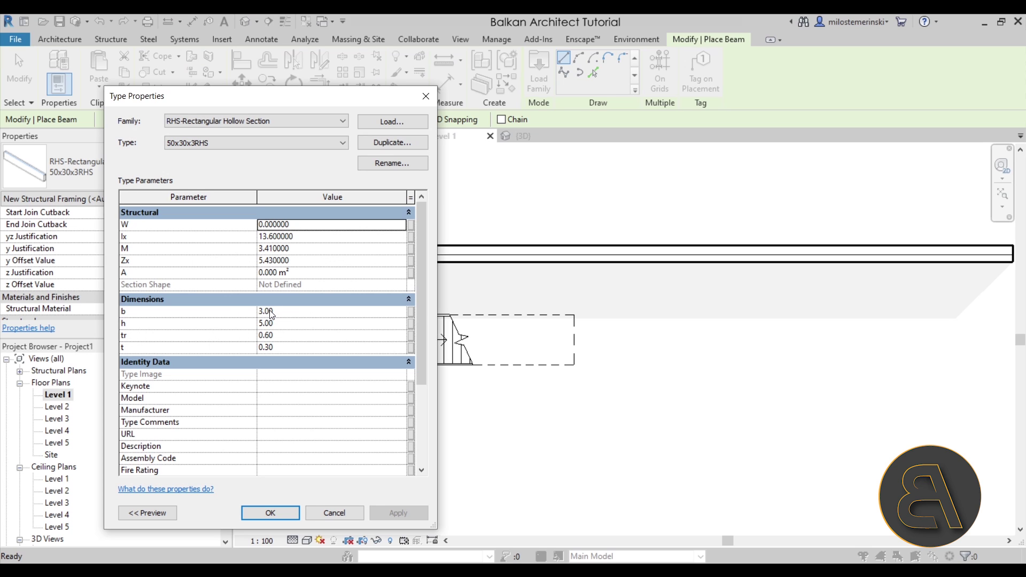
pyautogui.click(270, 514)
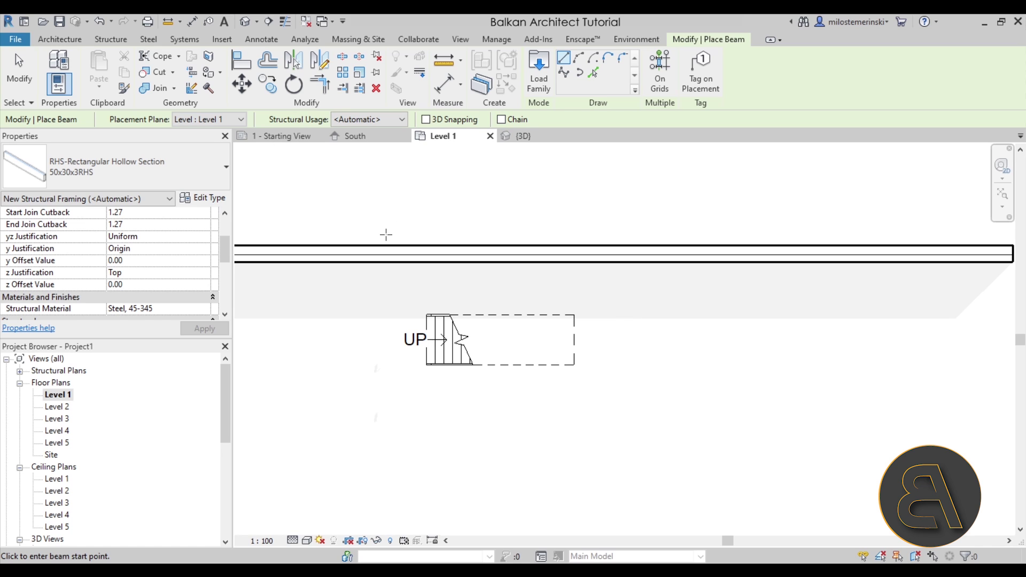
pyautogui.press('Escape')
pyautogui.press('Escape')
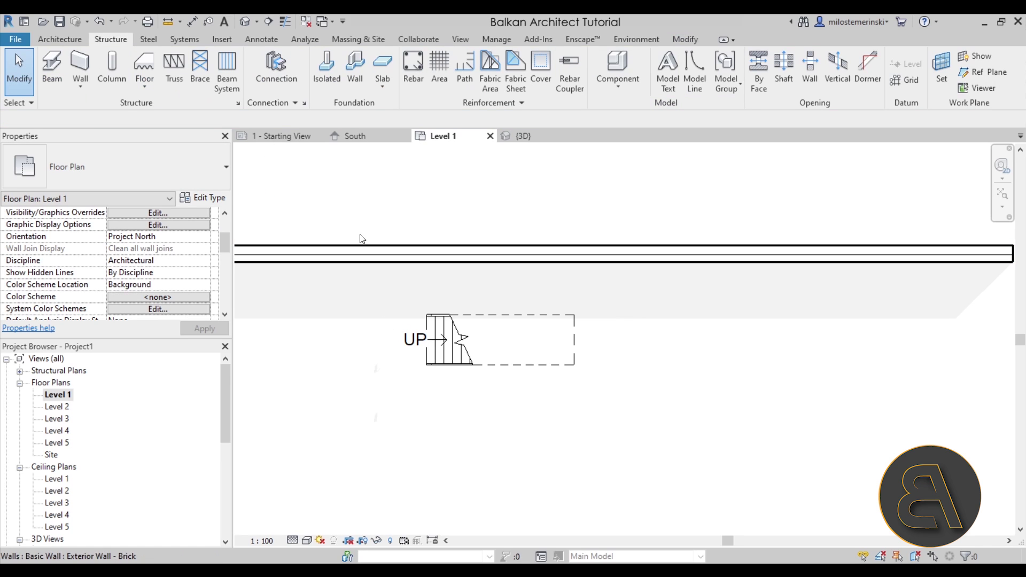
# Start a beam system and sketch a rectangular boundary about 620 by 215 from the brick wall's face to the stair's outer edge
pyautogui.click(220, 89)
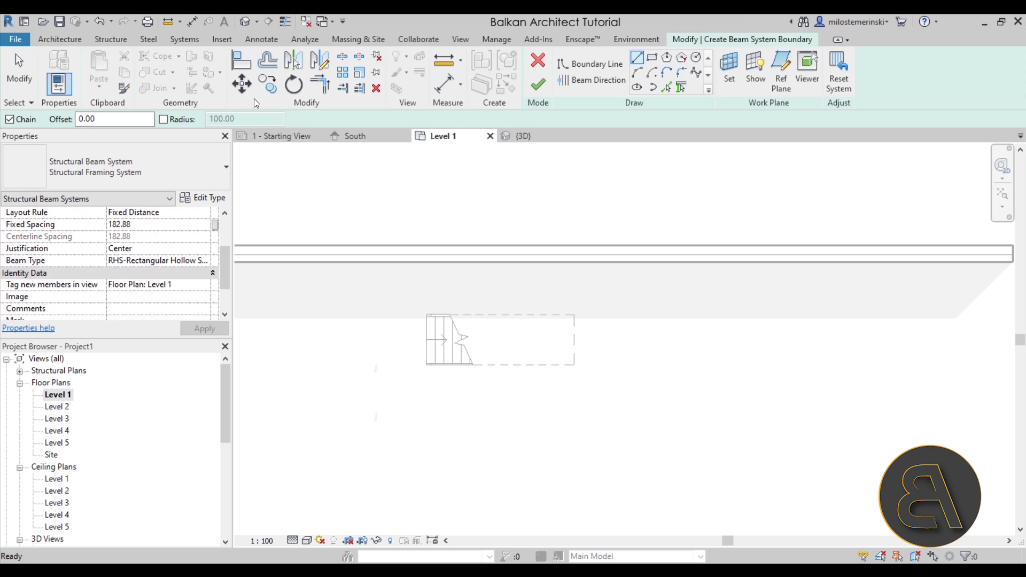
pyautogui.click(652, 57)
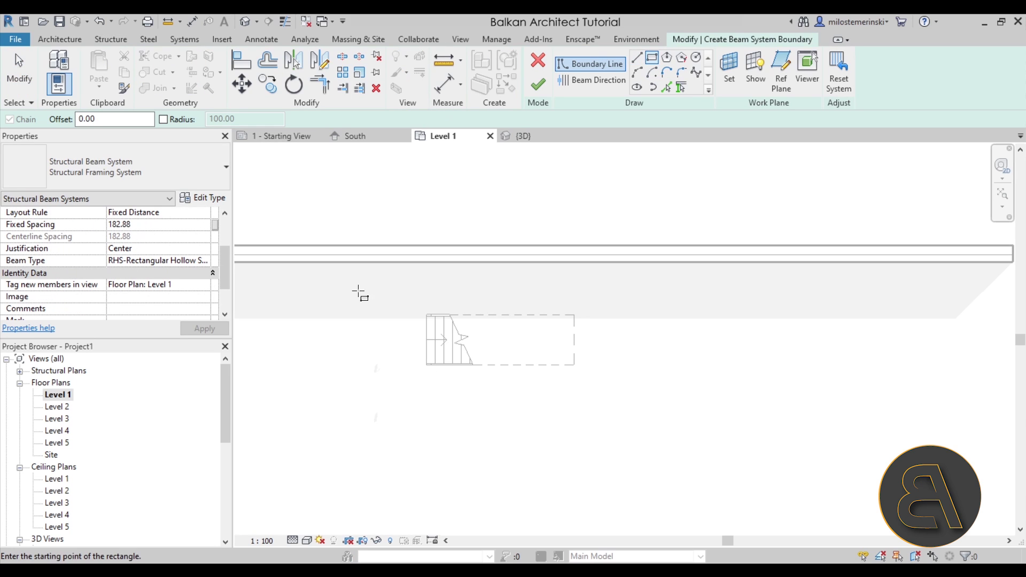
pyautogui.click(351, 262)
pyautogui.click(644, 368)
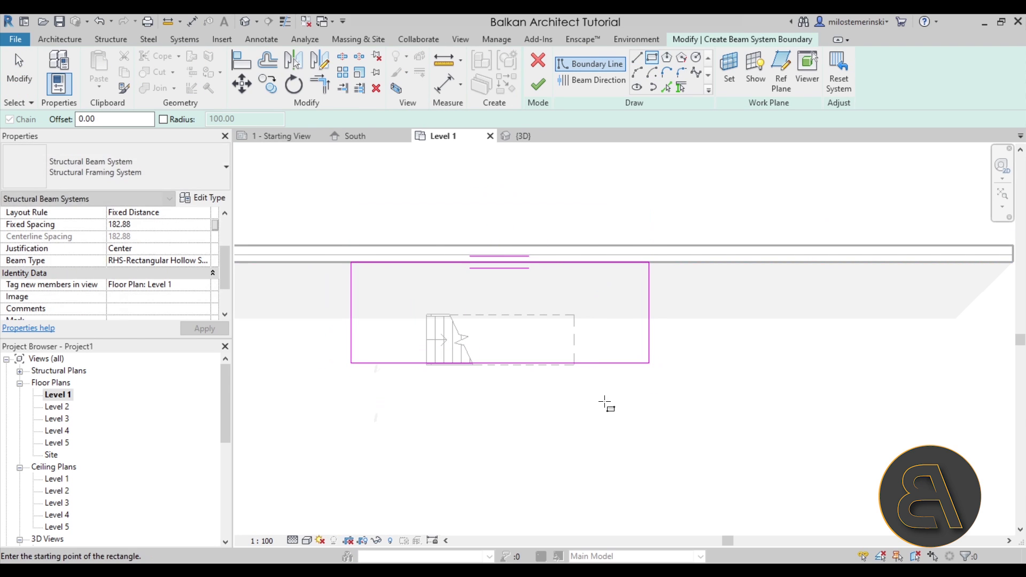
pyautogui.press('Escape')
pyautogui.scroll(3, 450, 341)
pyautogui.click(555, 395)
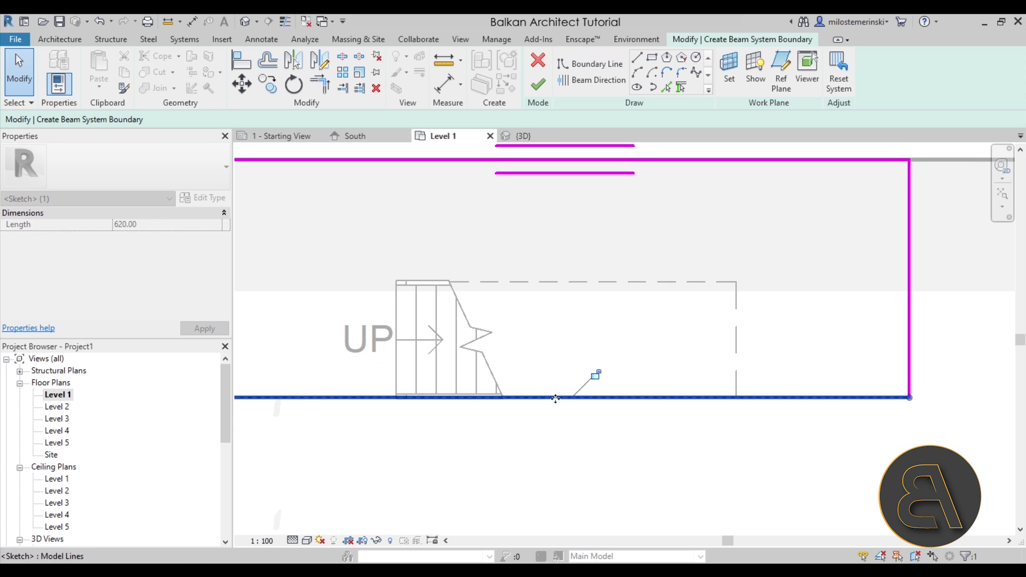
pyautogui.scroll(3, 401, 429)
pyautogui.press('Escape')
pyautogui.moveTo(402, 350)
pyautogui.mouseDown()
pyautogui.moveTo(402, 396)
pyautogui.moveTo(412, 354)
pyautogui.mouseUp()
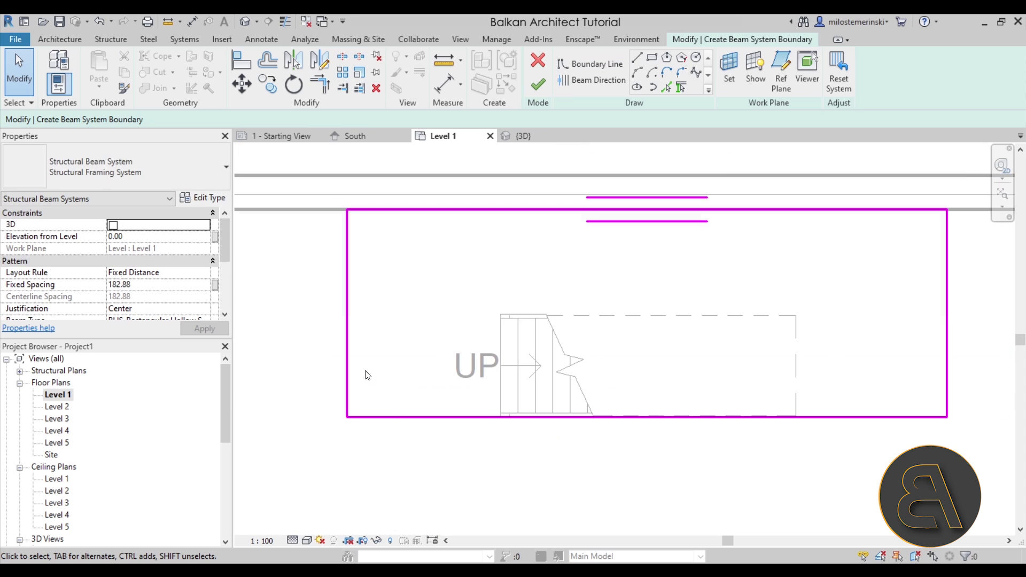
# Set the two short sides of the beam system boundary to 80 beyond the stair's starting edge and far end
pyautogui.click(348, 368)
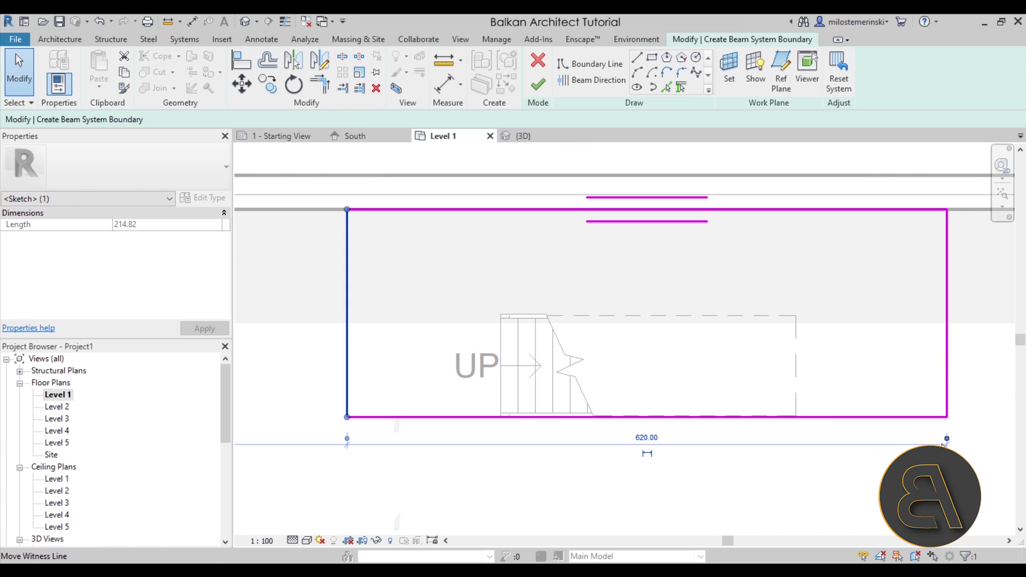
pyautogui.moveTo(516, 402); pyautogui.dragTo(503, 405)
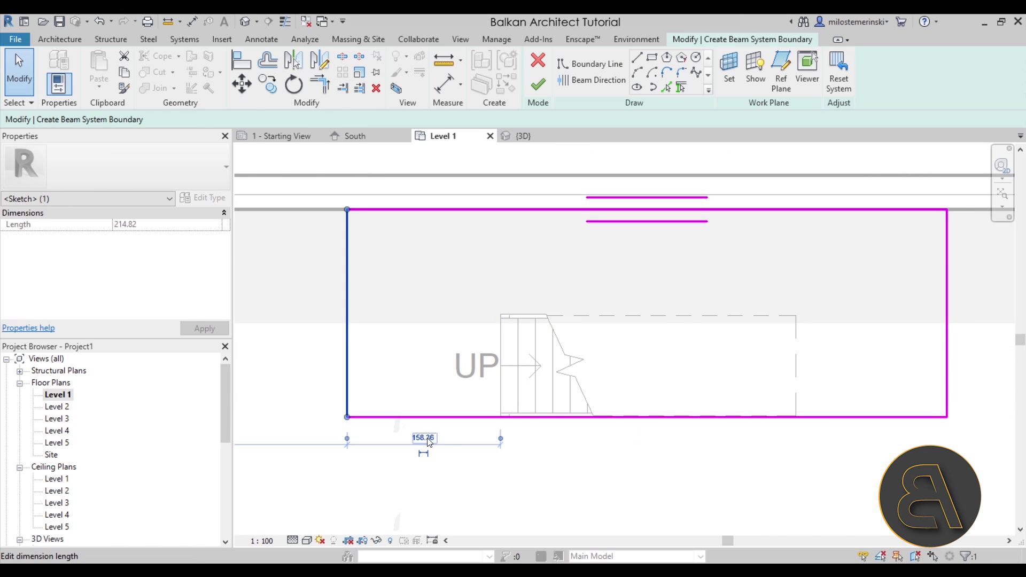
pyautogui.write('80')
pyautogui.press('Return')
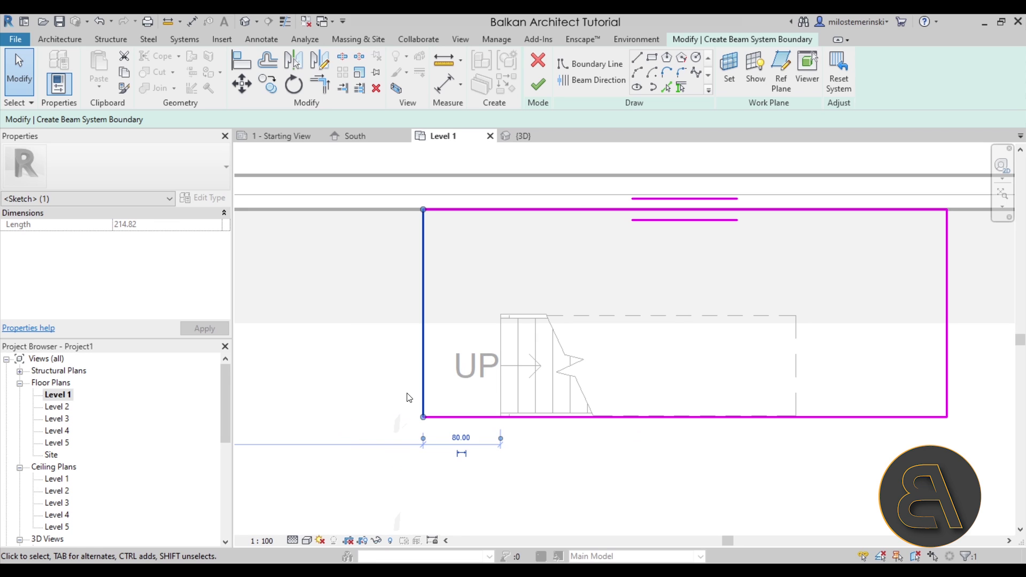
pyautogui.click(947, 332)
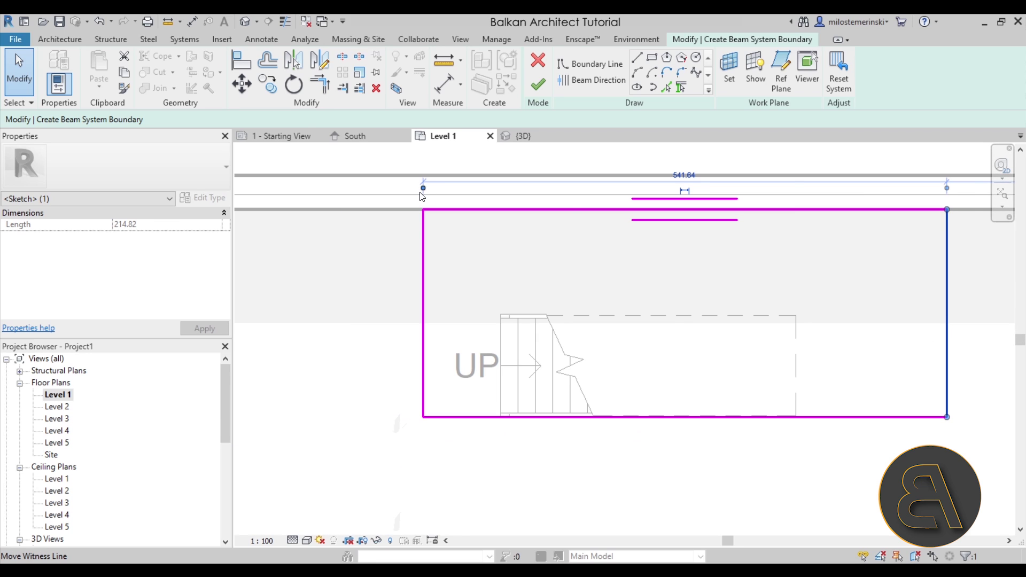
pyautogui.moveTo(812, 443); pyautogui.dragTo(796, 417)
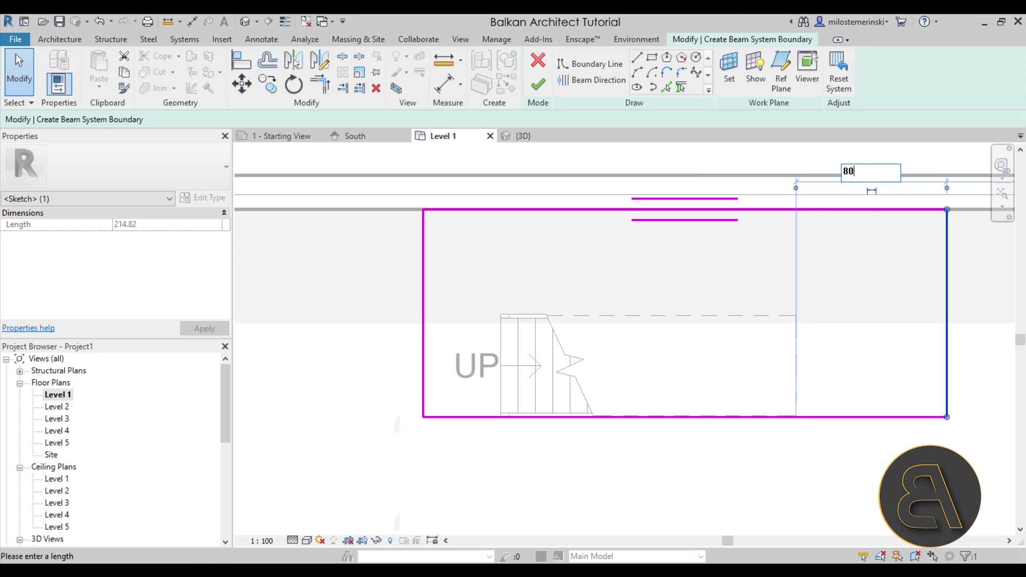
pyautogui.press('Return')
# Add beam system boundary lines along the stair's starting edge, its wall-facing long side and its far end
pyautogui.click(665, 87)
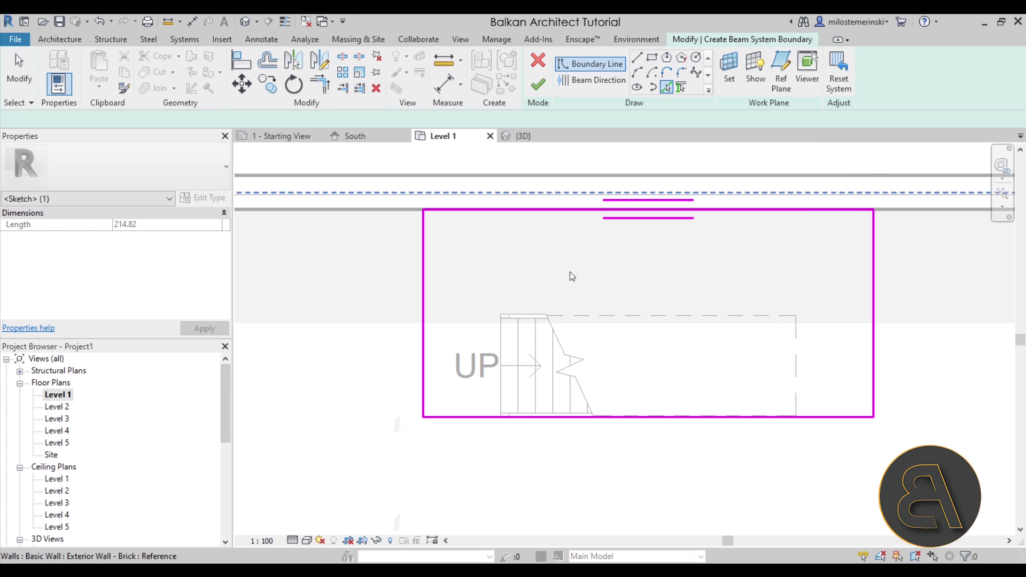
pyautogui.click(502, 348)
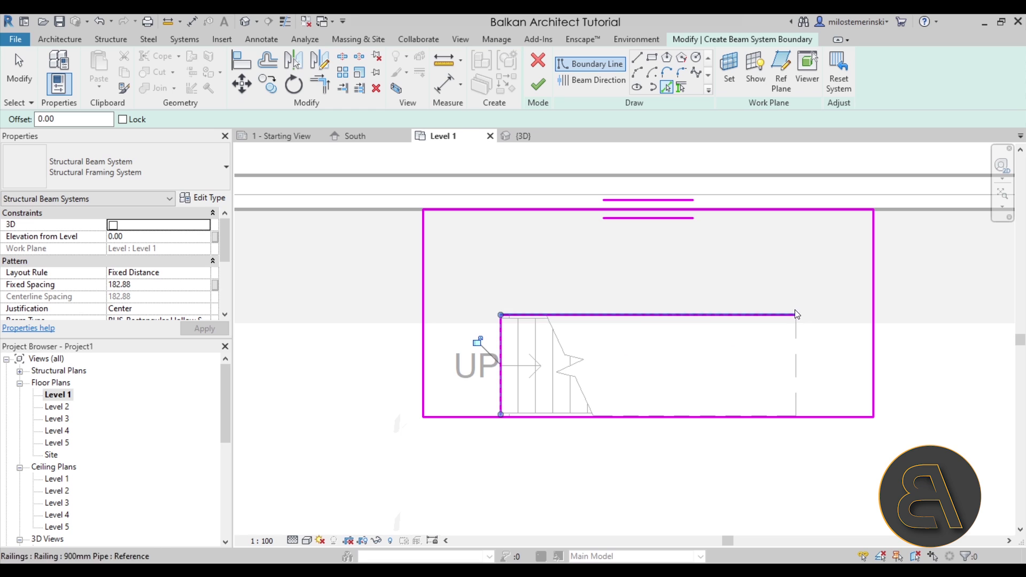
pyautogui.click(637, 57)
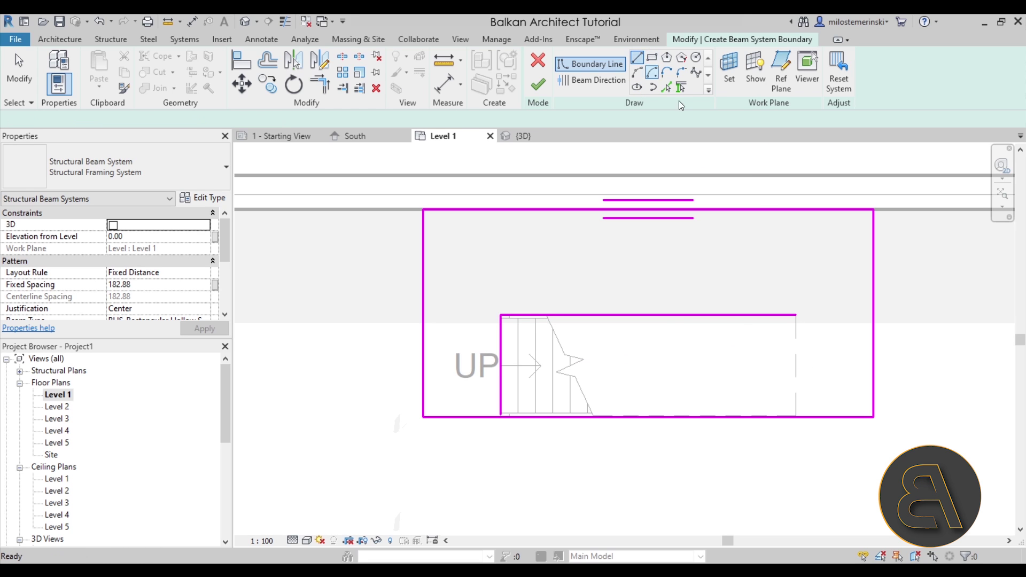
pyautogui.click(796, 315)
pyautogui.click(796, 416)
pyautogui.press('Escape')
pyautogui.press('Escape')
# Split the outer long boundary line within the stair opening and trim both parts to the inner side lines, forming a U-shaped boundary
pyautogui.moveTo(686, 463); pyautogui.dragTo(574, 455, button='middle')
pyautogui.click(347, 63)
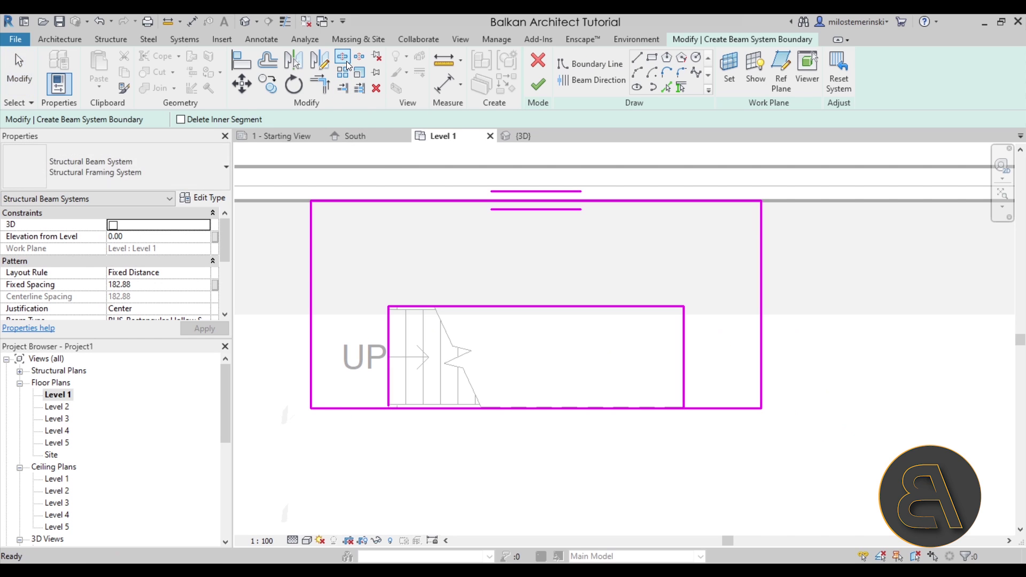
pyautogui.click(539, 409)
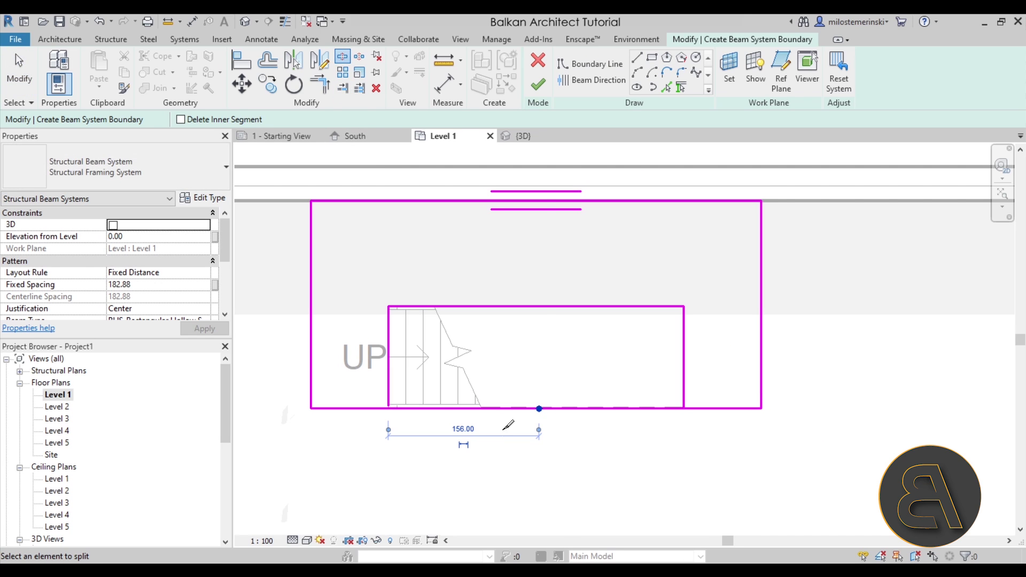
pyautogui.press('Escape')
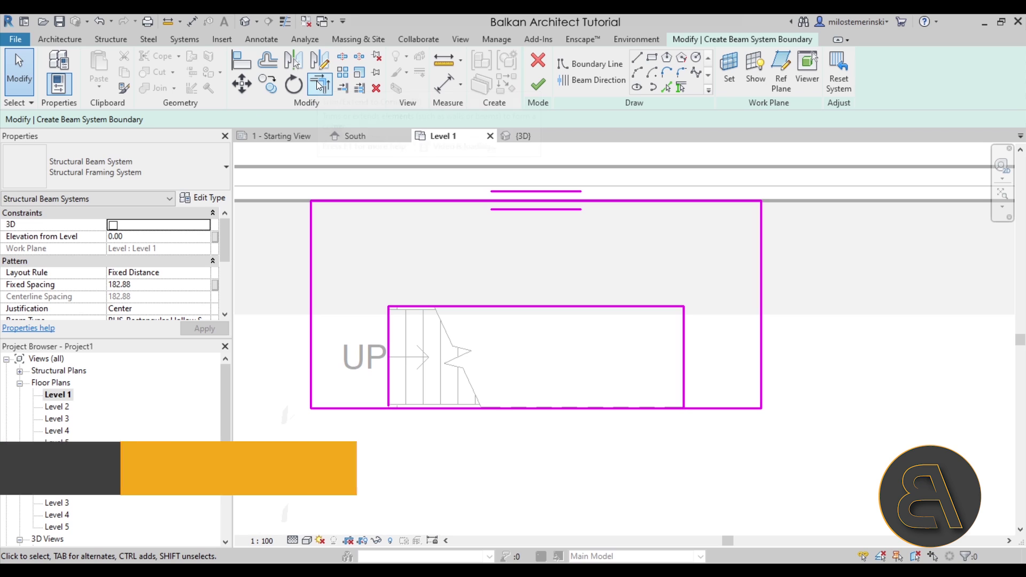
pyautogui.click(319, 84)
pyautogui.click(386, 393)
pyautogui.click(375, 409)
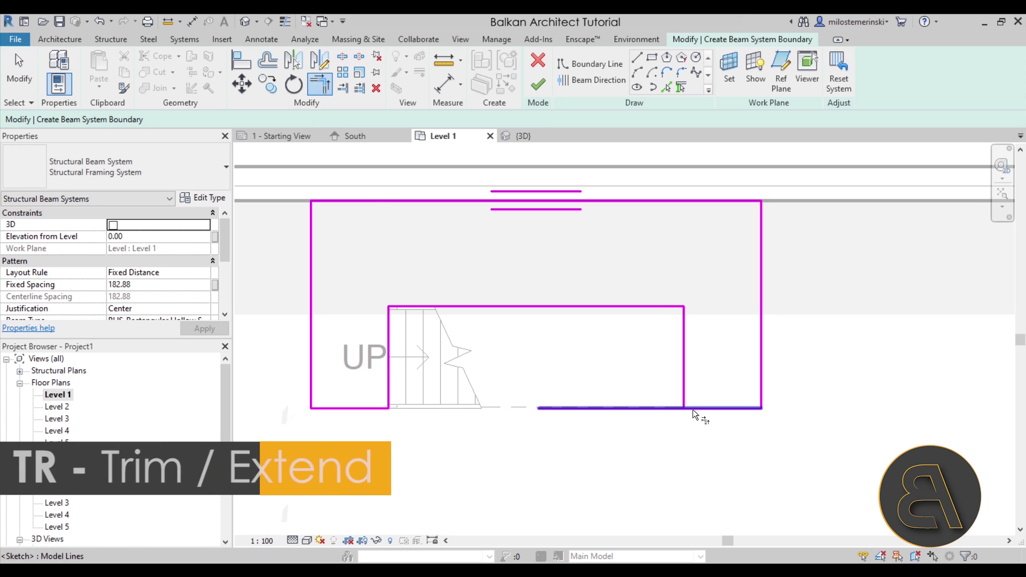
pyautogui.click(695, 409)
pyautogui.click(685, 399)
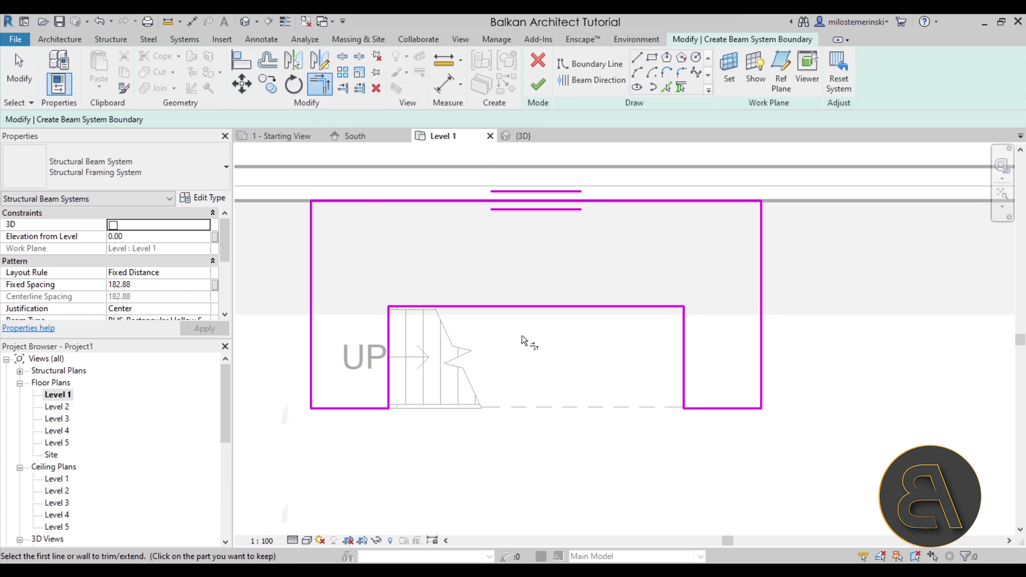
# Set the beam direction parallel to the stair opening's long edge and finish the beam system sketch
pyautogui.scroll(-2, 515, 341)
pyautogui.click(586, 82)
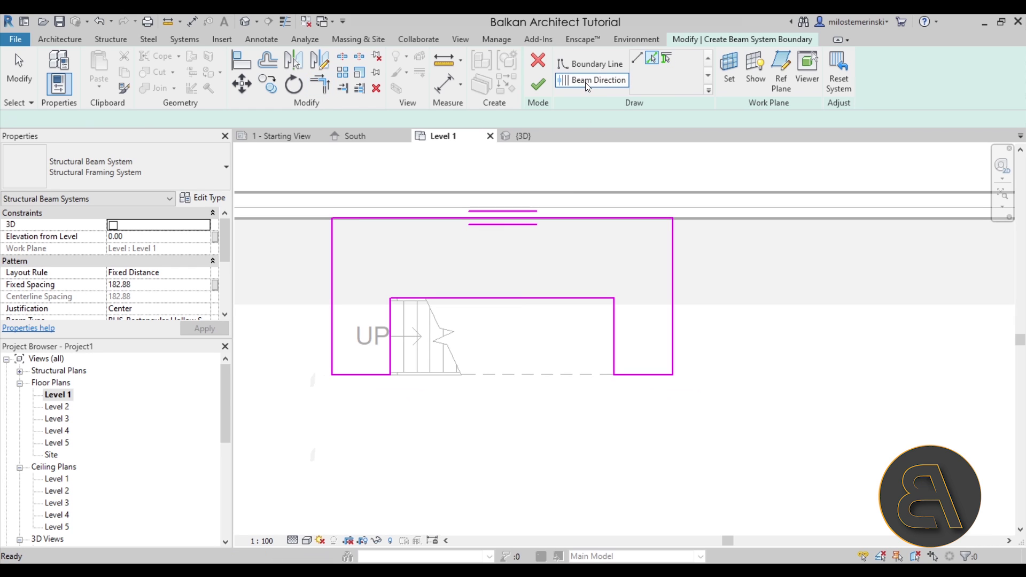
pyautogui.click(501, 298)
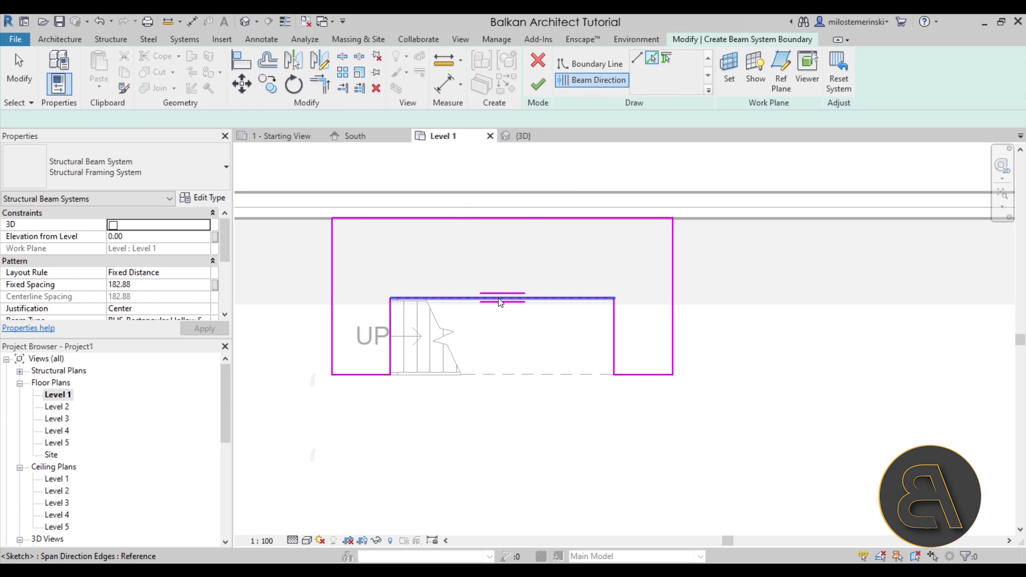
pyautogui.click(539, 86)
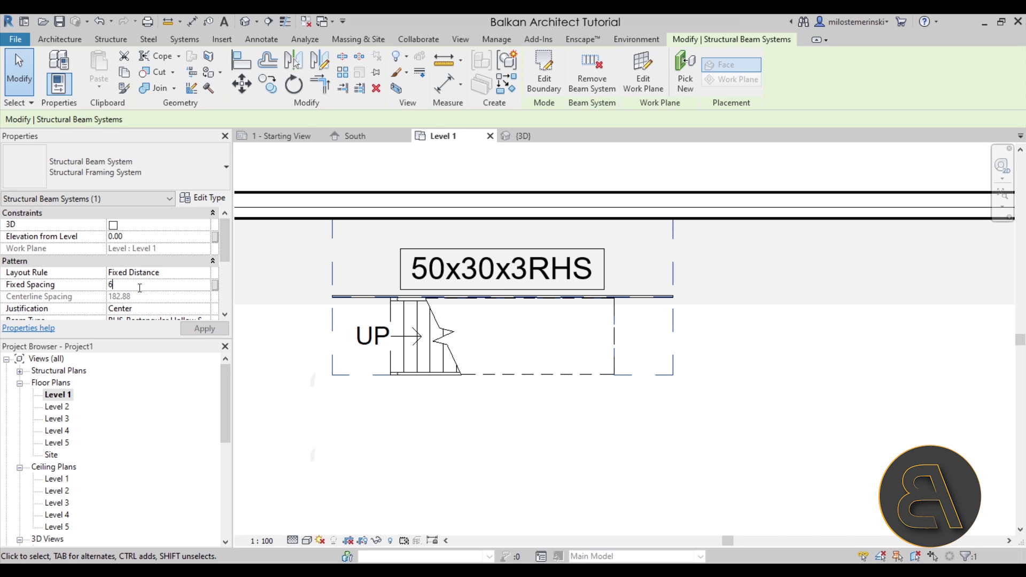
# Set the beam system's fixed spacing to 6.00 and deselect it
pyautogui.click(205, 330)
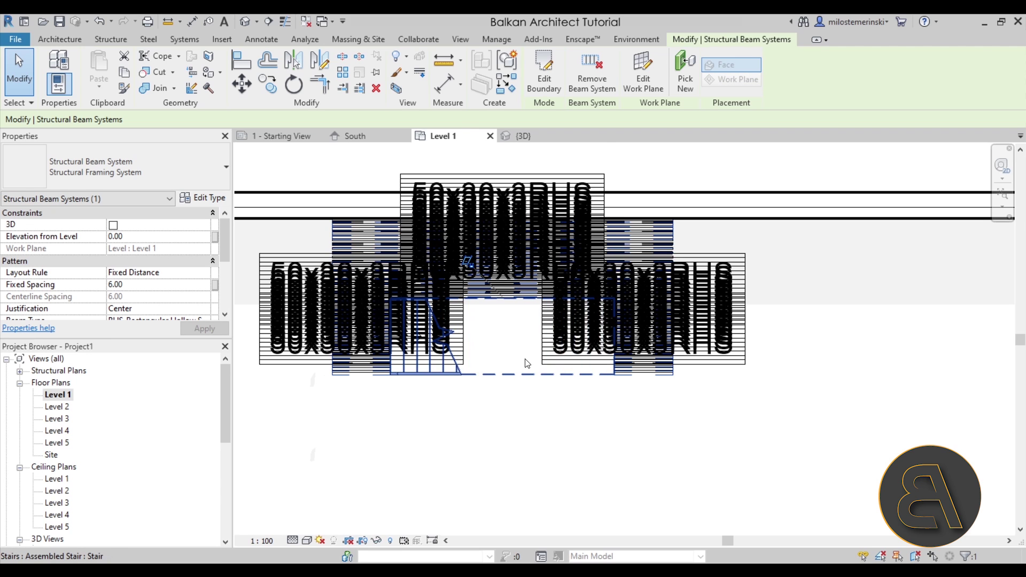
pyautogui.scroll(-3, 527, 363)
pyautogui.scroll(5, 342, 336)
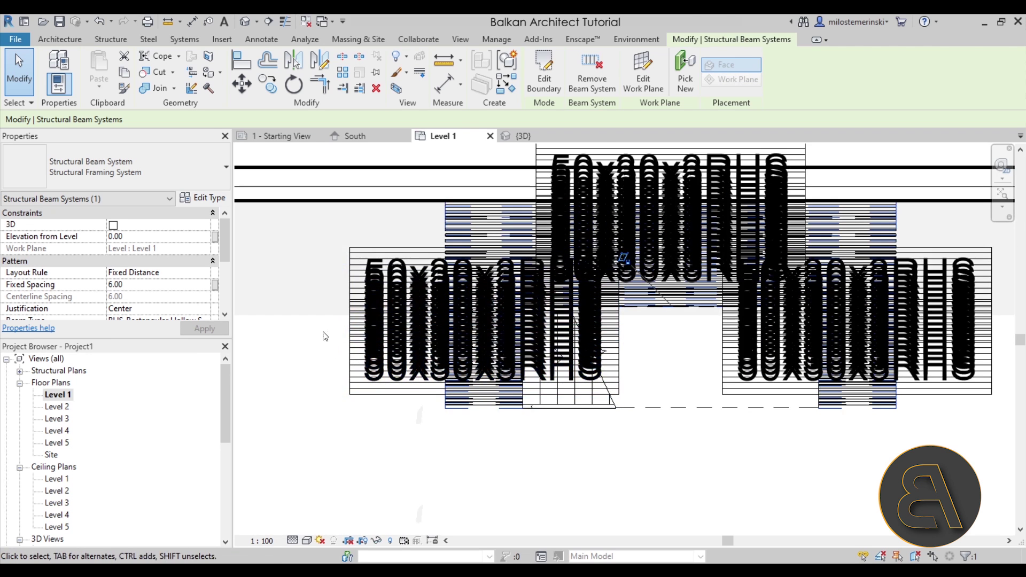
pyautogui.scroll(-3, 513, 409)
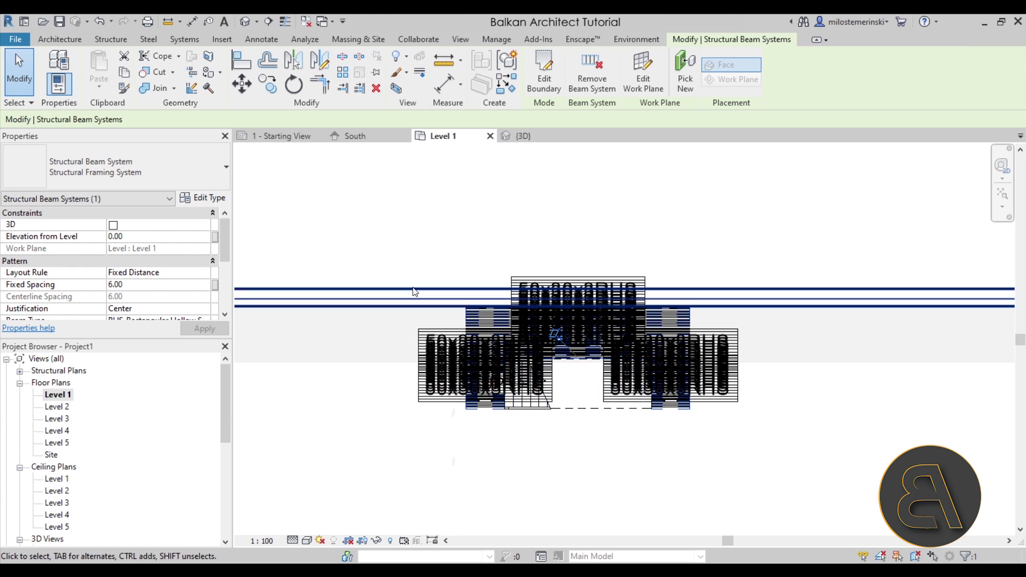
pyautogui.click(347, 233)
# Filter the platform and stair selection down to Structural Framing Tags only and delete them from the Level 1 plan
pyautogui.moveTo(347, 213); pyautogui.dragTo(799, 523)
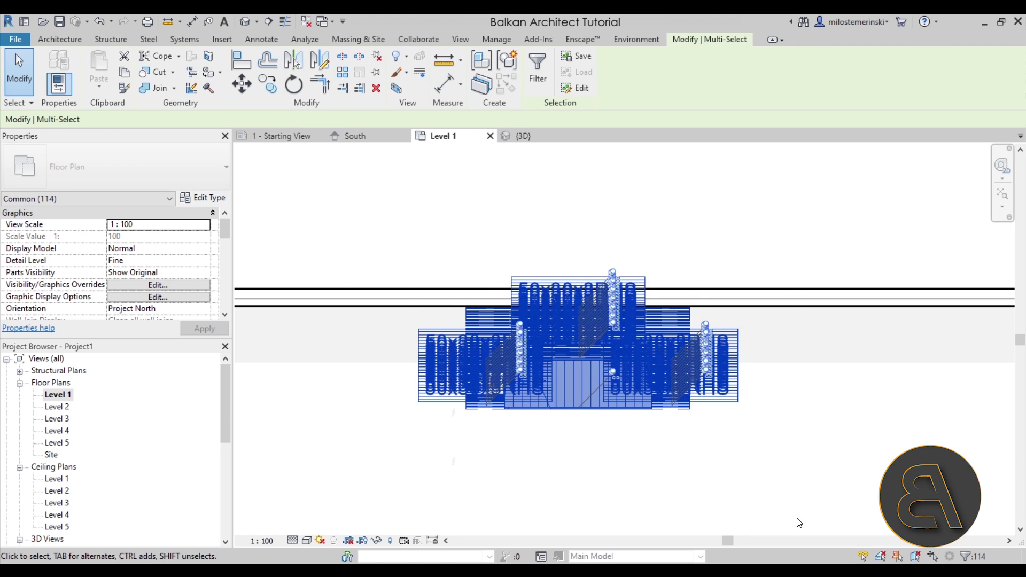
pyautogui.click(539, 84)
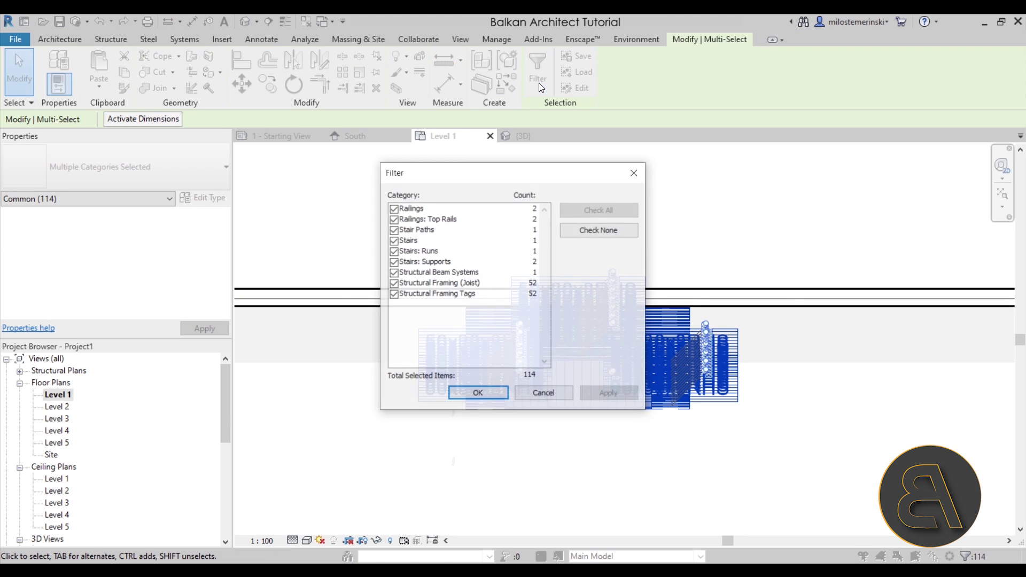
pyautogui.click(583, 231)
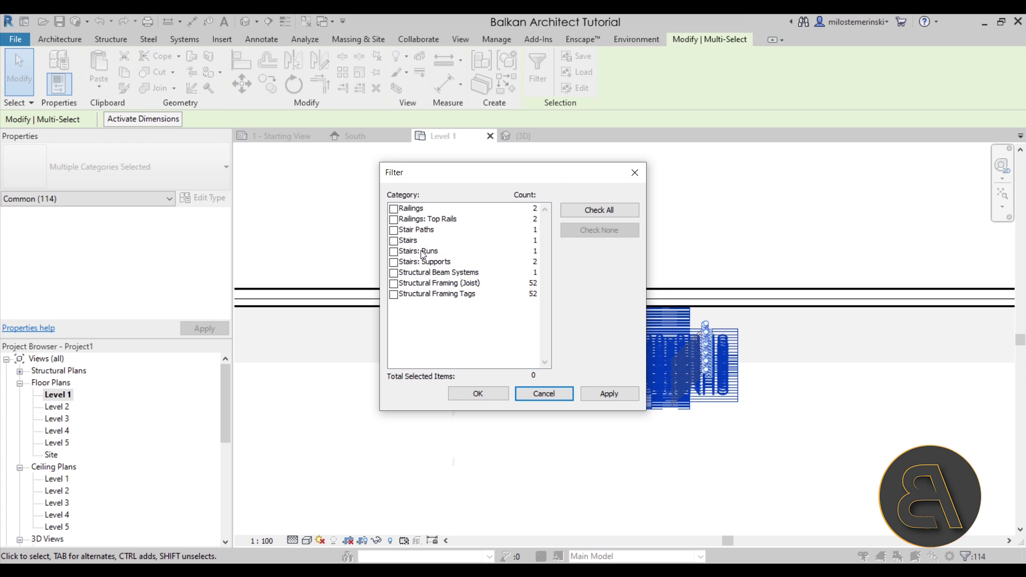
pyautogui.click(394, 294)
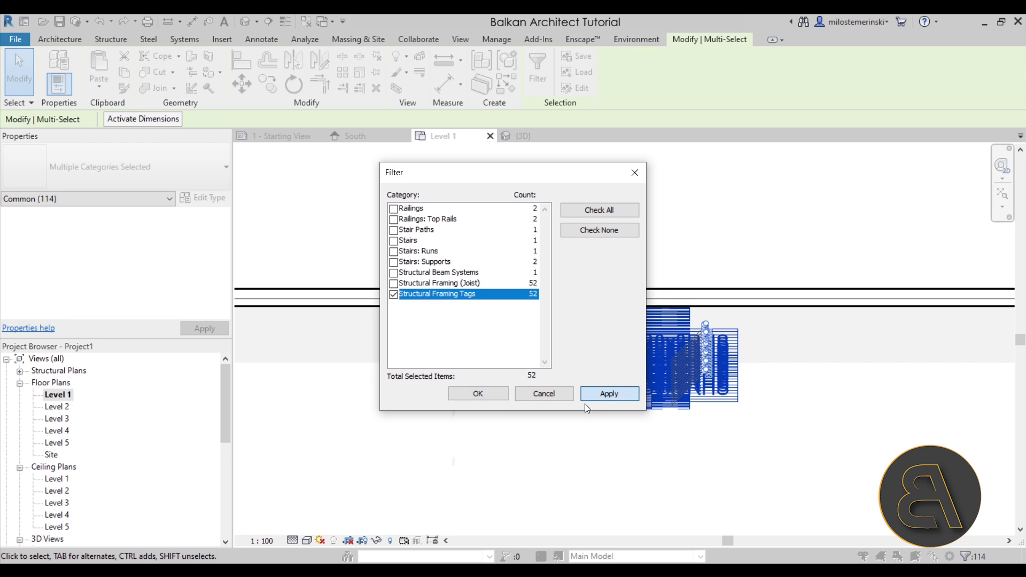
pyautogui.click(478, 394)
pyautogui.press('Delete')
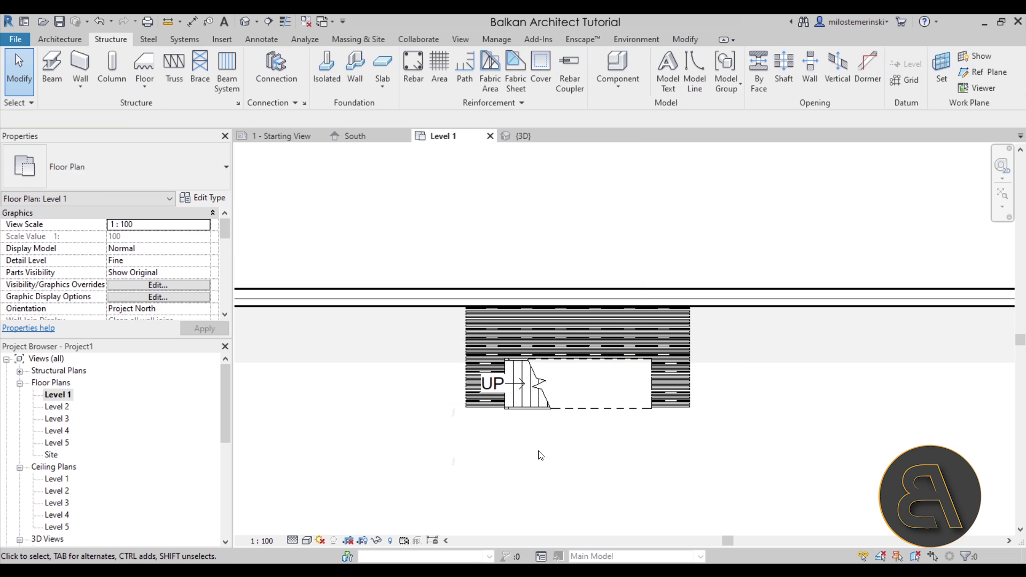
# Open the 3D view on the beam platform at the stair's foot and turn on thin lines
pyautogui.scroll(3, 479, 336)
pyautogui.scroll(3, 547, 405)
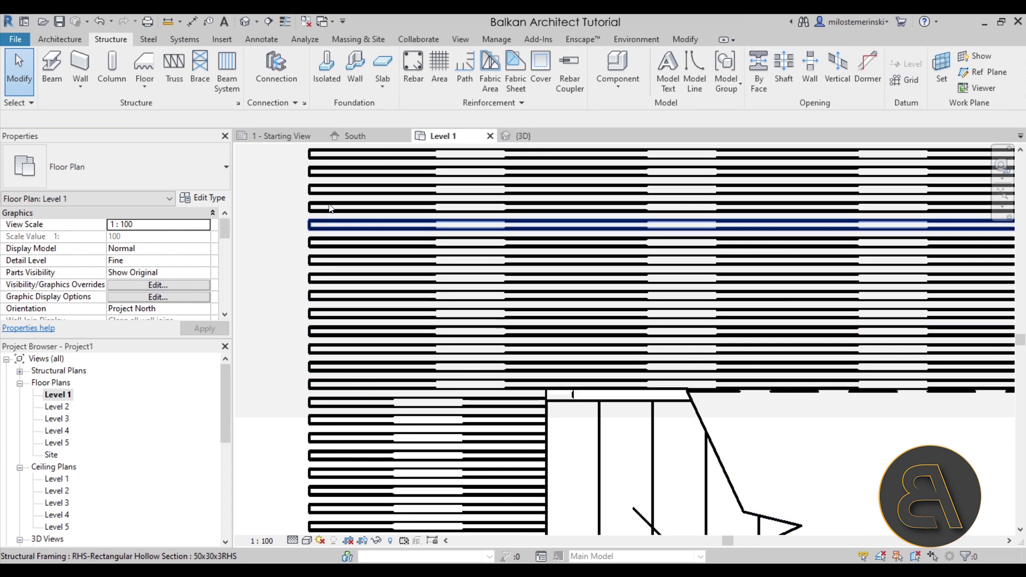
pyautogui.scroll(-3, 324, 275)
pyautogui.click(523, 136)
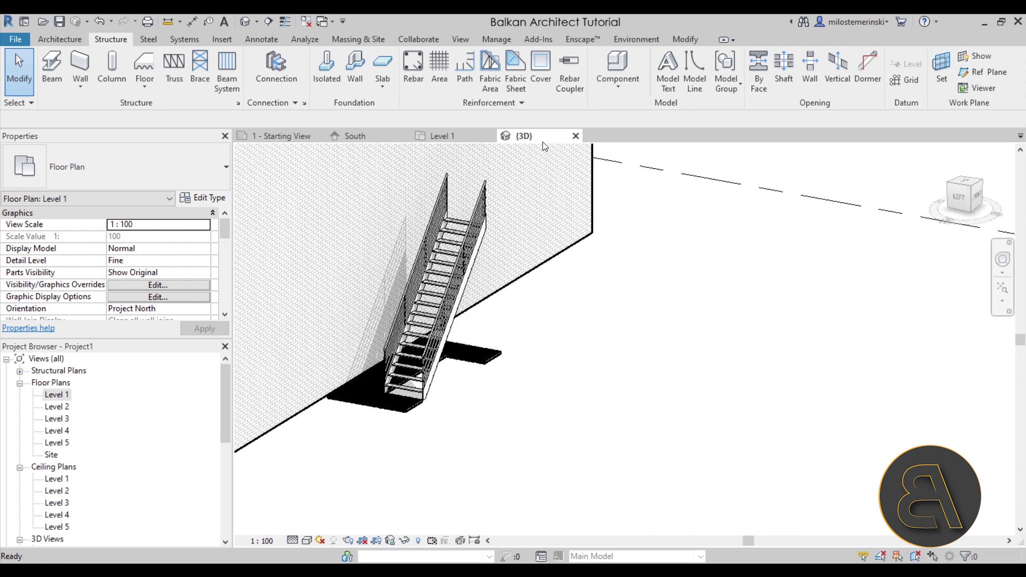
pyautogui.keyDown('shift'); pyautogui.moveTo(550, 306); pyautogui.dragTo(499, 456, button='middle'); pyautogui.keyUp('shift')
pyautogui.scroll(6, 416, 231)
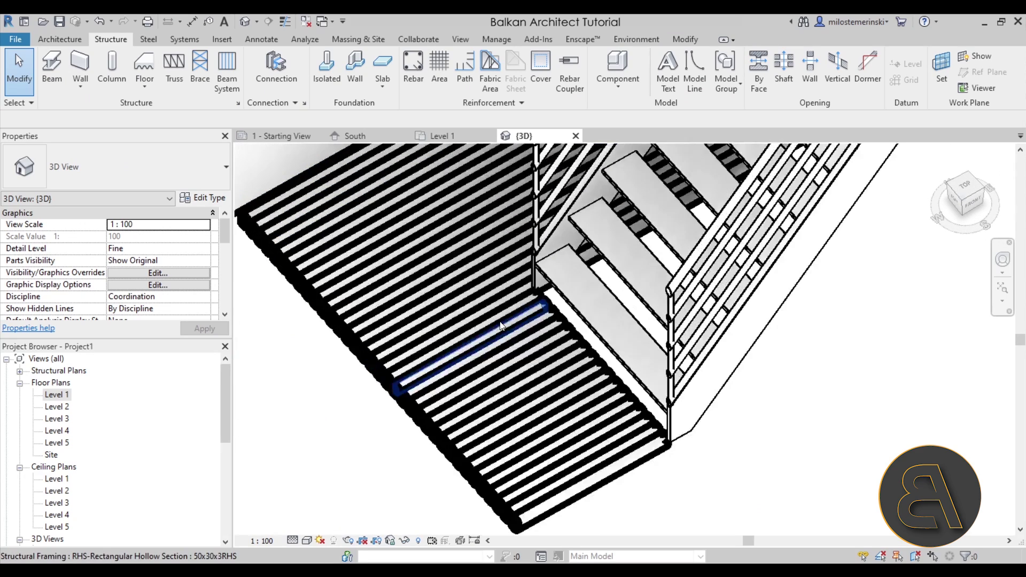
pyautogui.click(285, 23)
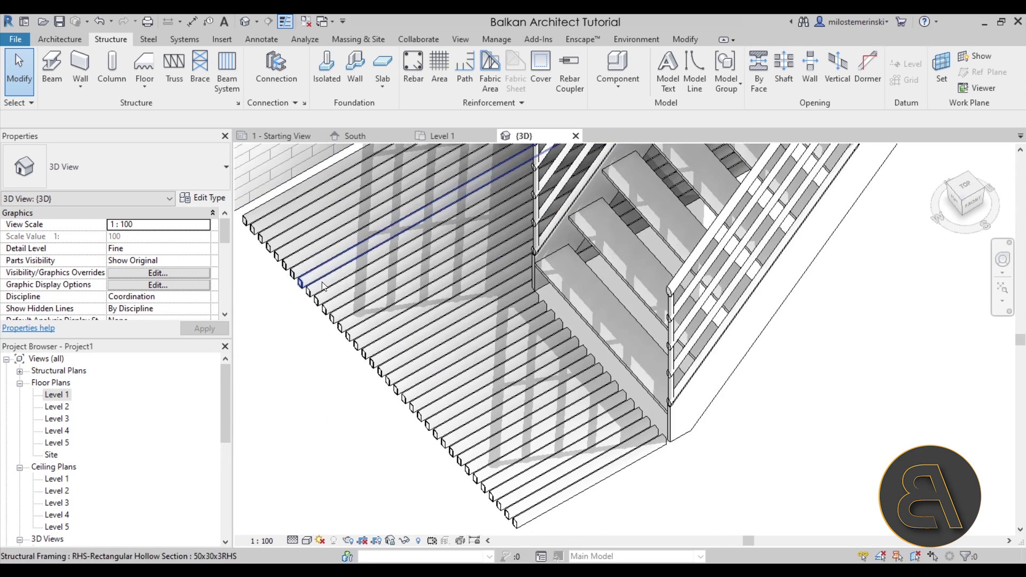
# Select the beam system in 3D and set its fixed spacing to 8.00
pyautogui.click(298, 306)
pyautogui.keyDown('shift'); pyautogui.moveTo(460, 481); pyautogui.dragTo(508, 470, button='middle'); pyautogui.keyUp('shift')
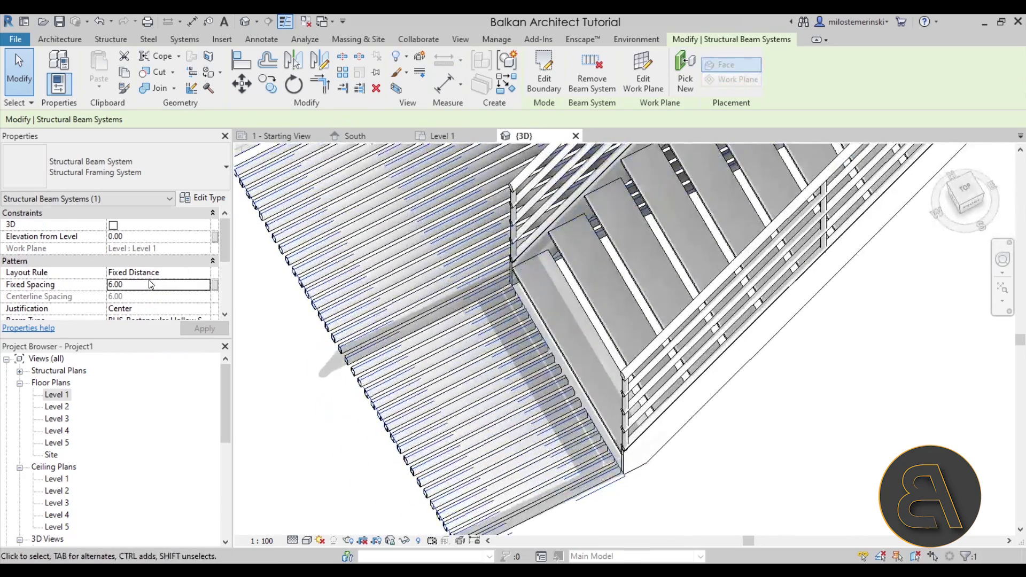
pyautogui.write('8')
pyautogui.press('Return')
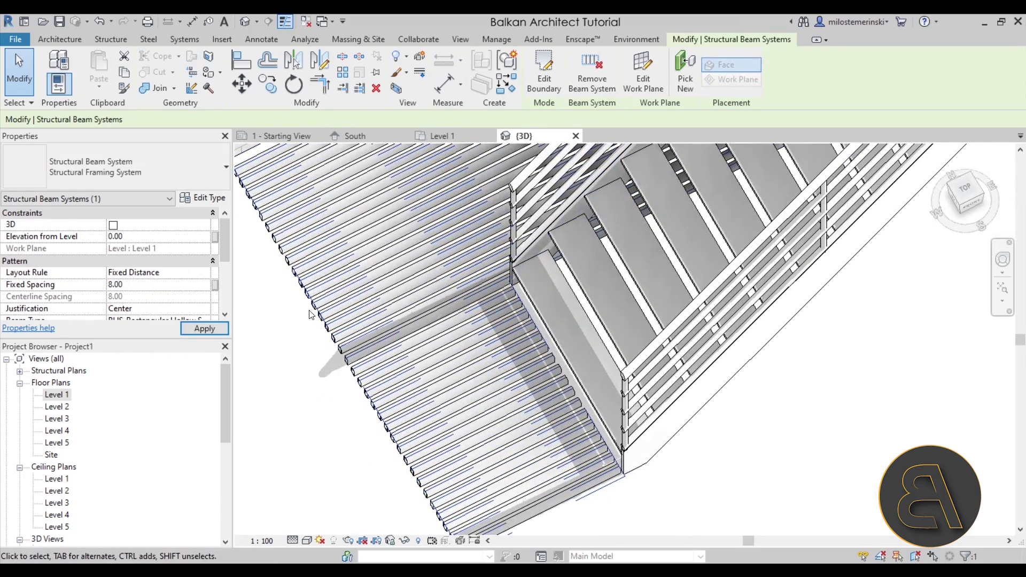
pyautogui.click(339, 404)
pyautogui.keyDown('shift'); pyautogui.moveTo(339, 404); pyautogui.dragTo(409, 334, button='middle'); pyautogui.keyUp('shift')
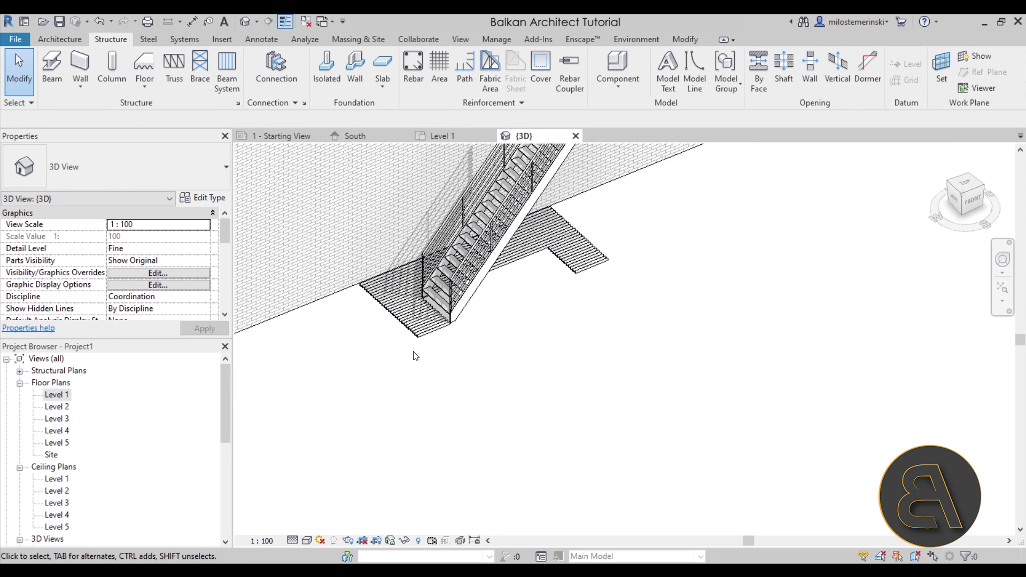
pyautogui.keyDown('shift'); pyautogui.moveTo(495, 372); pyautogui.dragTo(507, 395, button='middle'); pyautogui.keyUp('shift')
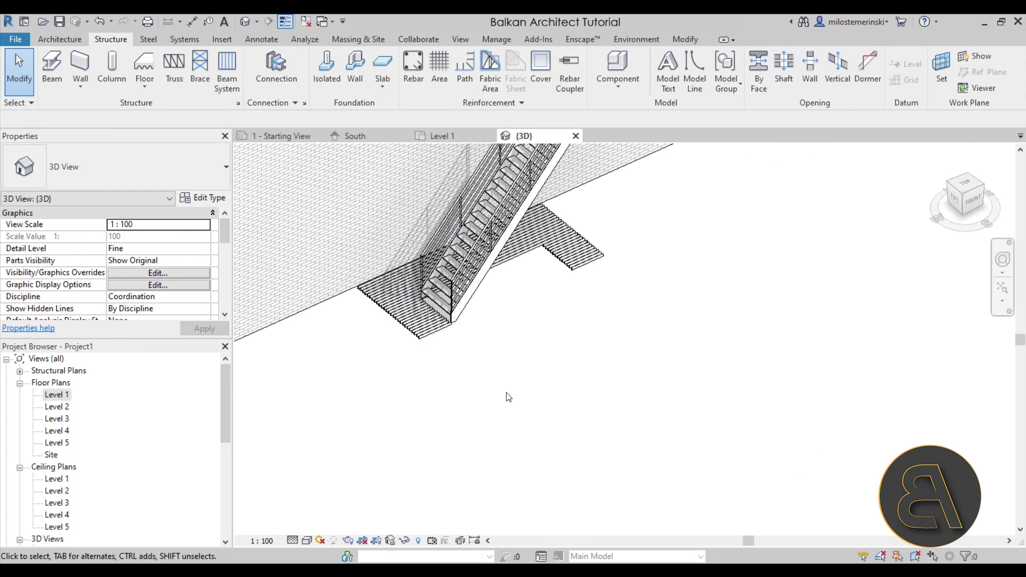
# Start a beam and duplicate the 50x30x3RHS type as 80x30x3RHS 2 with height h set to 8.00
pyautogui.click(54, 82)
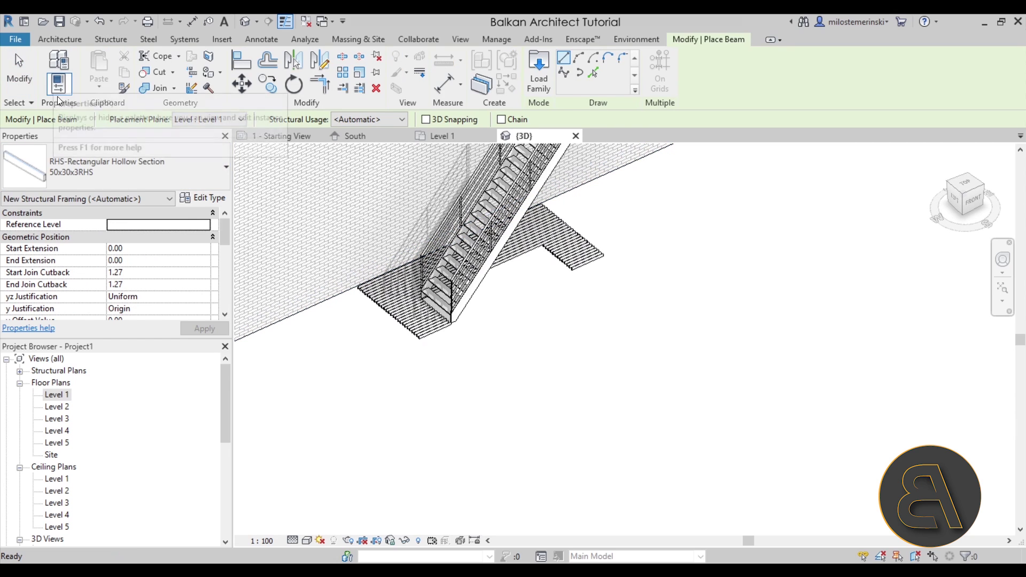
pyautogui.click(59, 84)
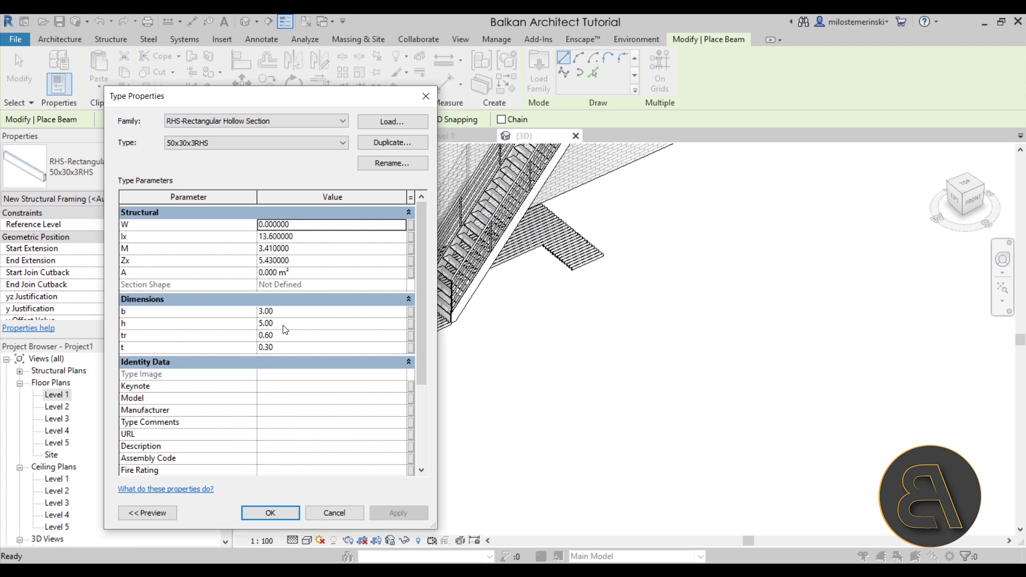
pyautogui.click(368, 142)
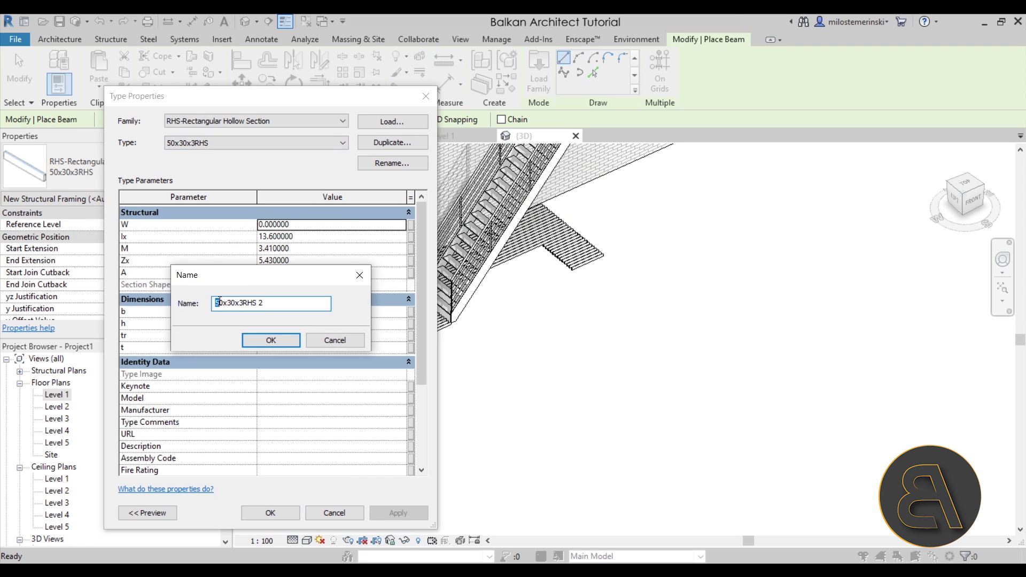
pyautogui.click(267, 340)
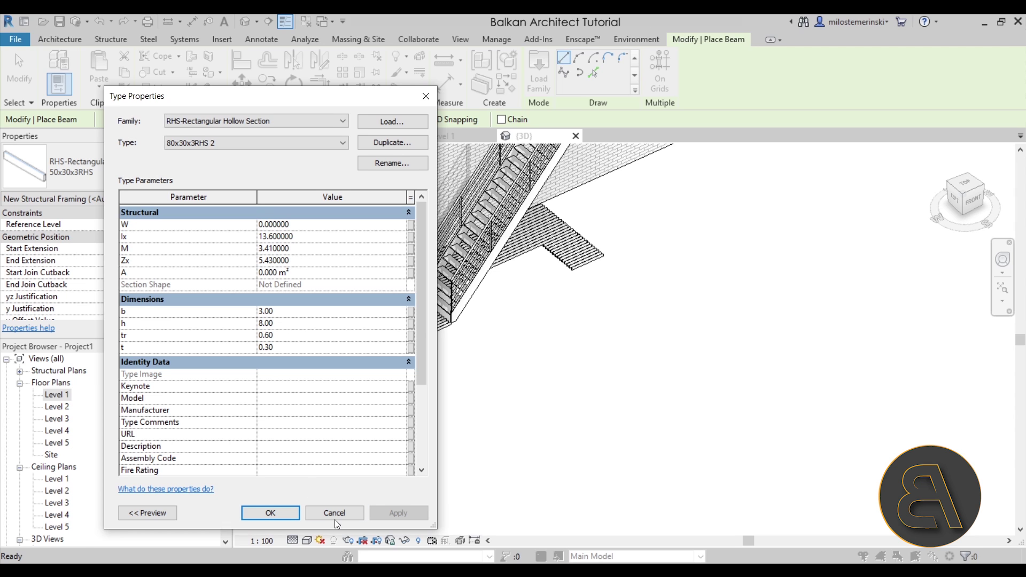
pyautogui.click(288, 514)
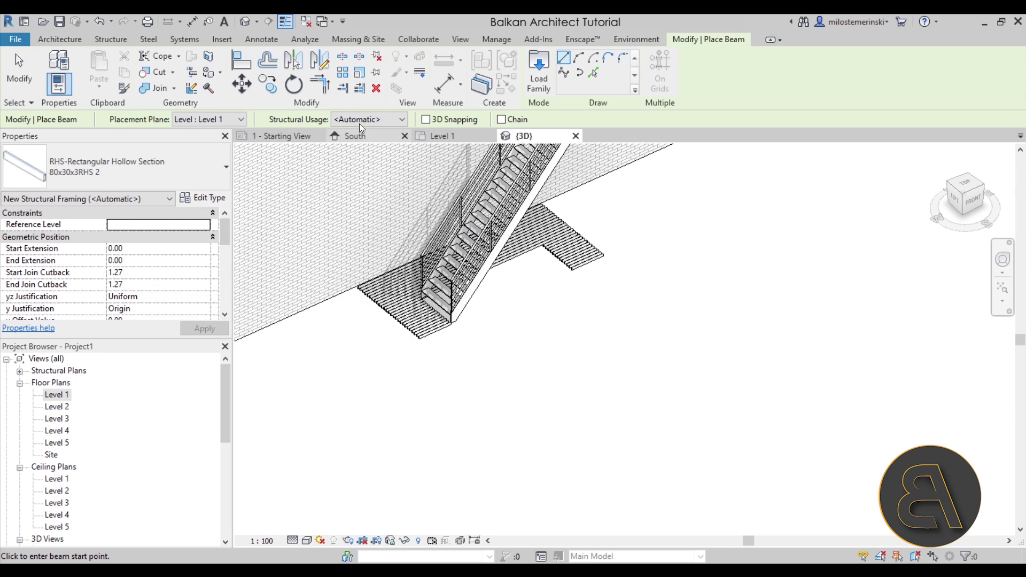
# In the Level 1 plan, filter the platform and stair selection down to Structural Framing Tags and delete them
pyautogui.click(466, 136)
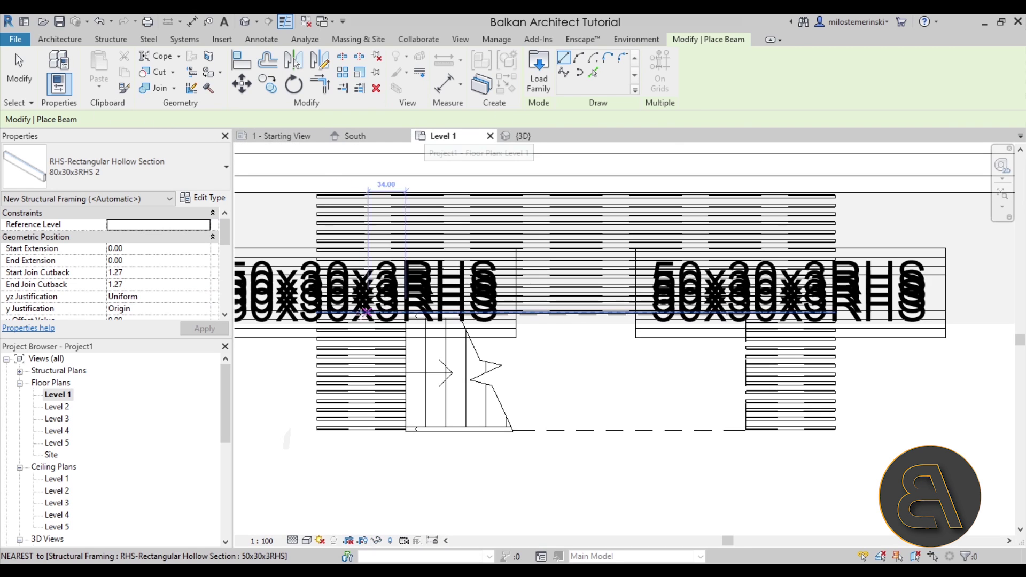
pyautogui.scroll(-2, 545, 308)
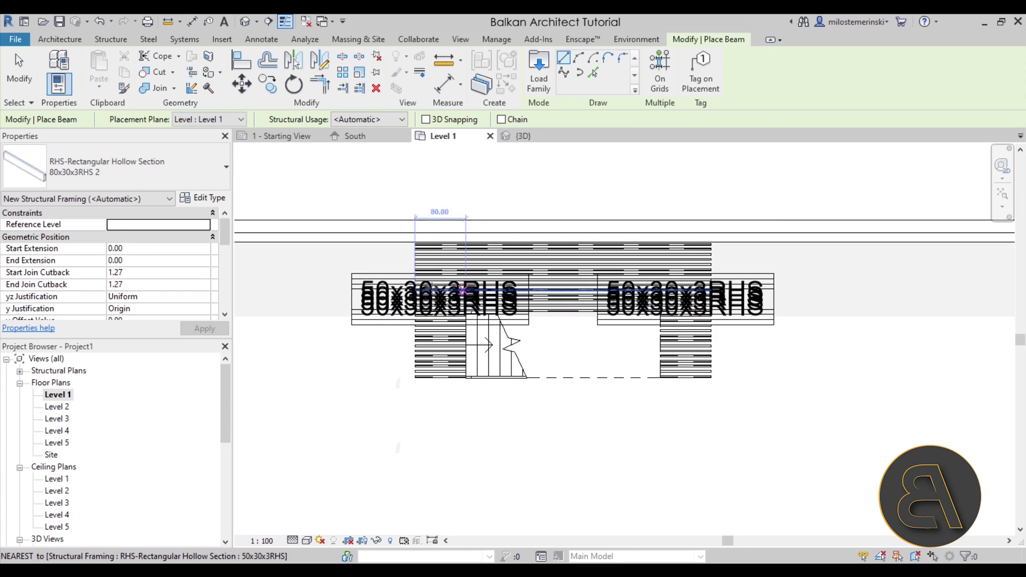
pyautogui.press('Escape')
pyautogui.moveTo(309, 188); pyautogui.dragTo(866, 465)
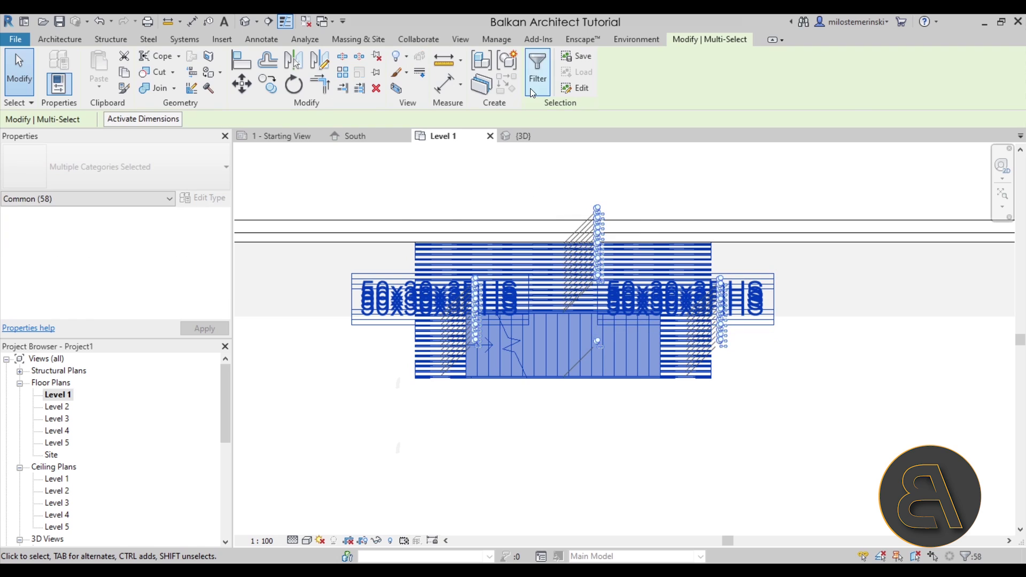
pyautogui.click(530, 88)
pyautogui.click(588, 230)
pyautogui.click(394, 294)
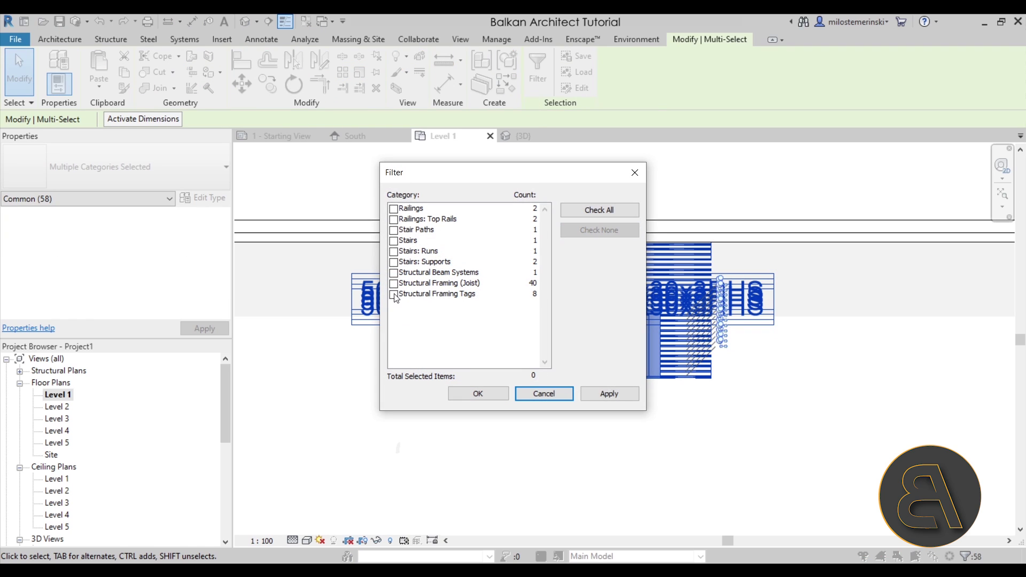
pyautogui.click(615, 393)
pyautogui.click(478, 394)
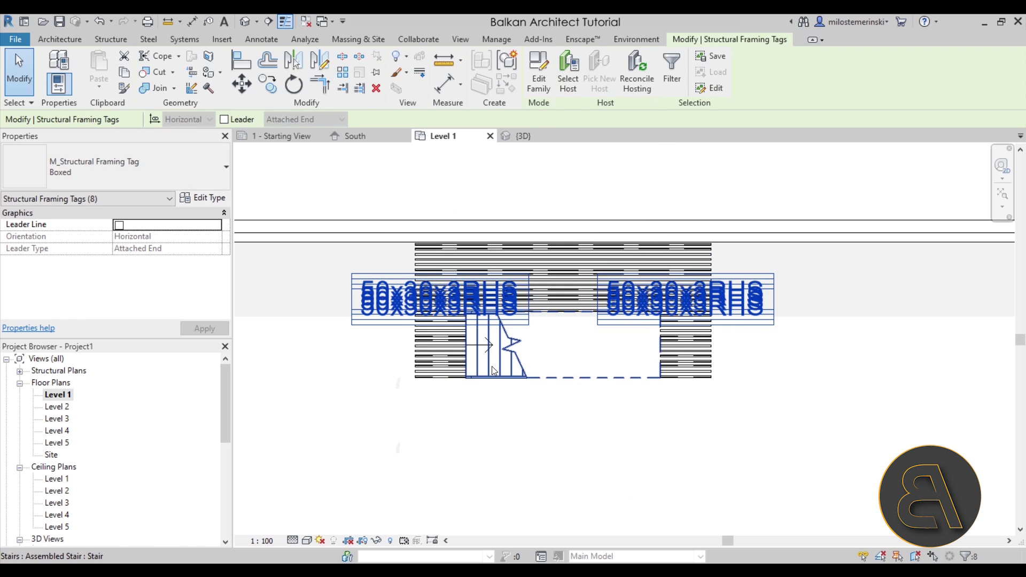
pyautogui.press('Delete')
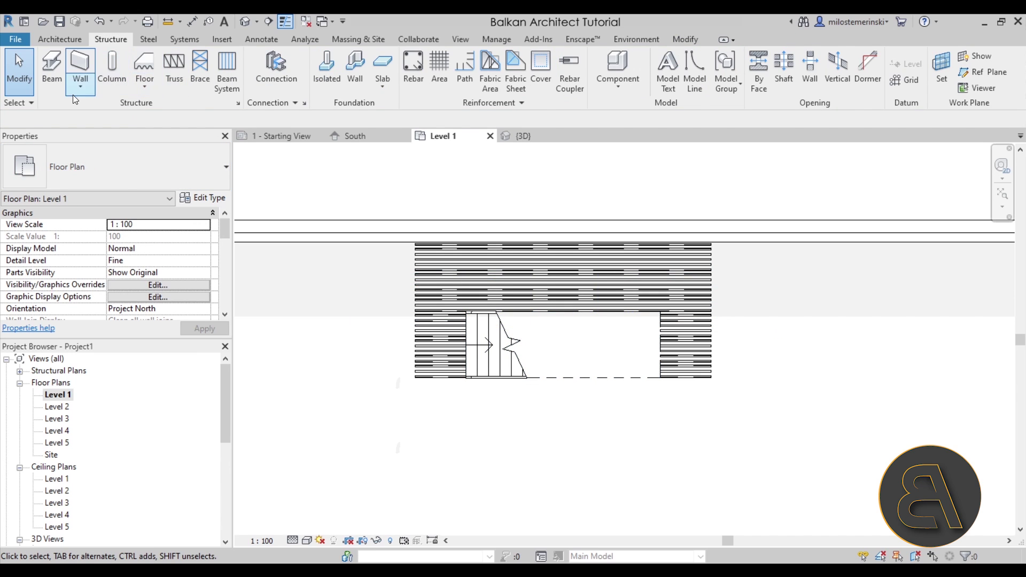
# Place an 80x30x3RHS 2 beam along the platform's outer edge on the stair-foot side, from the wall to the front
pyautogui.press('b')
pyautogui.press('m')
pyautogui.scroll(3, 468, 268)
pyautogui.scroll(3, 353, 251)
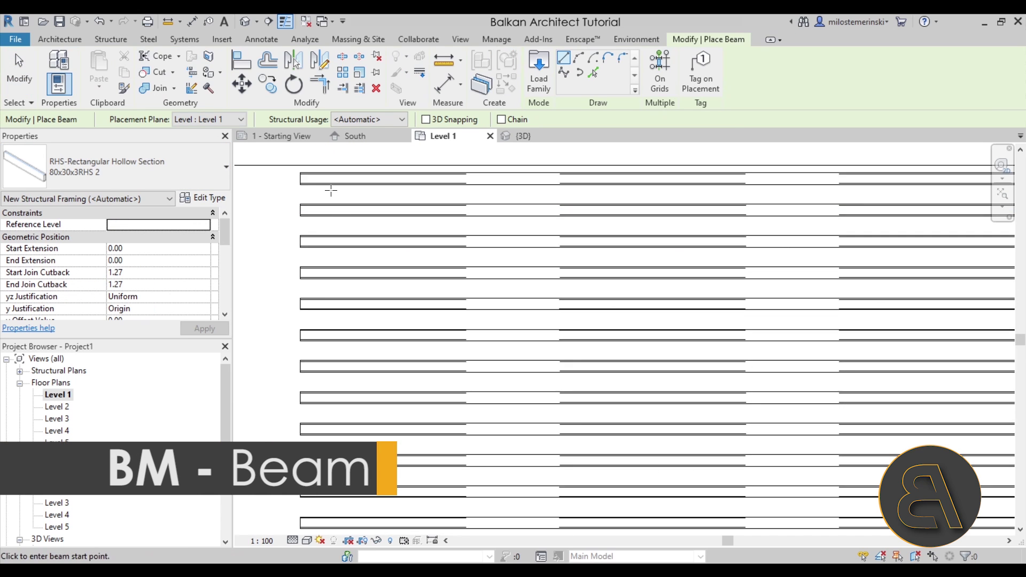
pyautogui.click(330, 220)
pyautogui.scroll(-3, 317, 240)
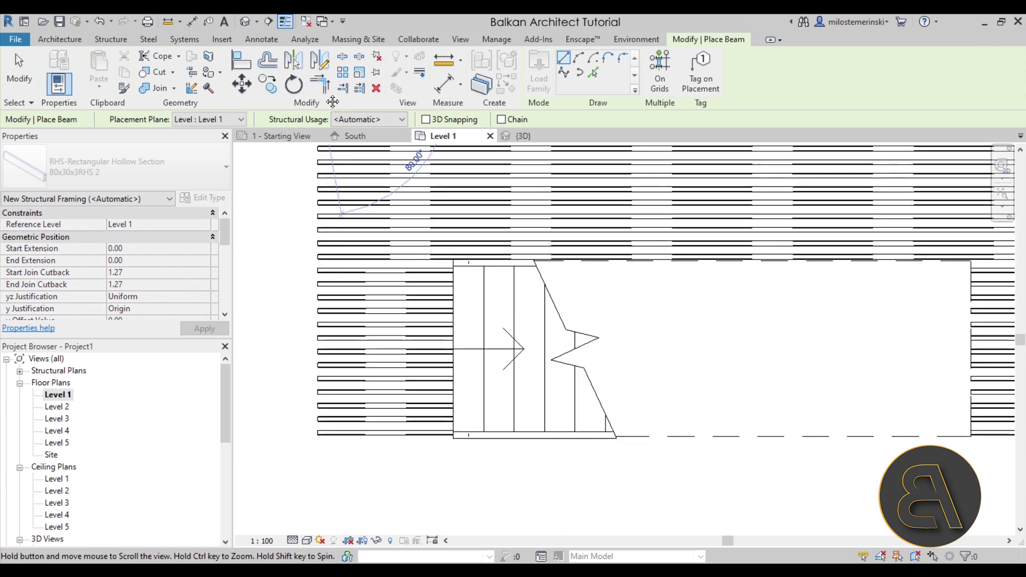
pyautogui.click(318, 408)
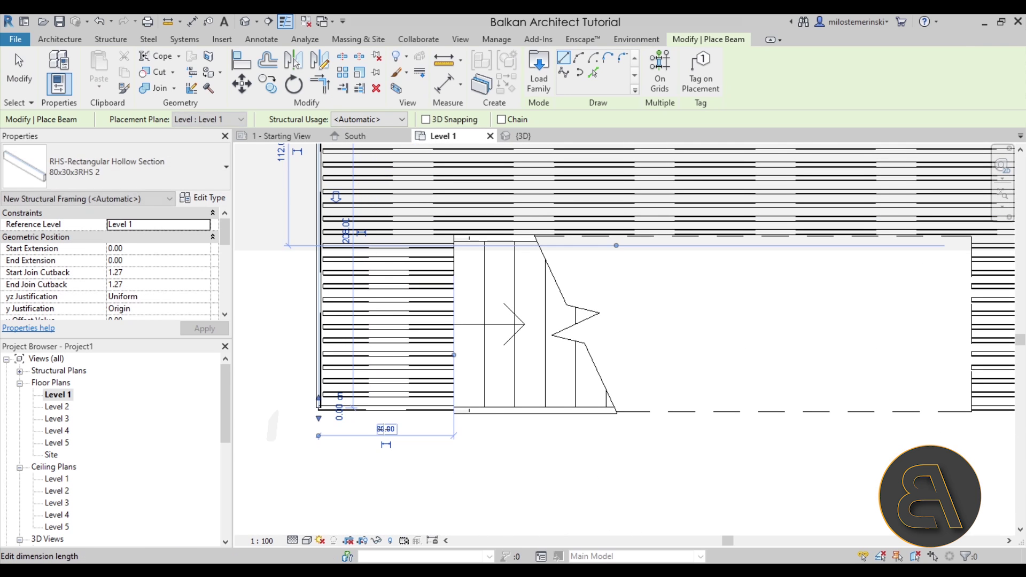
pyautogui.press('Escape')
pyautogui.press('Escape')
# Select the new edge beam and extend its front end flush with the outermost joist
pyautogui.scroll(3, 313, 416)
pyautogui.click(329, 399)
pyautogui.scroll(3, 332, 411)
pyautogui.moveTo(326, 406); pyautogui.dragTo(325, 407)
pyautogui.scroll(-2, 353, 427)
# Extend the wall end of the same edge beam flush with the outermost joist and deselect it
pyautogui.moveTo(366, 481); pyautogui.dragTo(406, 556, button='middle')
pyautogui.moveTo(414, 185); pyautogui.dragTo(427, 457, button='middle')
pyautogui.middleClick(360, 134)
pyautogui.moveTo(364, 217); pyautogui.dragTo(376, 402, button='middle')
pyautogui.scroll(-2, 374, 402)
pyautogui.scroll(2, 405, 309)
pyautogui.click(406, 309)
pyautogui.scroll(2, 421, 270)
pyautogui.moveTo(421, 271); pyautogui.dragTo(422, 258)
pyautogui.scroll(-6, 367, 276)
pyautogui.moveTo(473, 322); pyautogui.dragTo(421, 298, button='middle')
pyautogui.click(402, 179)
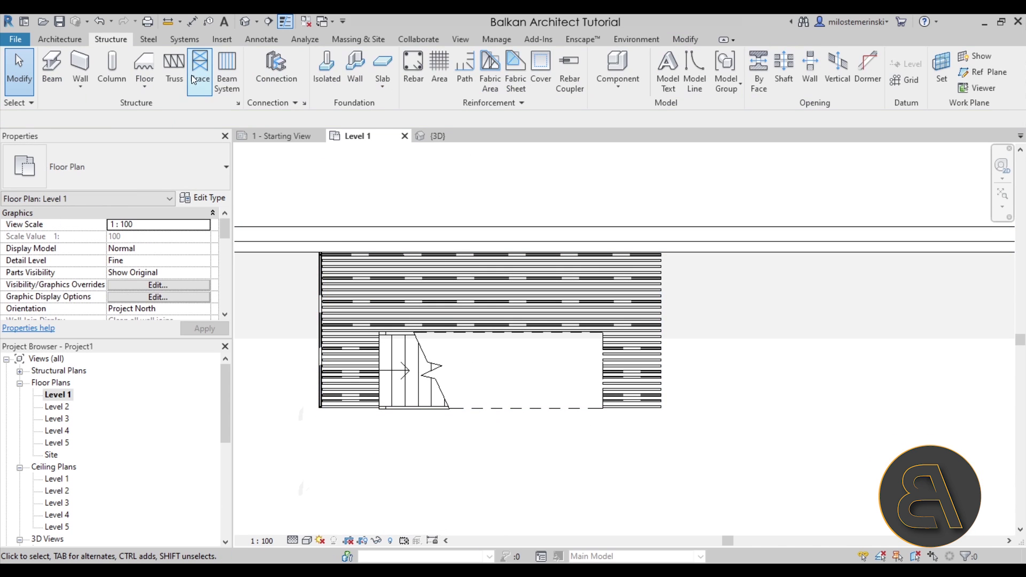
# Place 80x30x3RHS 2 beams along the two short inner edges of the stair opening
pyautogui.press('b')
pyautogui.press('m')
pyautogui.scroll(3, 431, 408)
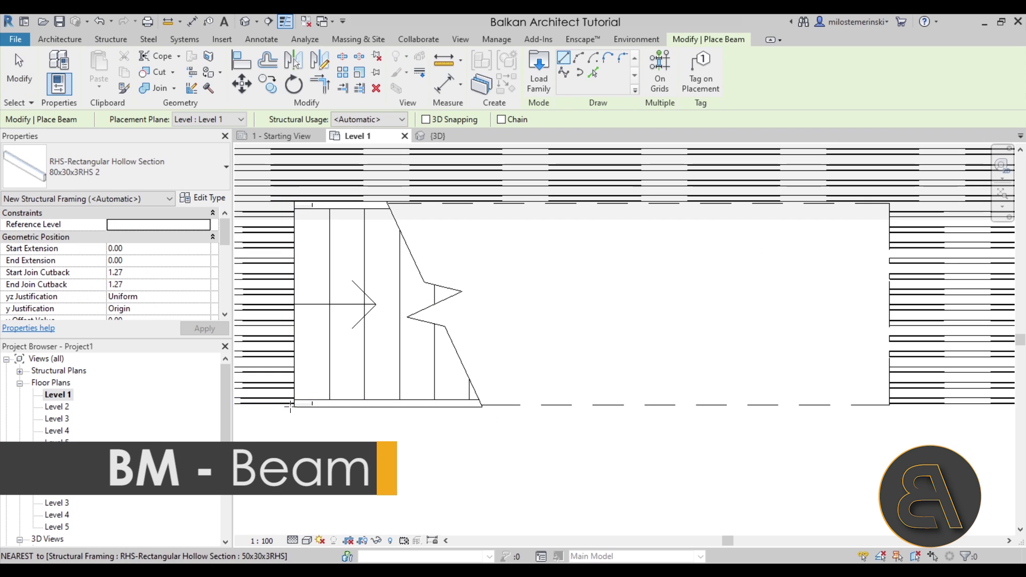
pyautogui.click(295, 399)
pyautogui.click(295, 207)
pyautogui.moveTo(646, 305); pyautogui.dragTo(290, 303, button='middle')
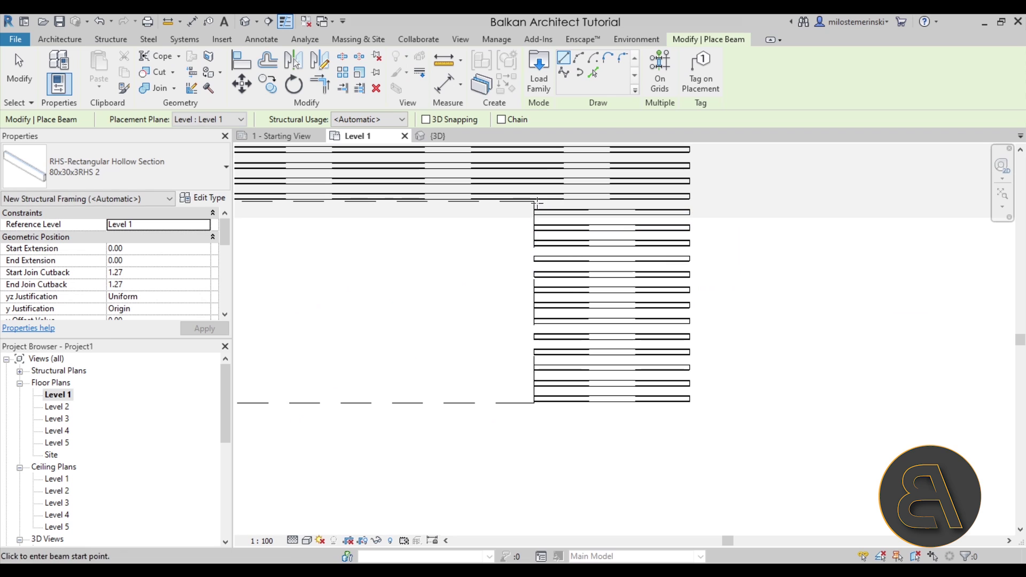
pyautogui.click(534, 398)
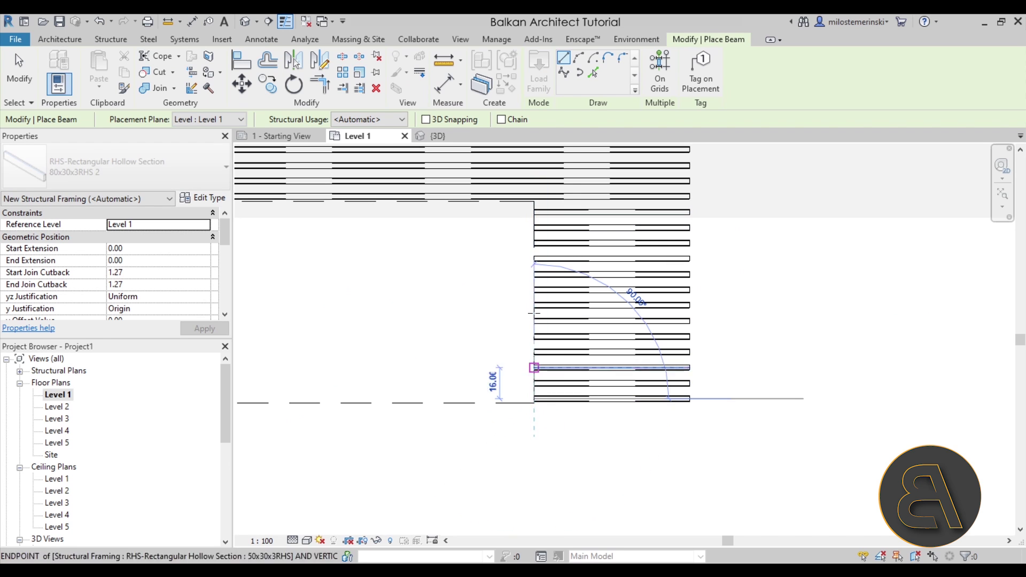
pyautogui.click(535, 203)
# Place an 80x30x3RHS 2 beam along the platform's outer edge opposite the stair foot, from the front to the wall
pyautogui.click(690, 398)
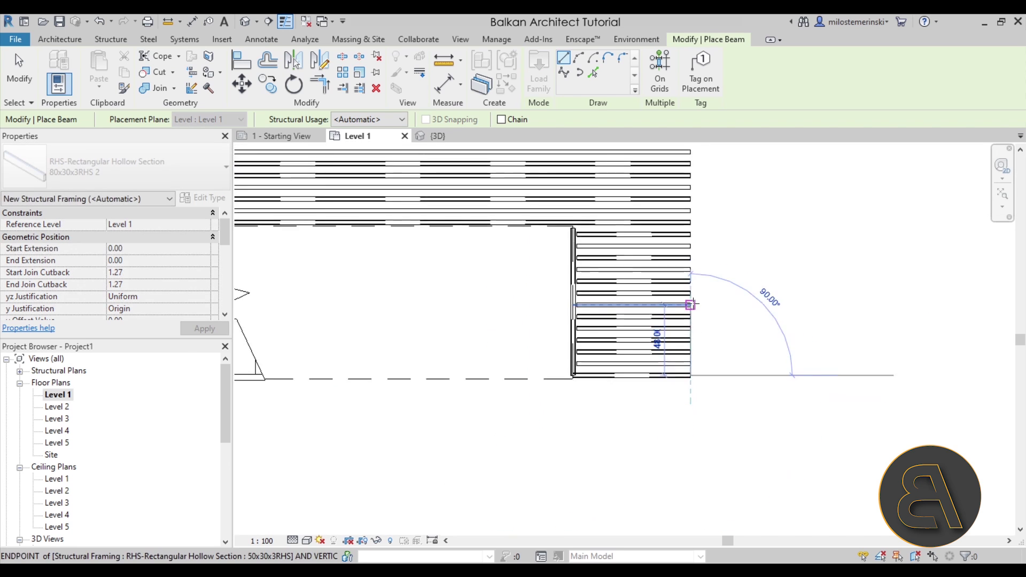
pyautogui.moveTo(689, 190); pyautogui.dragTo(614, 335, button='middle')
pyautogui.click(613, 281)
pyautogui.press('Escape')
pyautogui.press('Escape')
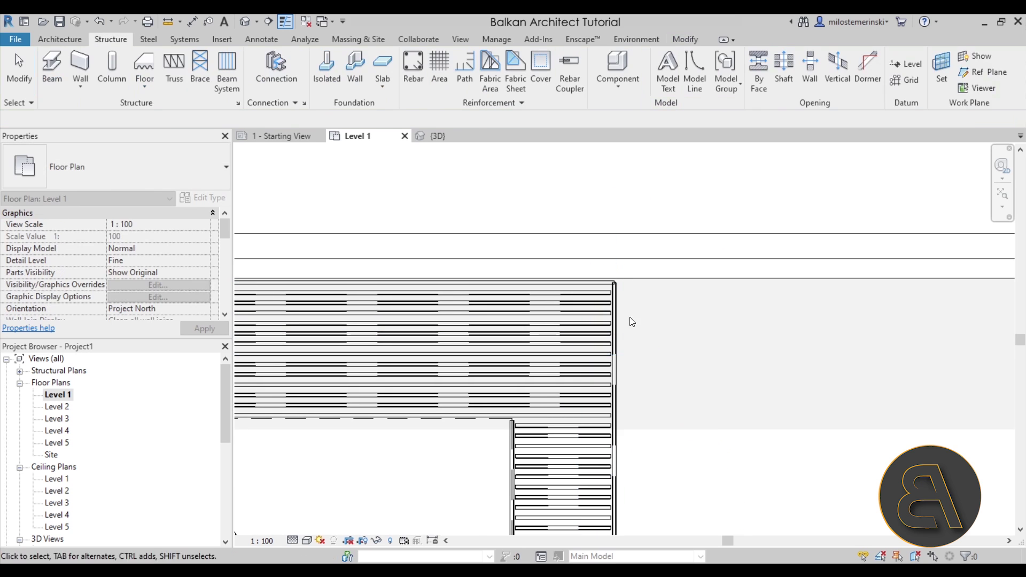
# Extend both ends of the outer edge beam opposite the stair foot flush with the outermost joists
pyautogui.scroll(3, 617, 316)
pyautogui.click(613, 312)
pyautogui.scroll(3, 607, 265)
pyautogui.moveTo(605, 246); pyautogui.dragTo(607, 239)
pyautogui.scroll(-5, 625, 313)
pyautogui.scroll(7, 556, 314)
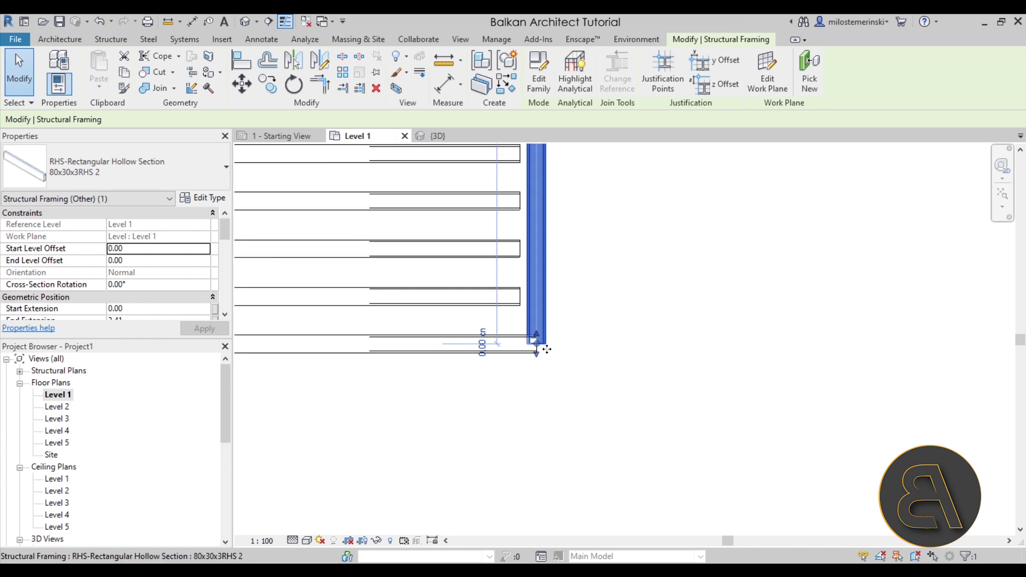
pyautogui.moveTo(531, 358); pyautogui.dragTo(512, 391)
# Adjust the ends of the opening's inner edge beam opposite the stair foot to meet the neighbouring joists
pyautogui.scroll(-4, 513, 406)
pyautogui.scroll(4, 518, 369)
pyautogui.scroll(-3, 513, 396)
pyautogui.moveTo(515, 178); pyautogui.dragTo(520, 318, button='middle')
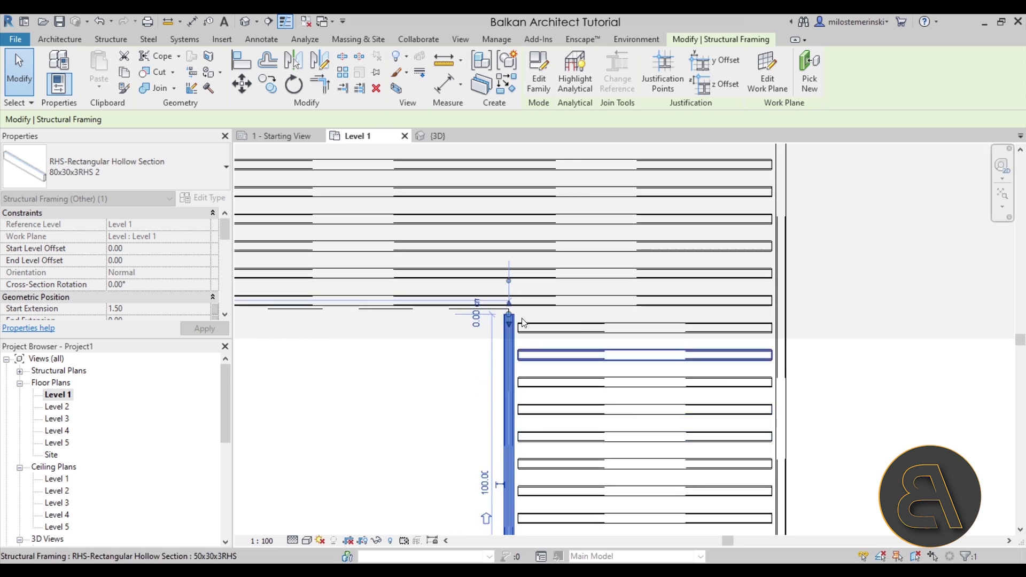
pyautogui.scroll(2, 521, 305)
pyautogui.moveTo(501, 312); pyautogui.dragTo(500, 306)
pyautogui.scroll(-3, 500, 307)
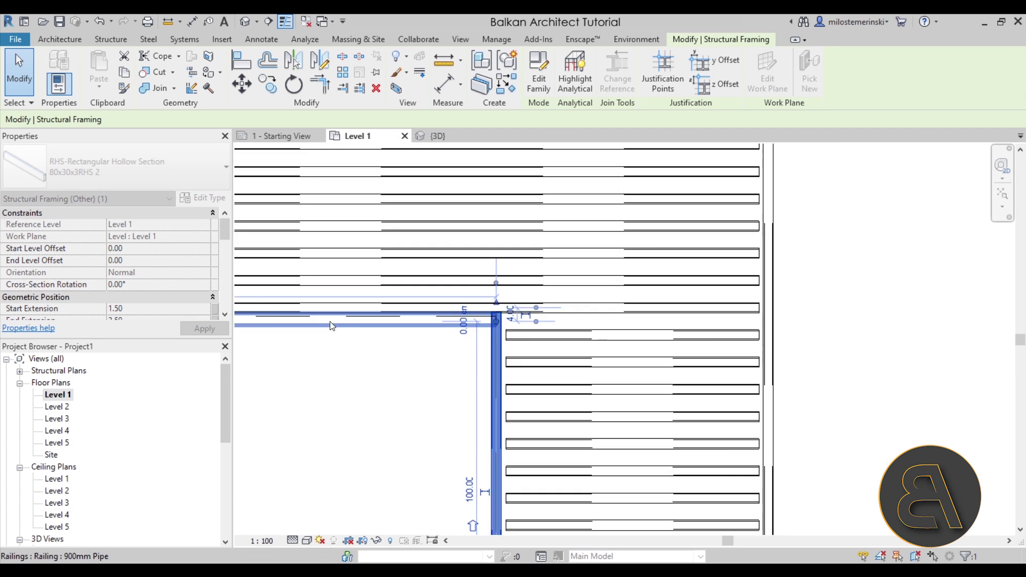
# Extend both ends of the inner edge beam at the stair foot flush with the adjacent joists and deselect it
pyautogui.moveTo(332, 326); pyautogui.dragTo(744, 306, button='middle')
pyautogui.moveTo(442, 330); pyautogui.dragTo(841, 324, button='middle')
pyautogui.scroll(3, 398, 305)
pyautogui.click(391, 305)
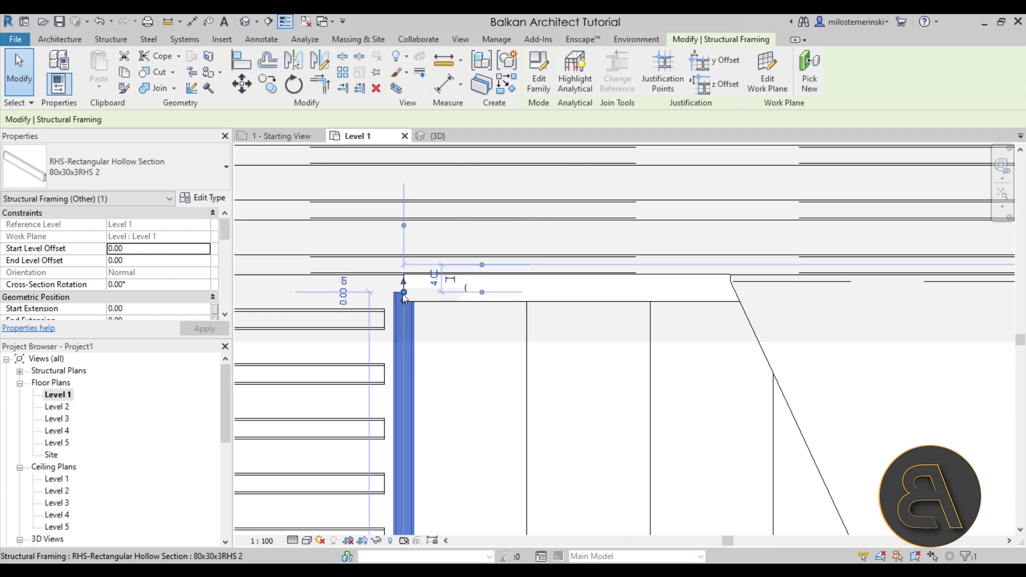
pyautogui.moveTo(403, 283); pyautogui.dragTo(404, 274)
pyautogui.scroll(-2, 481, 389)
pyautogui.moveTo(481, 389); pyautogui.dragTo(485, 187, button='middle')
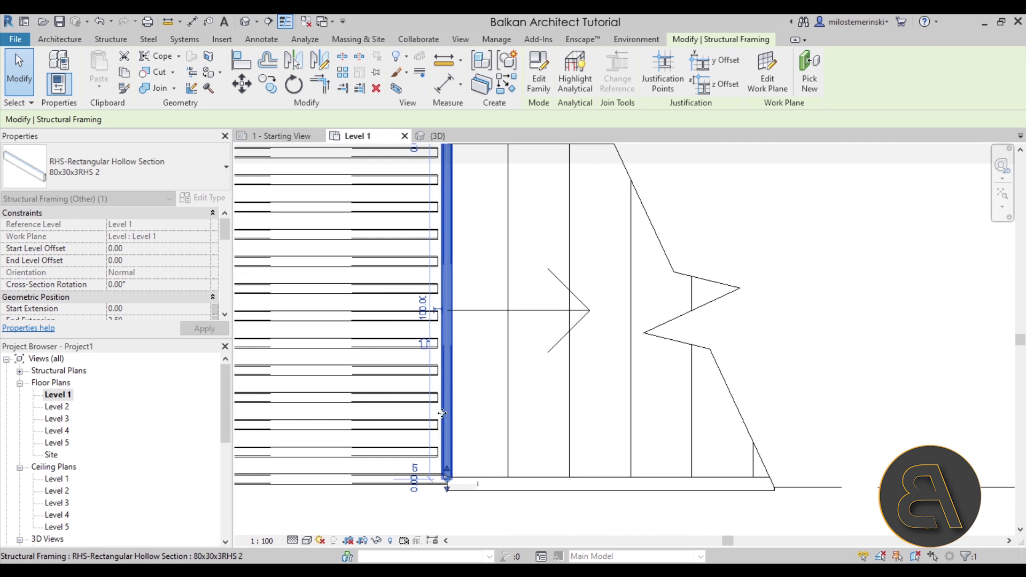
pyautogui.scroll(2, 445, 472)
pyautogui.moveTo(470, 519); pyautogui.dragTo(465, 375, button='middle')
pyautogui.scroll(2, 455, 354)
pyautogui.moveTo(440, 344); pyautogui.dragTo(439, 351)
pyautogui.scroll(-5, 464, 436)
pyautogui.click(620, 466)
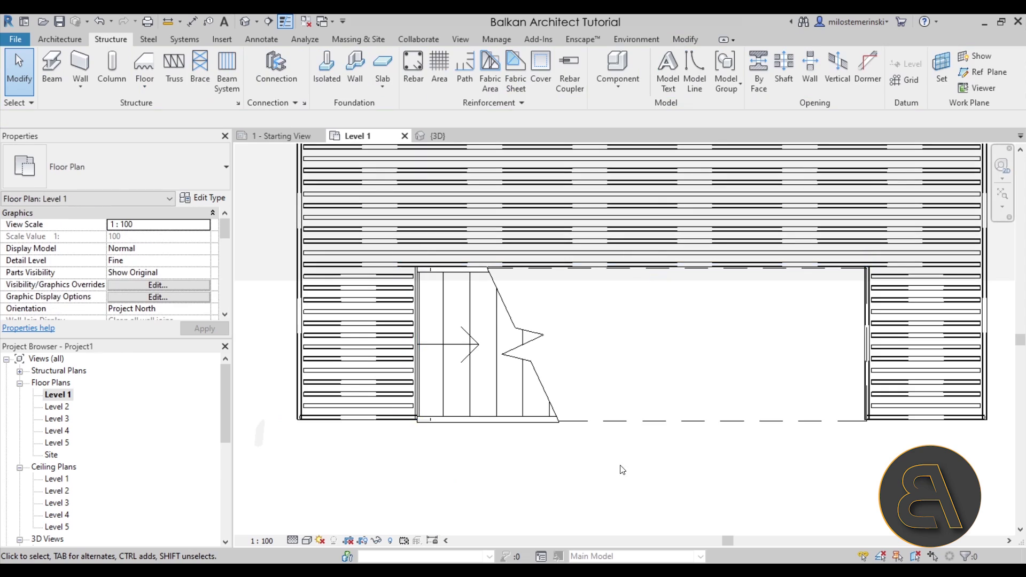
# Open the 3D view and examine the platform's edge beams around the stair
pyautogui.scroll(-2, 501, 364)
pyautogui.click(437, 136)
pyautogui.keyDown('shift'); pyautogui.moveTo(565, 321); pyautogui.dragTo(659, 406, button='middle'); pyautogui.keyUp('shift')
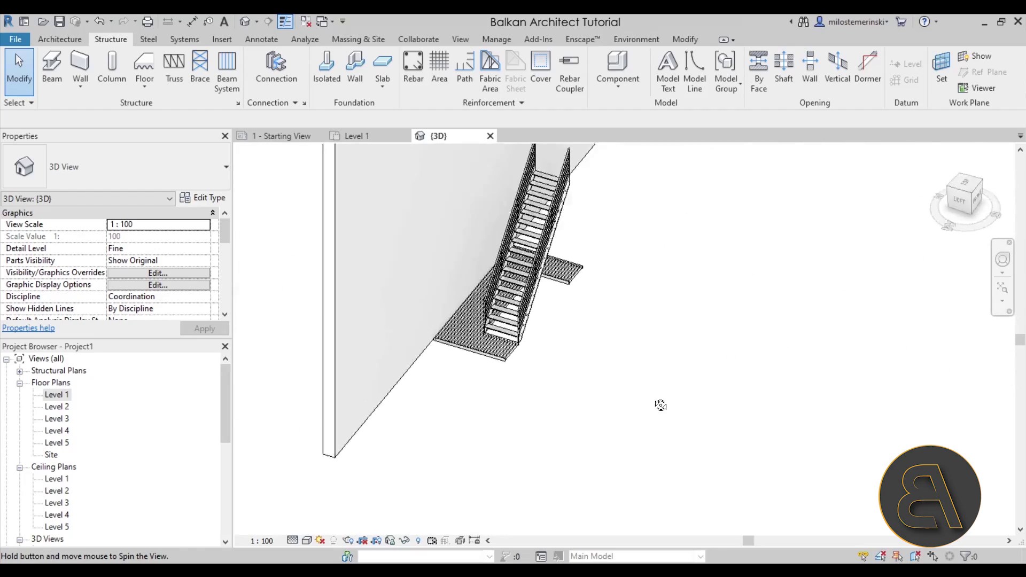
pyautogui.keyDown('shift'); pyautogui.moveTo(512, 410); pyautogui.dragTo(490, 348, button='middle'); pyautogui.keyUp('shift')
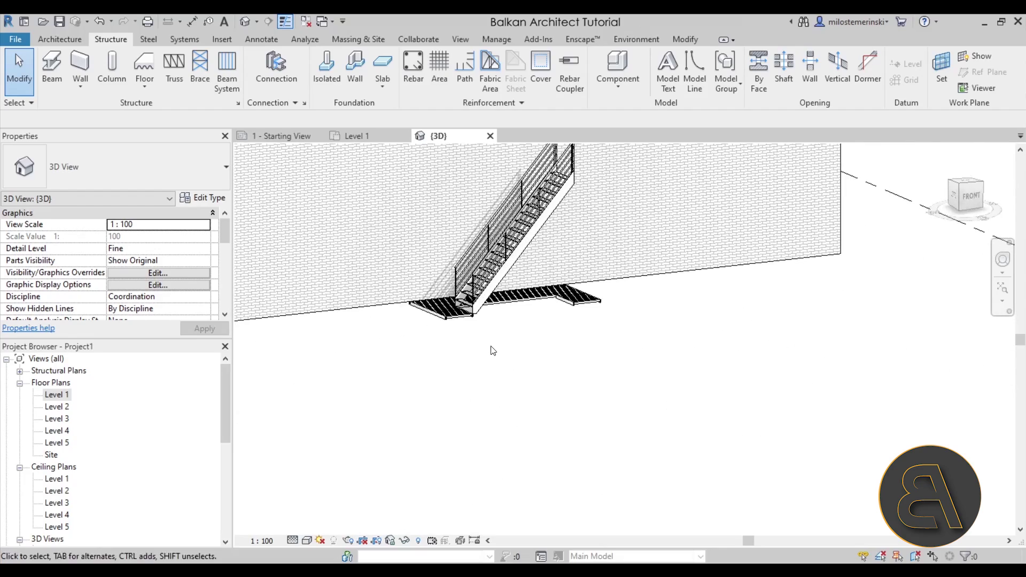
pyautogui.click(331, 239)
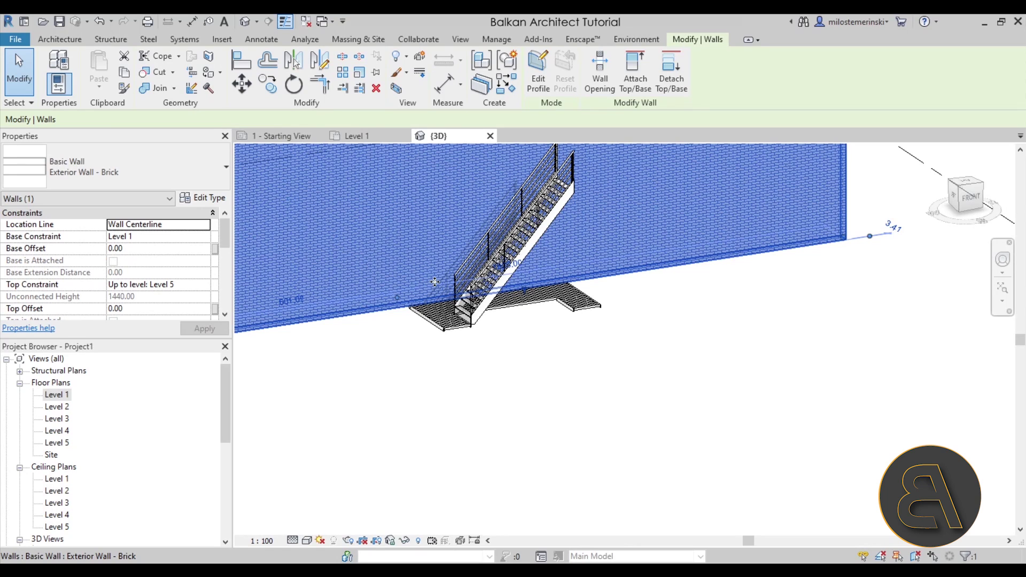
pyautogui.click(492, 476)
pyautogui.keyDown('shift'); pyautogui.moveTo(493, 477); pyautogui.dragTo(542, 396, button='middle'); pyautogui.keyUp('shift')
pyautogui.moveTo(383, 288); pyautogui.dragTo(710, 458)
pyautogui.scroll(3, 584, 370)
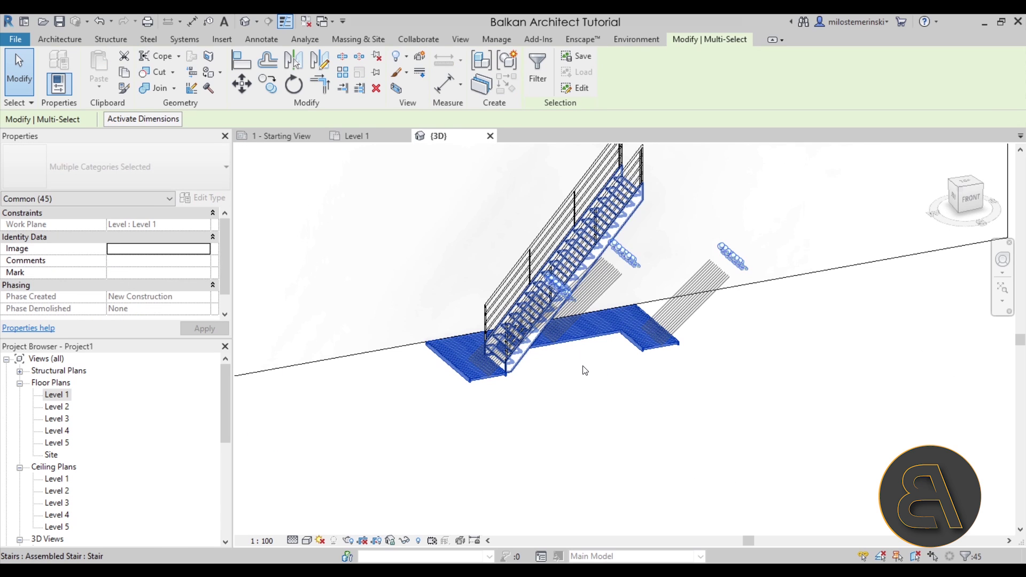
pyautogui.keyDown('shift'); pyautogui.moveTo(591, 350); pyautogui.dragTo(589, 405, button='middle'); pyautogui.keyUp('shift')
pyautogui.click(586, 403)
# Select the beam system from below in 3D and add the two 80x30x3RHS 2 edge beams on the stair-foot side
pyautogui.keyDown('shift'); pyautogui.moveTo(570, 440); pyautogui.dragTo(433, 344, button='middle'); pyautogui.keyUp('shift')
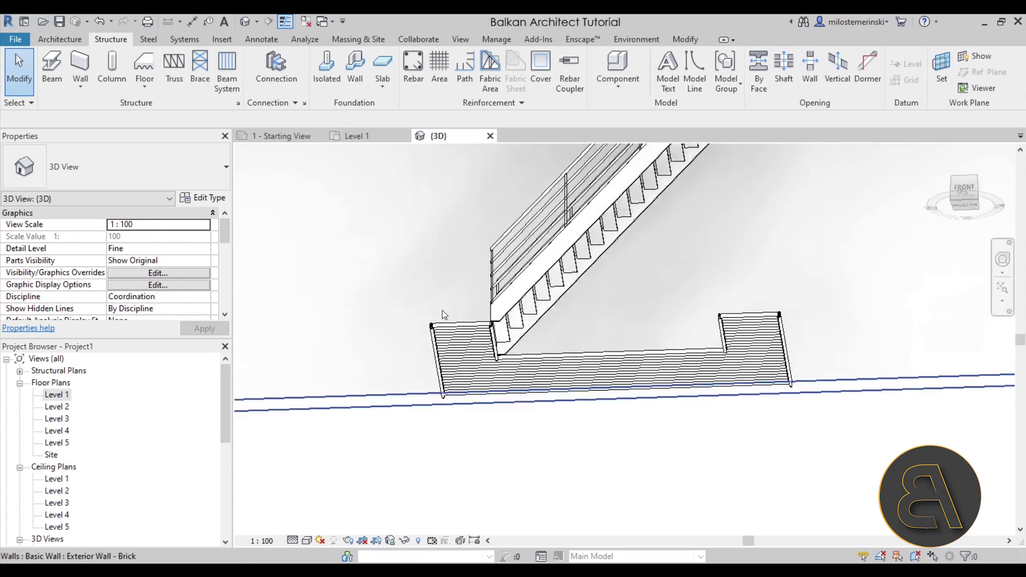
pyautogui.scroll(4, 441, 310)
pyautogui.click(453, 331)
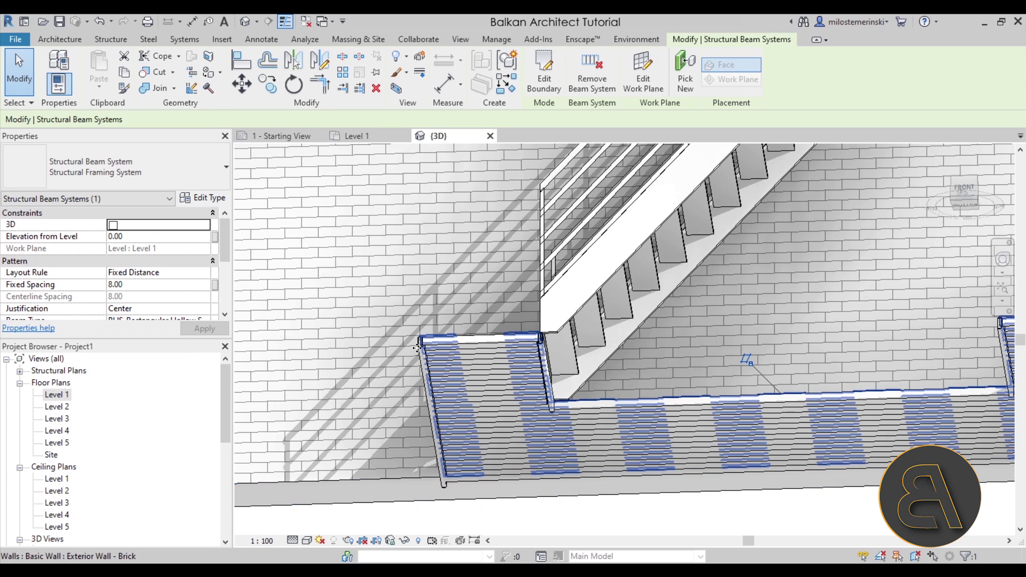
pyautogui.scroll(6, 417, 348)
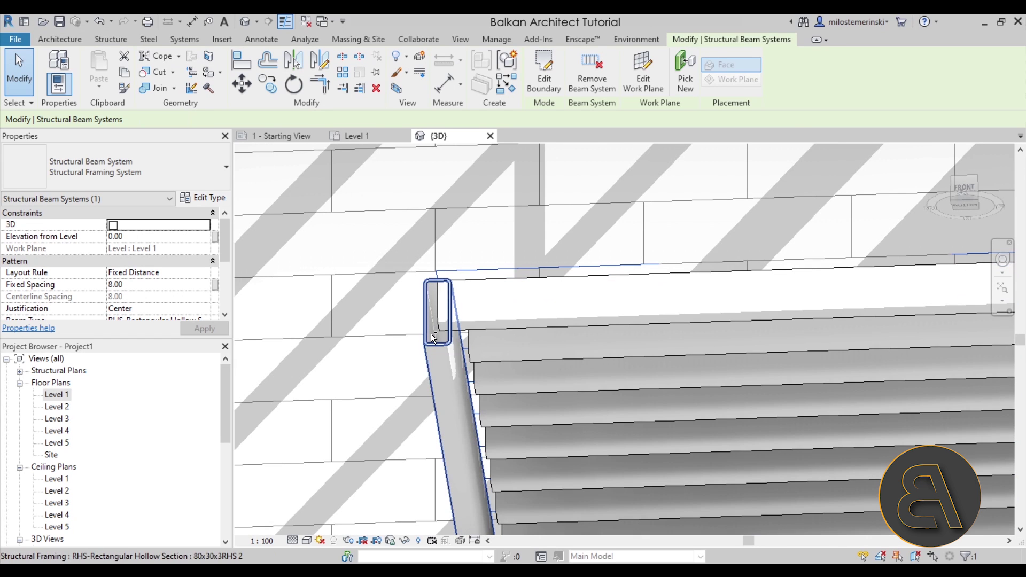
pyautogui.keyDown('ctrl'); pyautogui.click(431, 334); pyautogui.keyUp('ctrl')
pyautogui.keyDown('shift'); pyautogui.moveTo(431, 334); pyautogui.dragTo(398, 323, button='middle'); pyautogui.keyUp('shift')
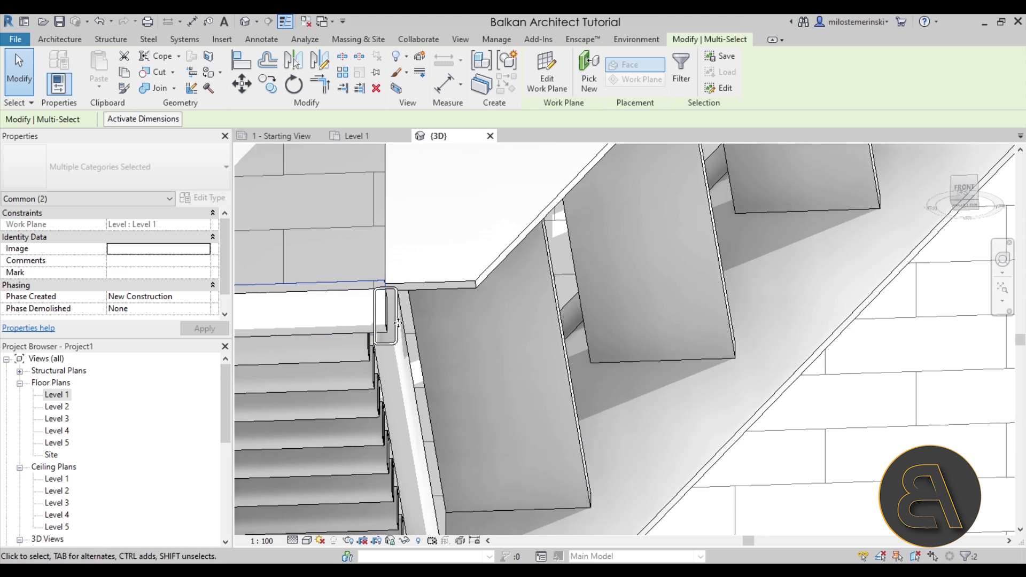
pyautogui.keyDown('ctrl'); pyautogui.click(399, 323); pyautogui.keyUp('ctrl')
pyautogui.keyDown('shift'); pyautogui.moveTo(355, 249); pyautogui.dragTo(782, 243, button='middle'); pyautogui.keyUp('shift')
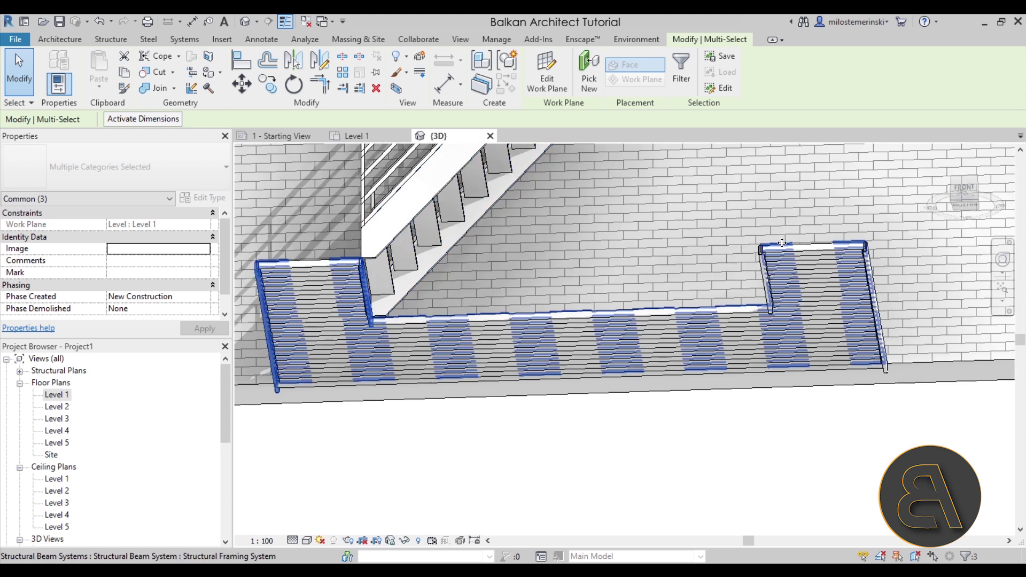
# Add the two edge beams on the opposite arm of the platform to the selection
pyautogui.scroll(5, 782, 243)
pyautogui.keyDown('ctrl'); pyautogui.click(679, 277); pyautogui.keyUp('ctrl')
pyautogui.keyDown('shift'); pyautogui.moveTo(679, 277); pyautogui.dragTo(402, 298, button='middle'); pyautogui.keyUp('shift')
pyautogui.scroll(-1, 403, 296)
pyautogui.scroll(5, 704, 290)
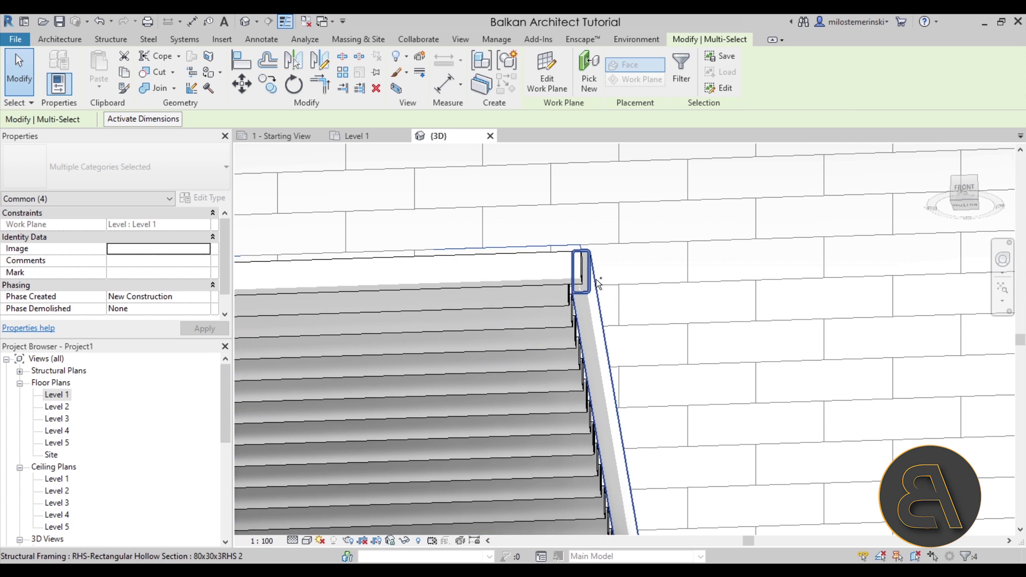
pyautogui.keyDown('ctrl'); pyautogui.click(595, 279); pyautogui.keyUp('ctrl')
# Copy the selected beam system and edge beams and paste them aligned to Levels 2, 3, 4 and 5
pyautogui.scroll(-6, 680, 289)
pyautogui.keyDown('shift'); pyautogui.moveTo(430, 287); pyautogui.dragTo(490, 489, button='middle'); pyautogui.keyUp('shift')
pyautogui.scroll(-3, 479, 425)
pyautogui.scroll(-3, 513, 452)
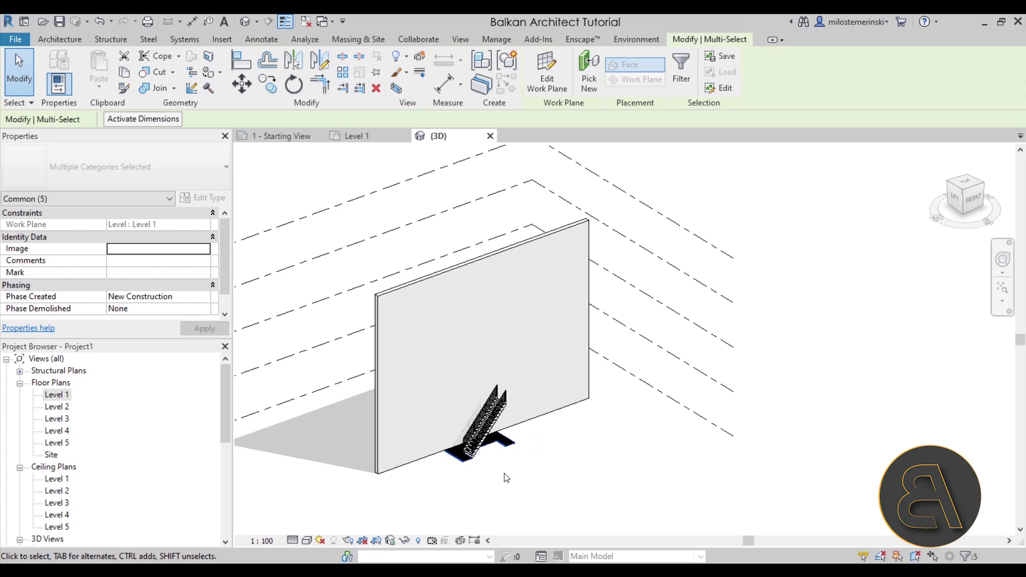
pyautogui.click(123, 75)
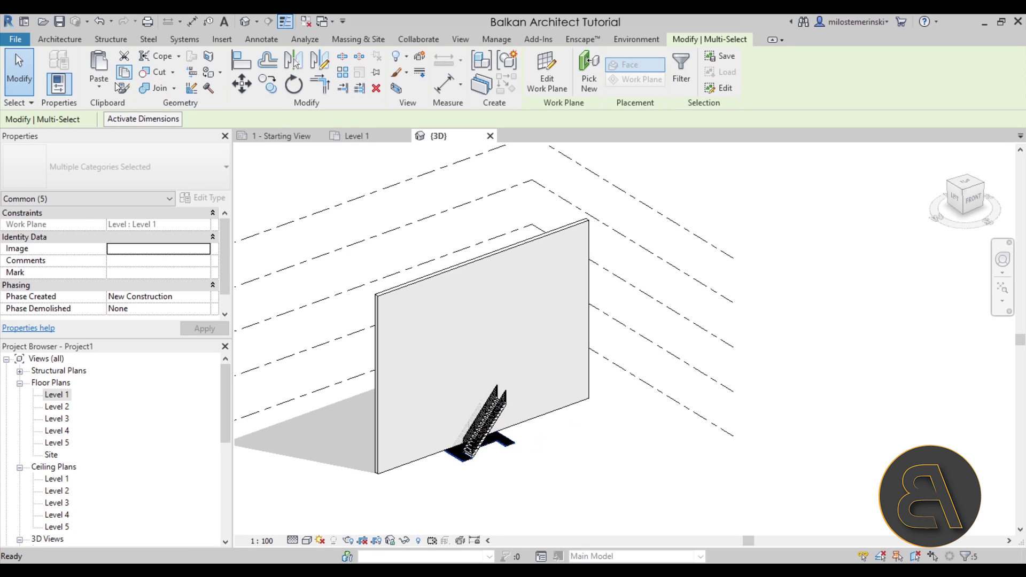
pyautogui.click(88, 93)
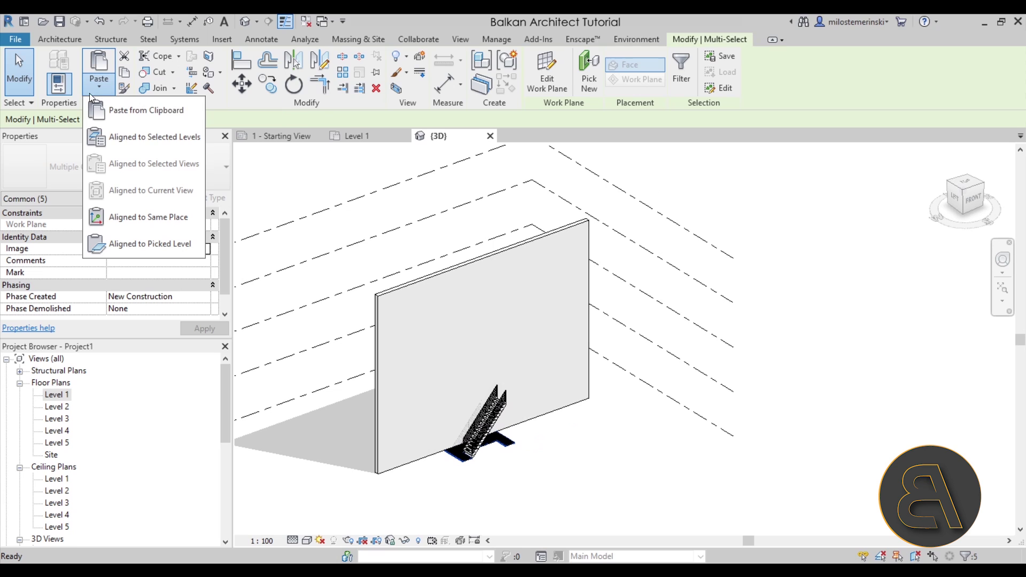
pyautogui.click(123, 138)
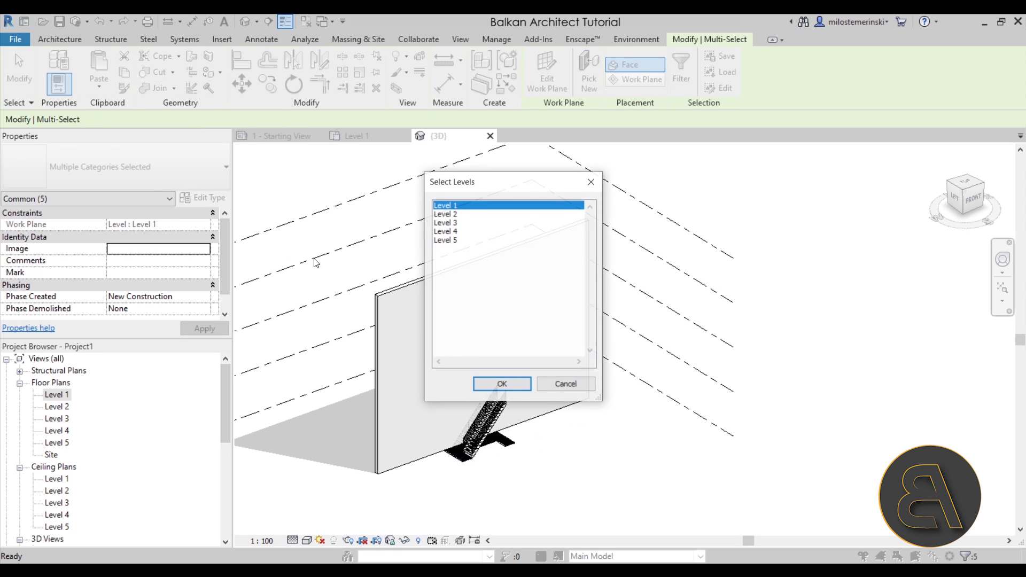
pyautogui.click(450, 215)
pyautogui.keyDown('shift'); pyautogui.click(452, 241); pyautogui.keyUp('shift')
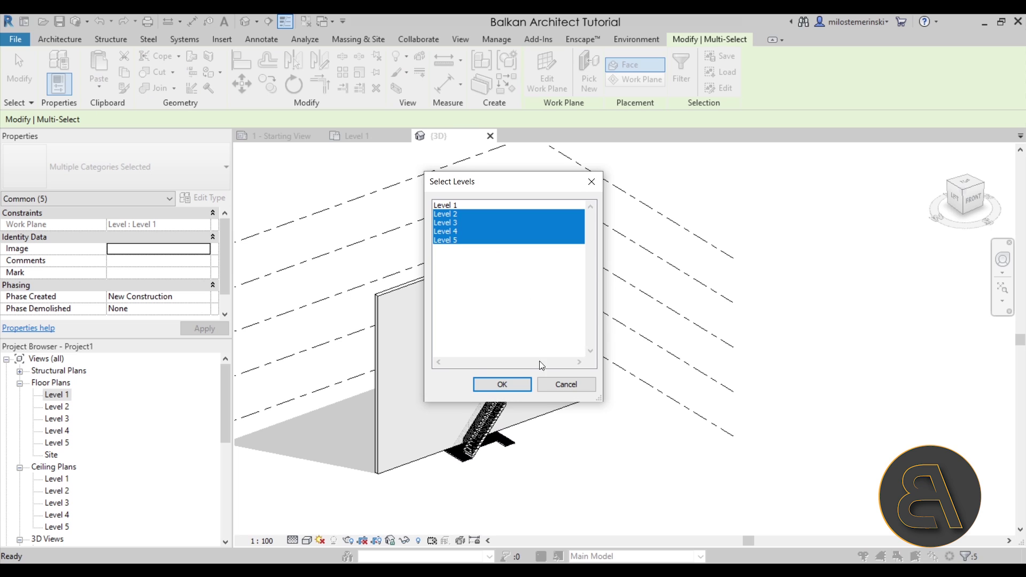
pyautogui.click(502, 386)
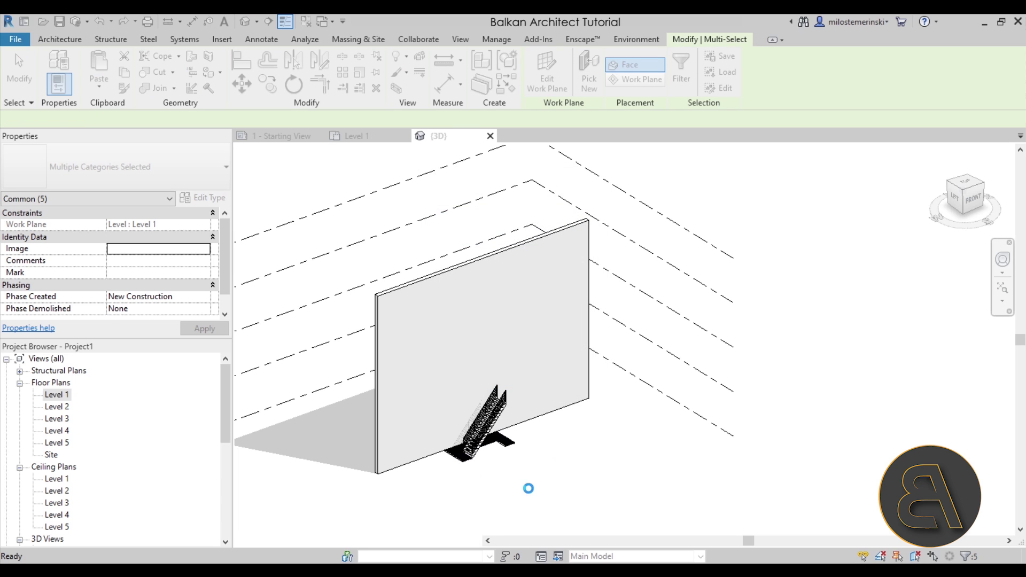
pyautogui.click(583, 482)
# Select the topmost platform copy at Level 5 from the front and delete it
pyautogui.keyDown('shift'); pyautogui.moveTo(571, 413); pyautogui.dragTo(461, 237, button='middle'); pyautogui.keyUp('shift')
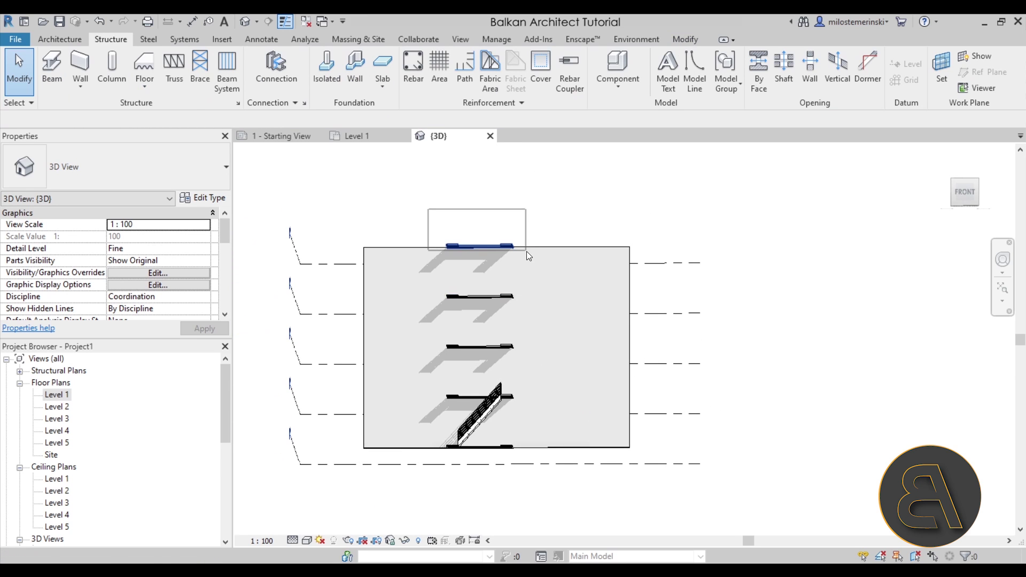
pyautogui.moveTo(527, 251); pyautogui.dragTo(528, 252)
pyautogui.press('Delete')
# Make the fire escape stair multistory by connecting it to Levels 3 and 4
pyautogui.keyDown('shift'); pyautogui.moveTo(540, 265); pyautogui.dragTo(507, 385, button='middle'); pyautogui.keyUp('shift')
pyautogui.click(486, 431)
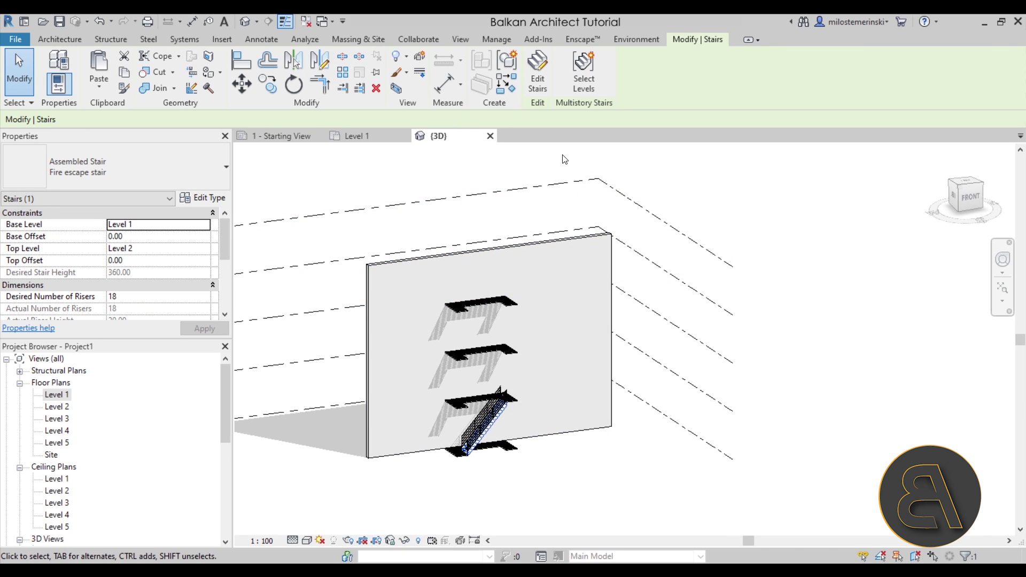
pyautogui.click(582, 85)
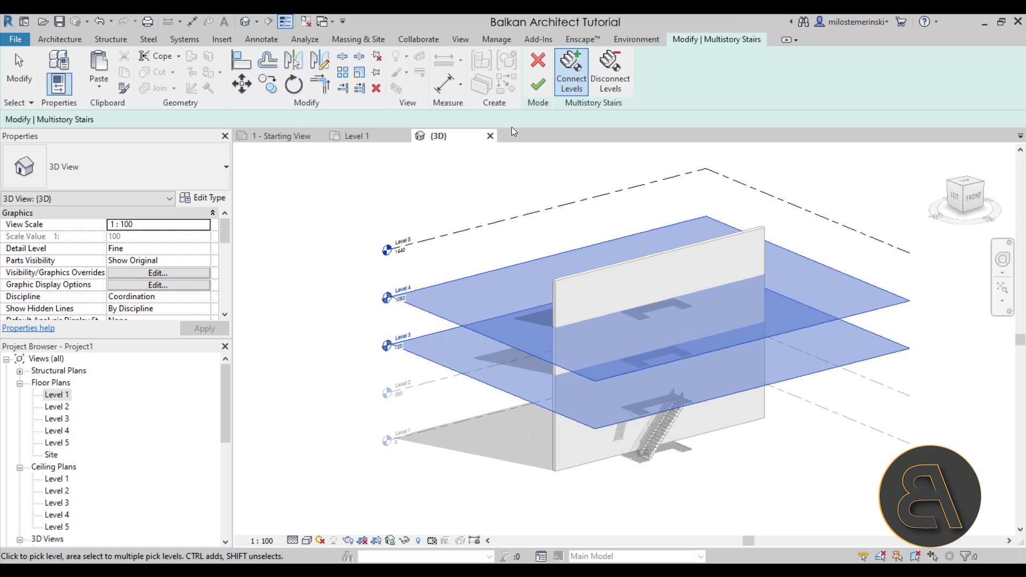
pyautogui.click(537, 85)
# Delete the ground-level platform's beam system and its outer edge beam beside the stair foot
pyautogui.scroll(3, 652, 363)
pyautogui.scroll(1, 652, 363)
pyautogui.scroll(-1, 781, 391)
pyautogui.keyDown('shift'); pyautogui.moveTo(781, 392); pyautogui.dragTo(772, 426, button='middle'); pyautogui.keyUp('shift')
pyautogui.scroll(-1, 657, 341)
pyautogui.moveTo(656, 341); pyautogui.dragTo(446, 210, button='middle')
pyautogui.click(618, 421)
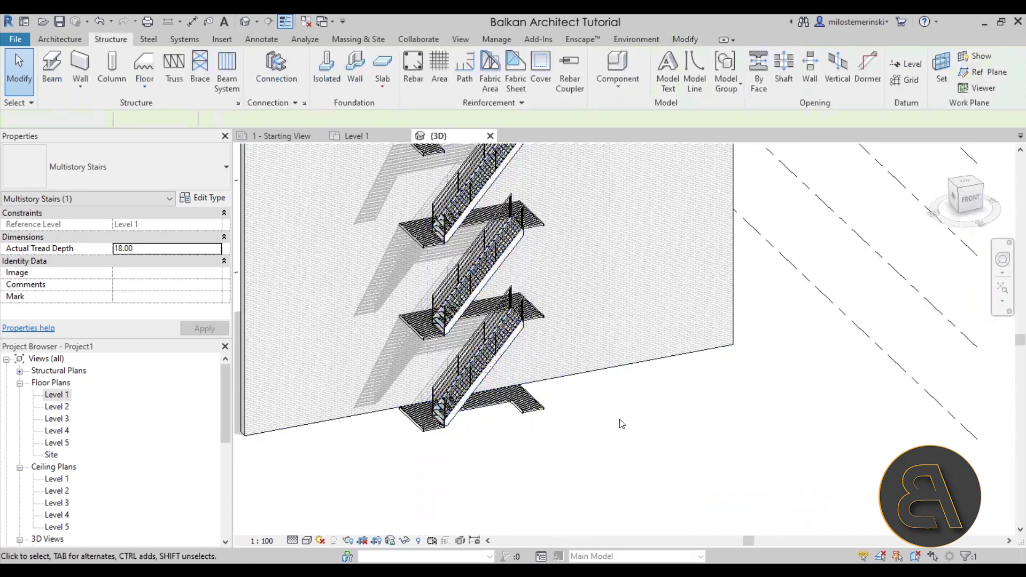
pyautogui.click(433, 434)
pyautogui.press('Delete')
pyautogui.scroll(3, 464, 454)
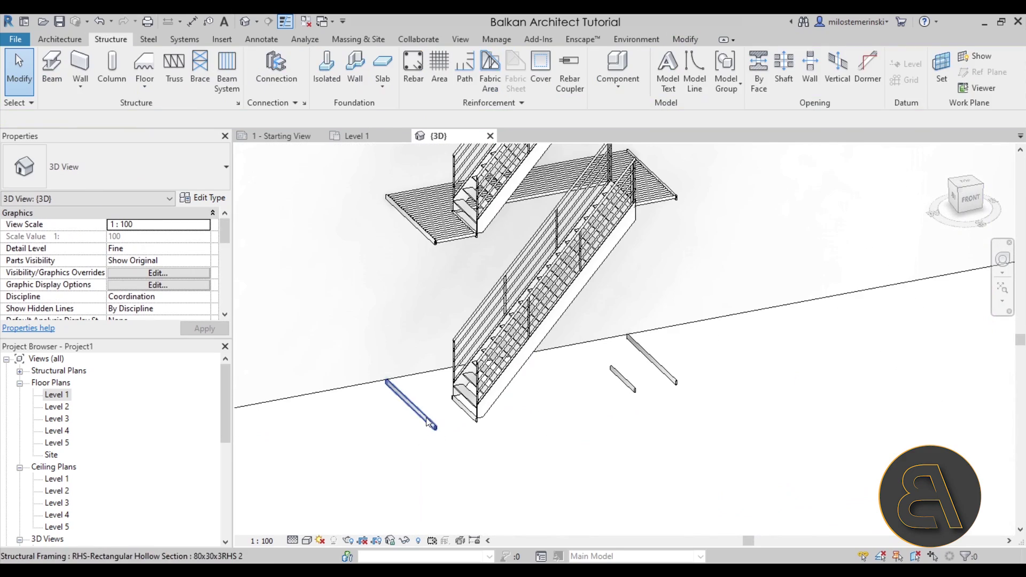
pyautogui.click(477, 422)
pyautogui.press('Delete')
# Delete the two remaining ground-level edge beams on the platform arm away from the stair foot
pyautogui.moveTo(720, 428); pyautogui.dragTo(592, 361)
pyautogui.click(688, 381)
pyautogui.click(672, 379)
pyautogui.press('Delete')
pyautogui.click(636, 390)
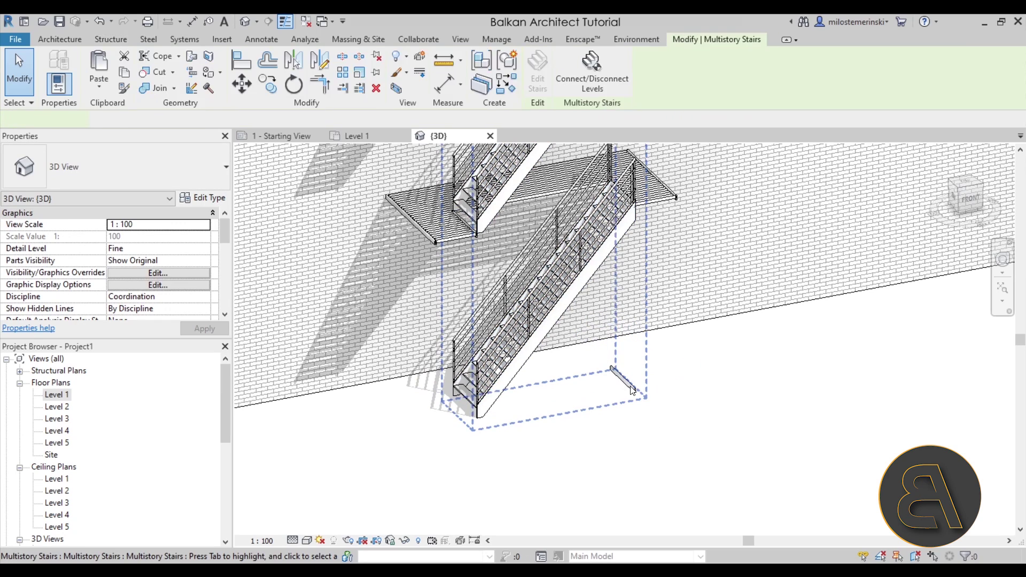
pyautogui.click(642, 393)
pyautogui.moveTo(595, 357); pyautogui.dragTo(669, 417)
pyautogui.press('Delete')
# Examine the stacked stairs and platforms along the brick wall in 3D
pyautogui.scroll(-4, 673, 425)
pyautogui.moveTo(672, 435); pyautogui.dragTo(685, 481, button='middle')
pyautogui.scroll(5, 595, 271)
pyautogui.moveTo(596, 271); pyautogui.dragTo(527, 253, button='middle')
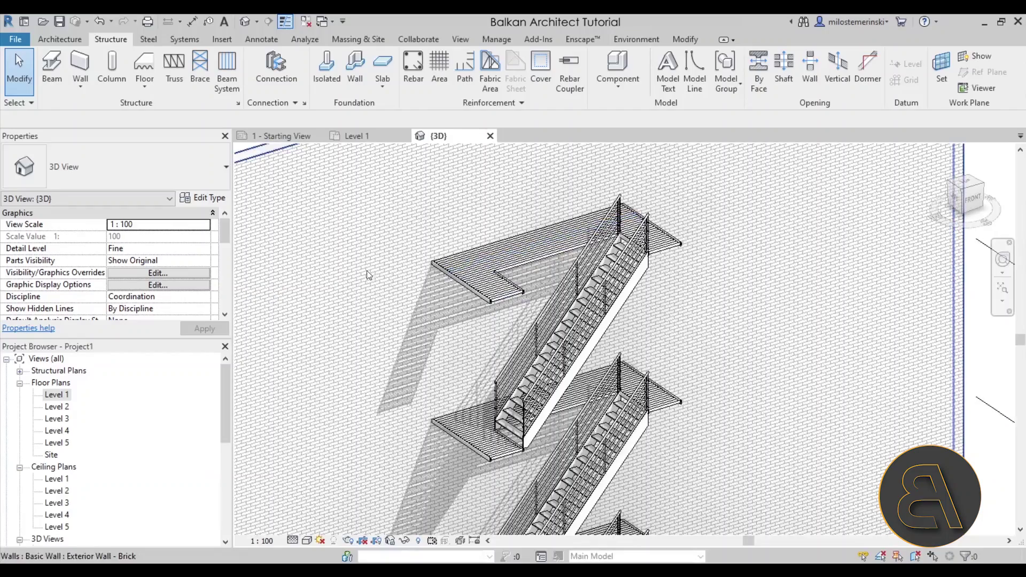
pyautogui.moveTo(517, 322); pyautogui.dragTo(497, 298, button='middle')
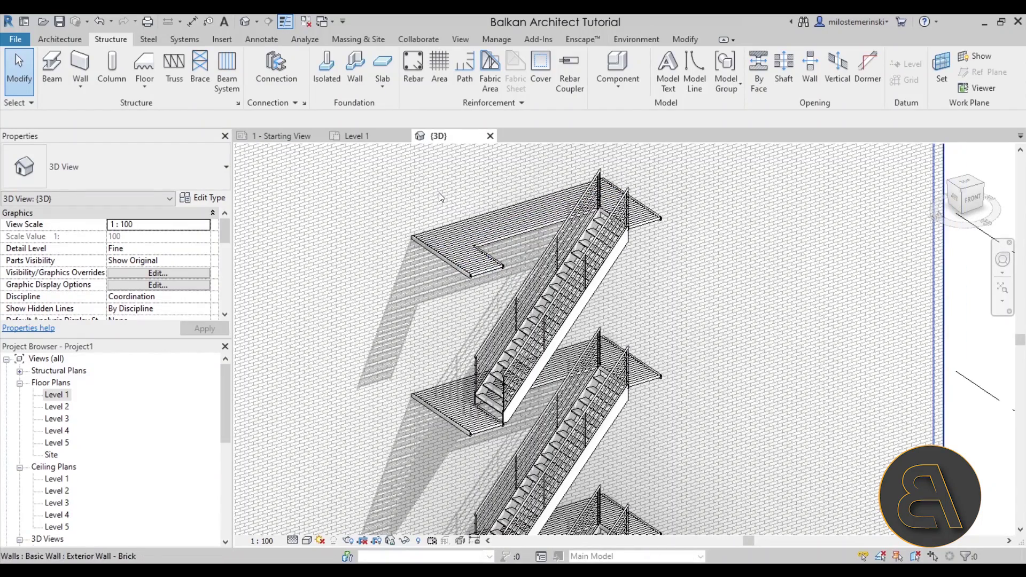
pyautogui.scroll(-3, 370, 169)
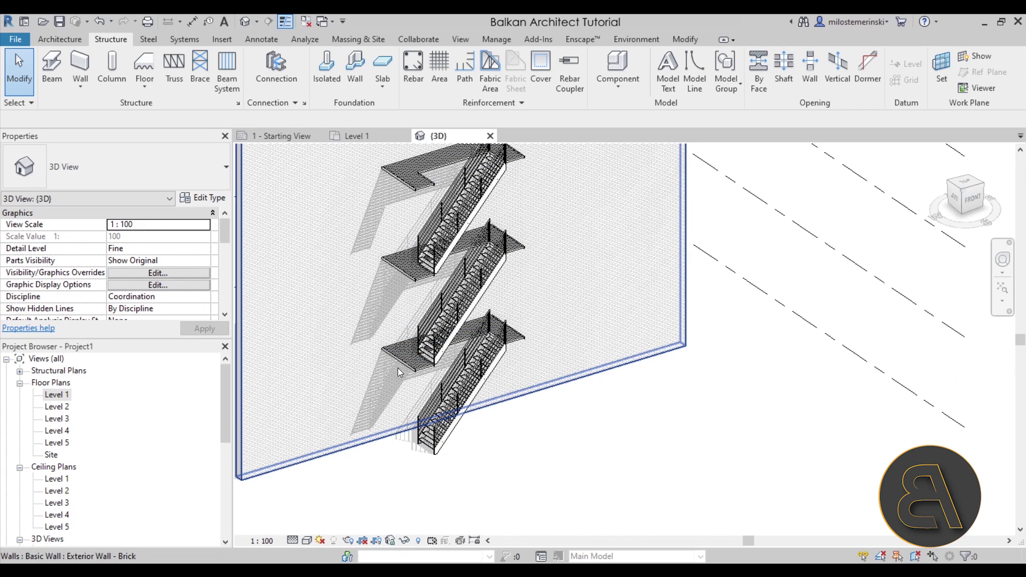
pyautogui.press('c')
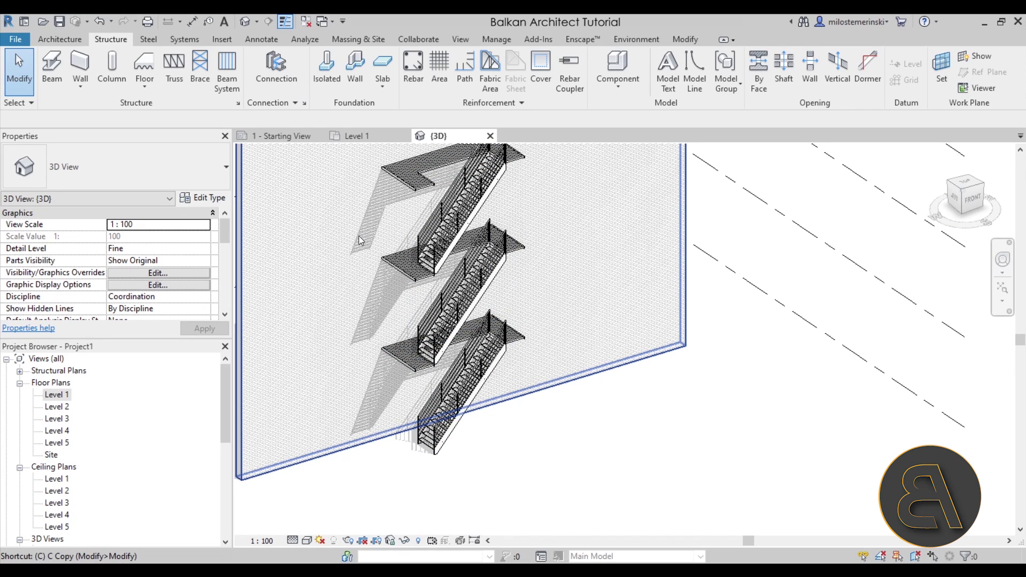
# Open the Level 2 floor plan and set its detail level to Fine
pyautogui.doubleClick(57, 407)
pyautogui.scroll(5, 631, 375)
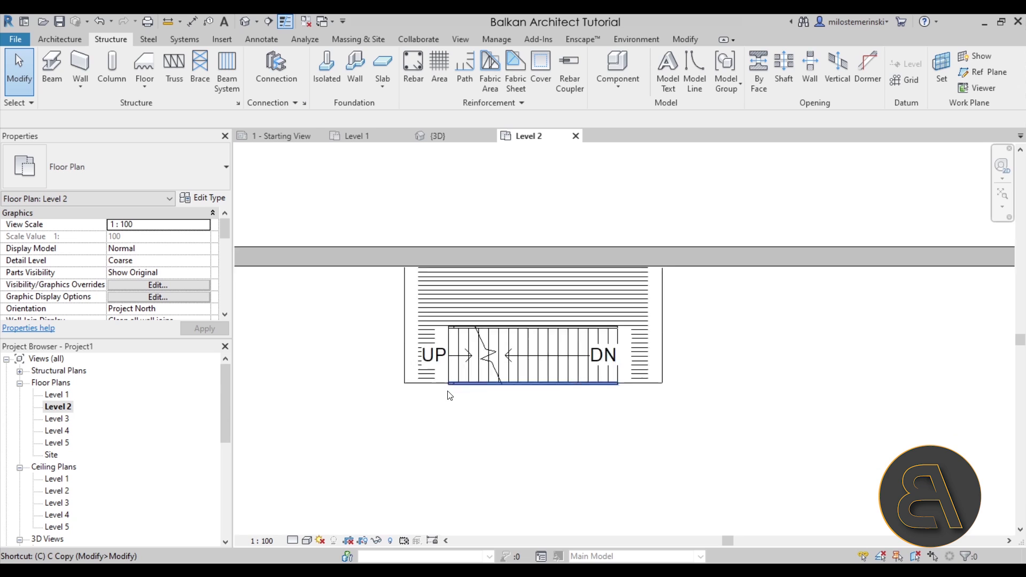
pyautogui.scroll(2, 454, 347)
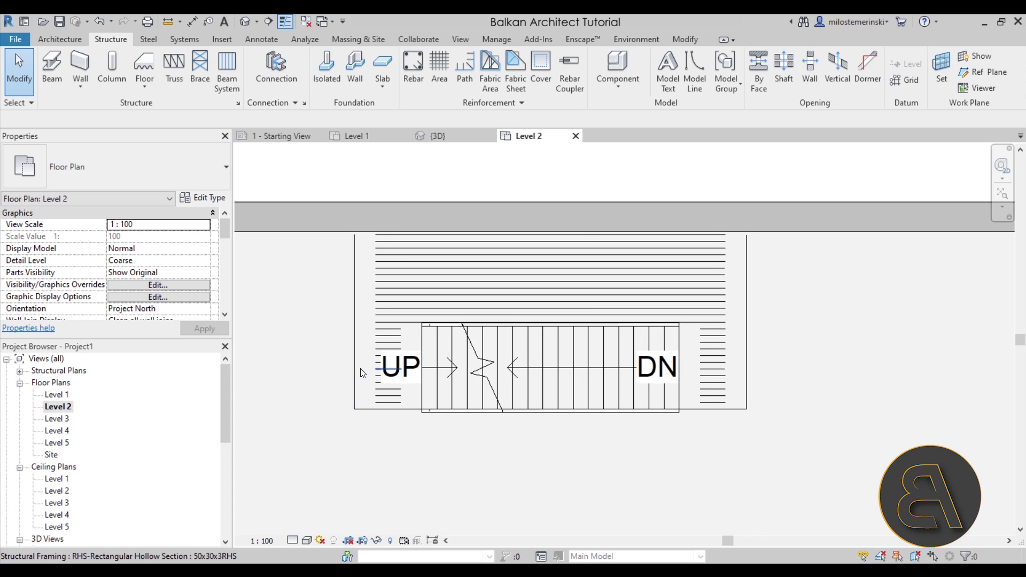
pyautogui.click(297, 538)
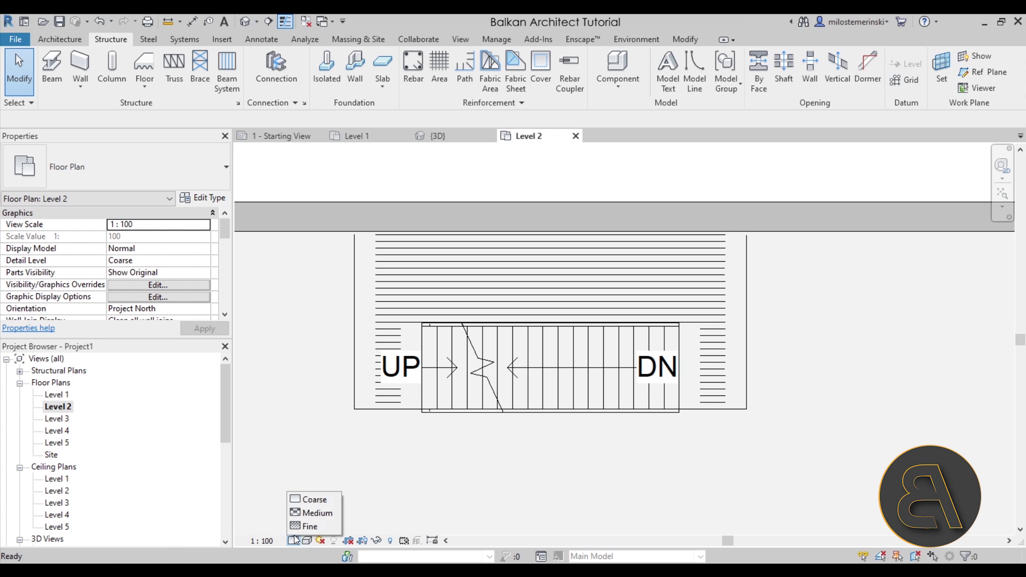
pyautogui.click(332, 527)
pyautogui.scroll(3, 369, 277)
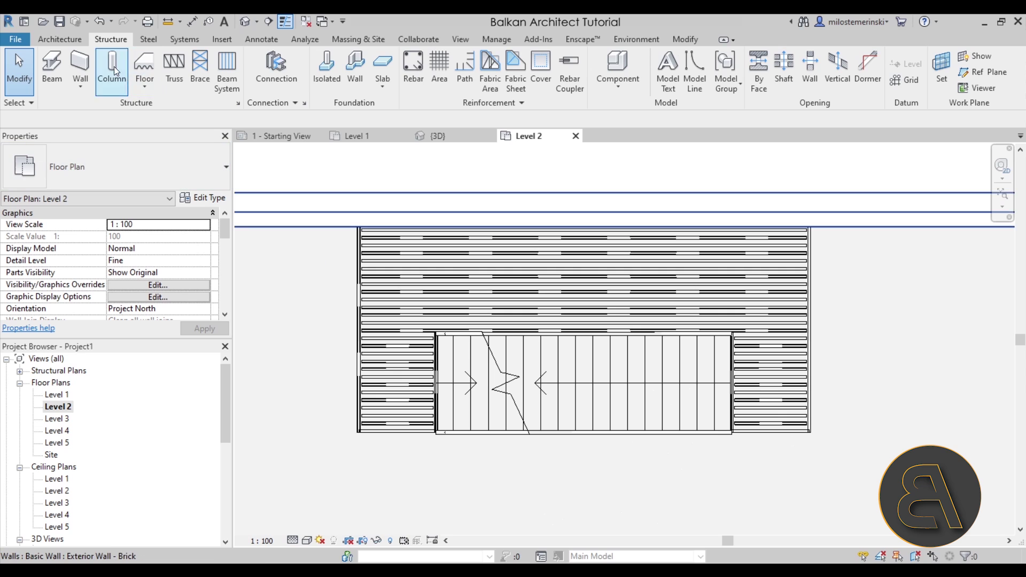
# Start a railing on Level 2 and sketch its path along the outer edge beam at the up-stair end, from the wall to the front corner
pyautogui.click(60, 40)
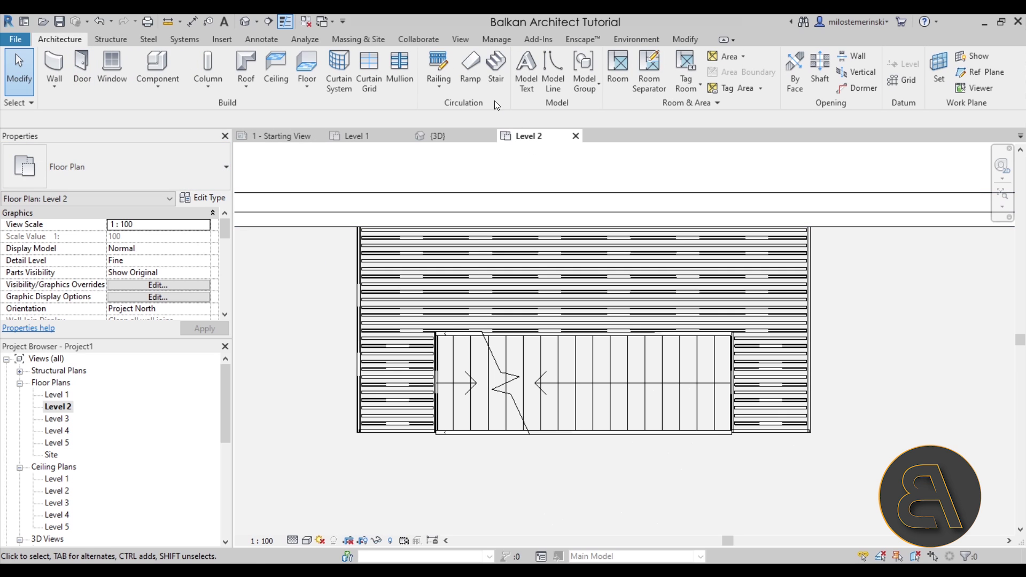
pyautogui.click(443, 72)
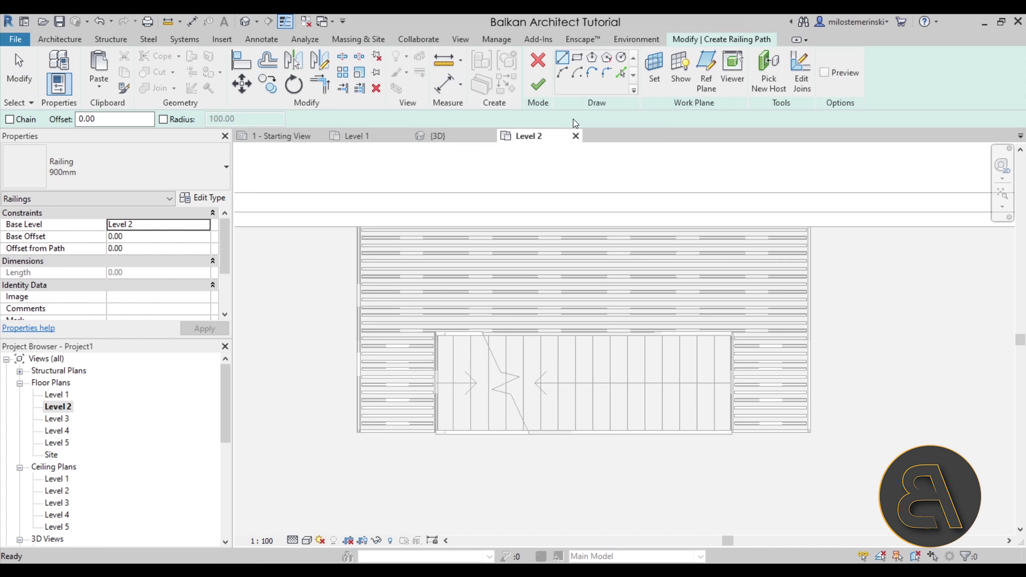
pyautogui.scroll(3, 362, 226)
pyautogui.click(348, 231)
pyautogui.scroll(-1, 387, 363)
pyautogui.moveTo(379, 340); pyautogui.dragTo(380, 81, button='middle')
pyautogui.scroll(4, 357, 430)
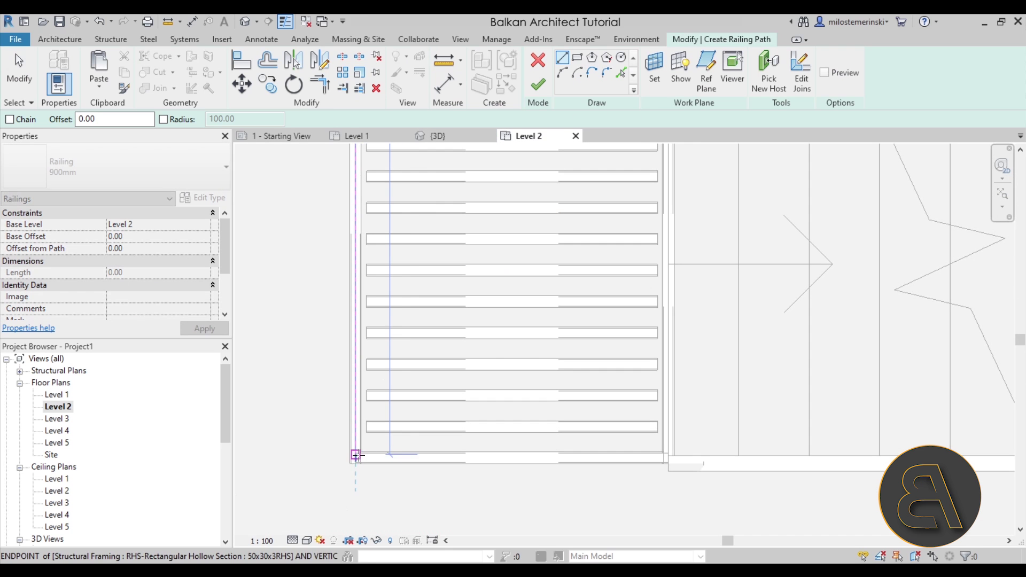
pyautogui.click(356, 458)
# Continue the railing path along the platform's front edge from the corner to the stair and finish the railing
pyautogui.click(353, 458)
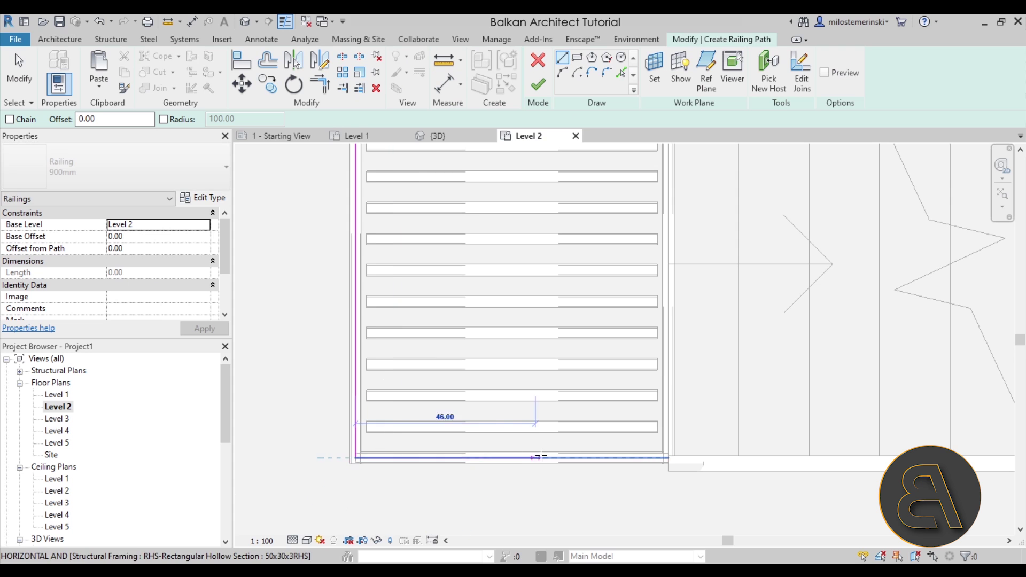
pyautogui.scroll(-2, 540, 469)
pyautogui.moveTo(534, 473); pyautogui.dragTo(262, 376, button='middle')
pyautogui.scroll(-1, 262, 376)
pyautogui.moveTo(713, 417); pyautogui.dragTo(706, 466, button='middle')
pyautogui.scroll(-1, 706, 466)
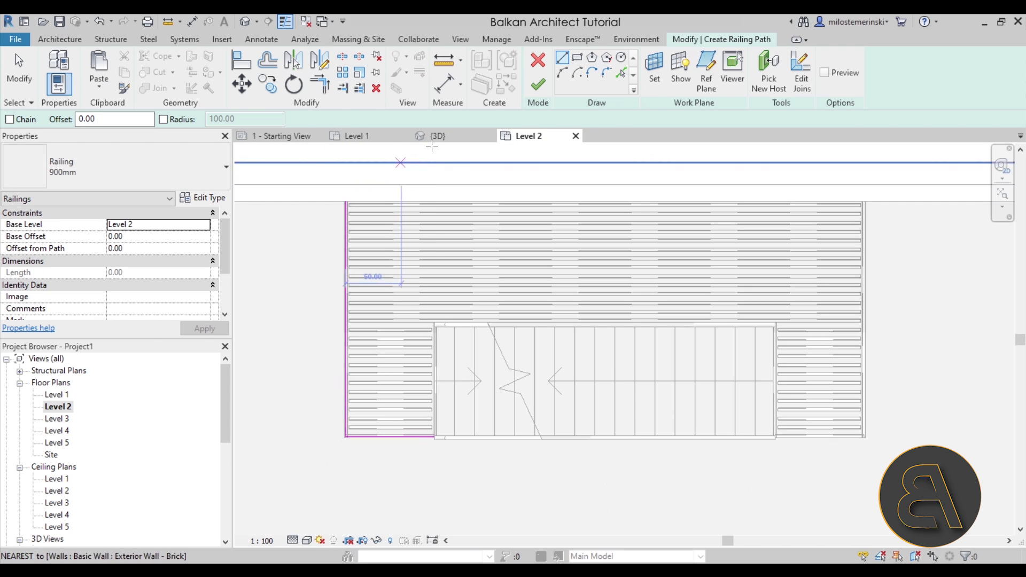
pyautogui.click(535, 87)
# Change the new platform railing's type to 900mm Pipe in the 3D view and deselect it
pyautogui.click(436, 137)
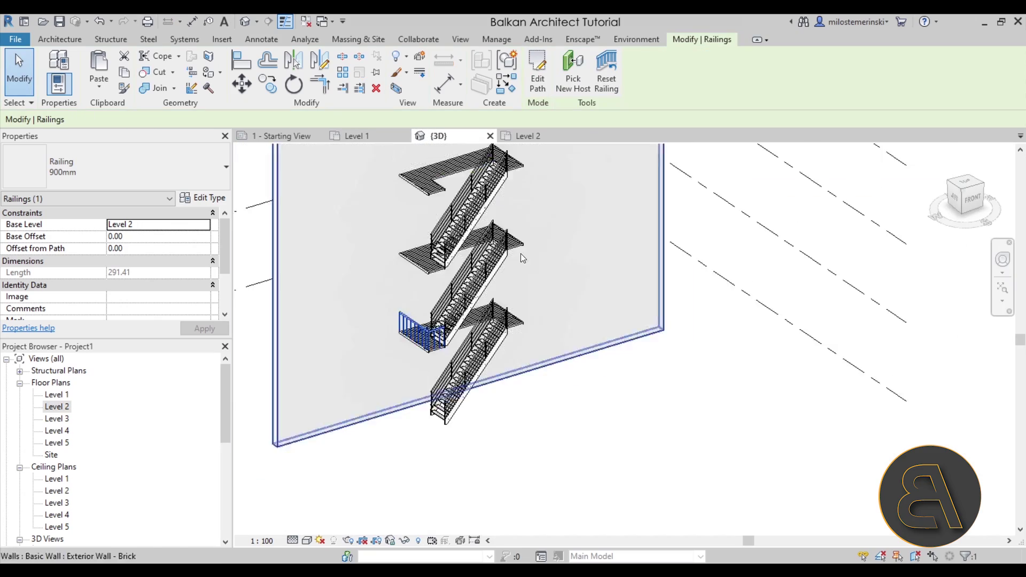
pyautogui.scroll(5, 402, 322)
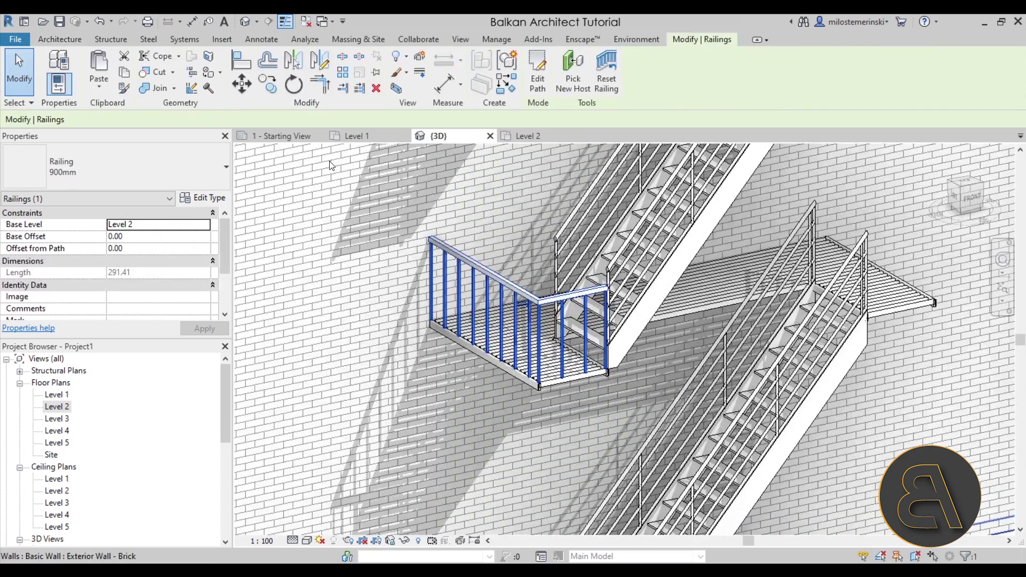
pyautogui.click(142, 174)
pyautogui.click(75, 279)
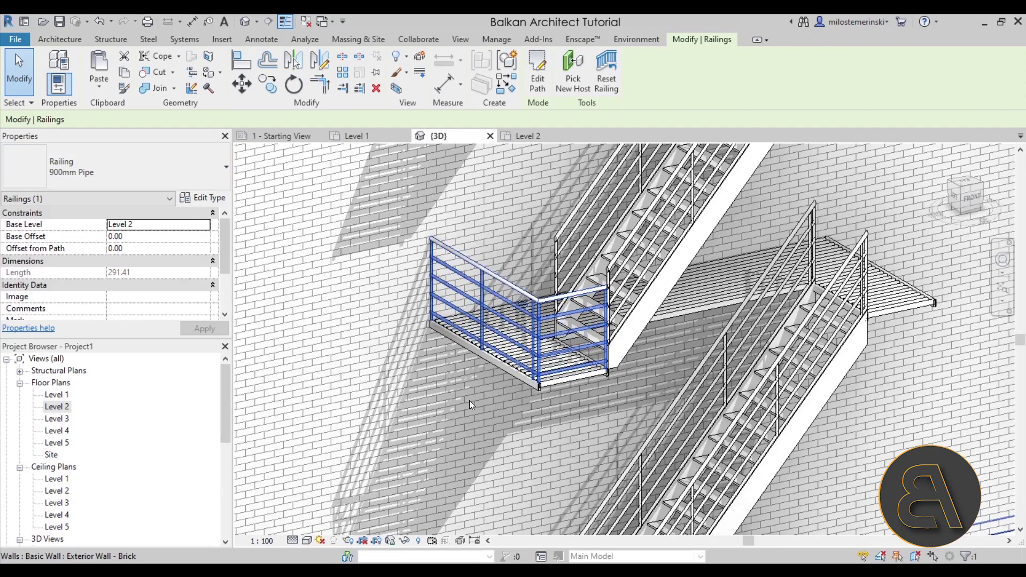
pyautogui.press('Escape')
pyautogui.moveTo(487, 383); pyautogui.dragTo(383, 367, button='middle')
pyautogui.scroll(-1, 424, 260)
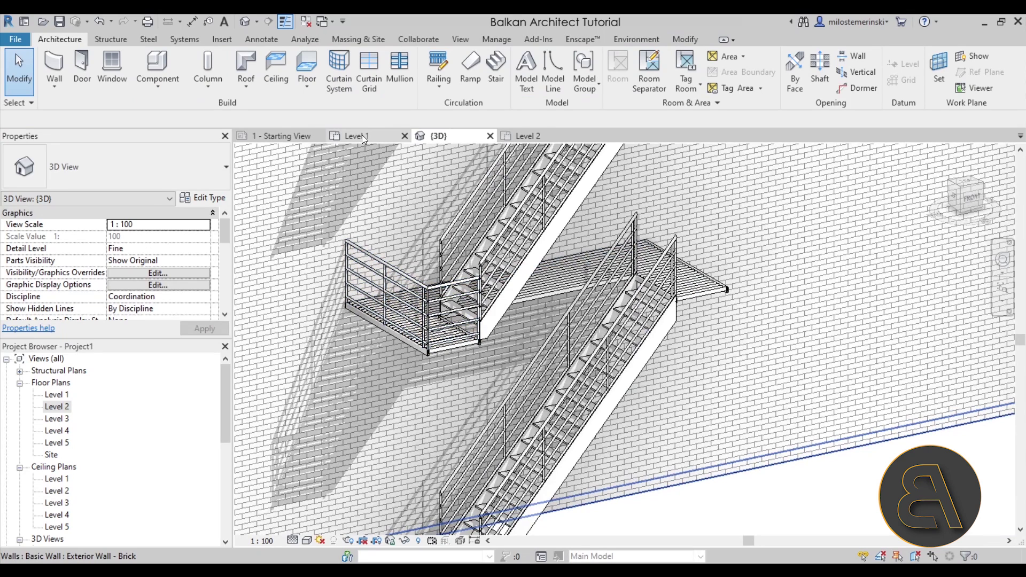
# Create a Level 2 railing with a straight path along the platform's inner edge, spanning the full length of the stair opening
pyautogui.click(537, 136)
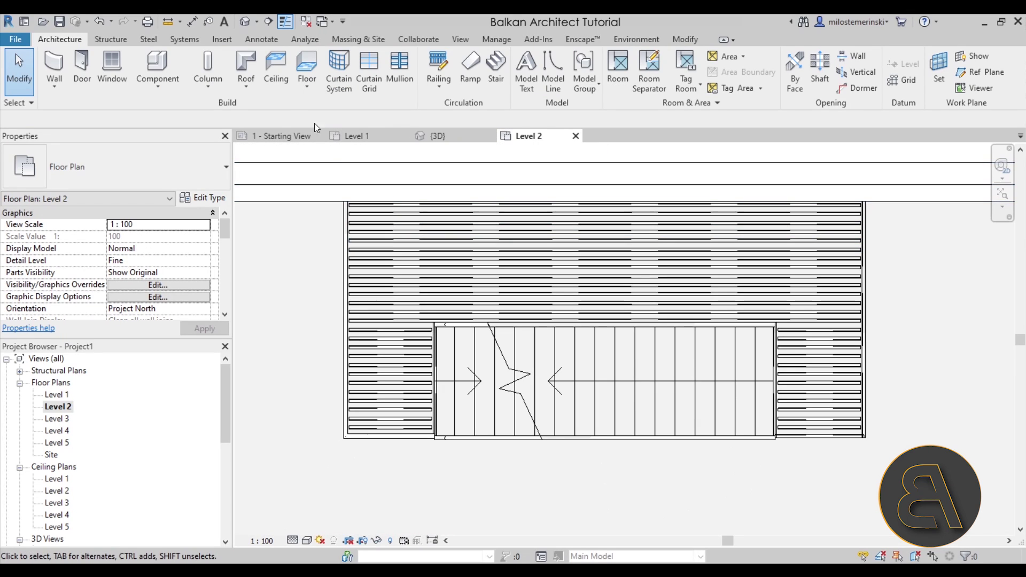
pyautogui.click(434, 63)
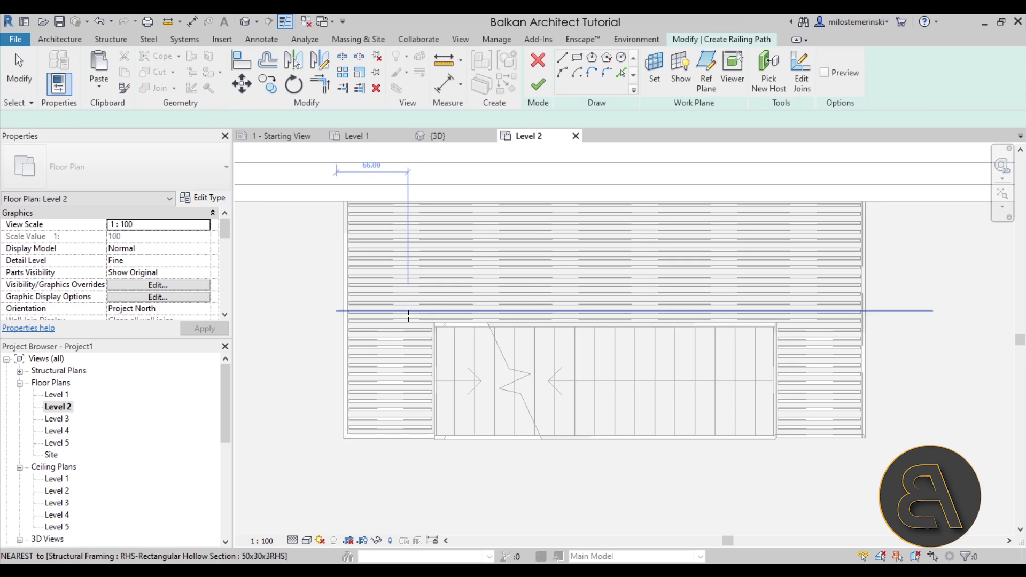
pyautogui.scroll(4, 460, 339)
pyautogui.click(490, 333)
pyautogui.scroll(-2, 551, 326)
pyautogui.moveTo(580, 332); pyautogui.dragTo(172, 278, button='middle')
pyautogui.click(789, 272)
pyautogui.scroll(-2, 749, 343)
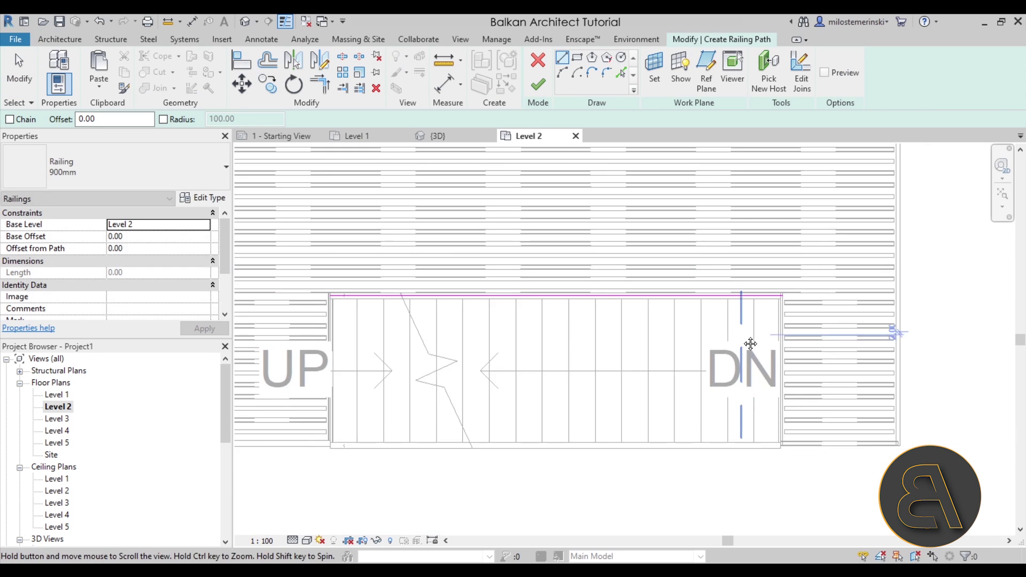
pyautogui.click(538, 84)
# Examine the inner railing's position against the stair edge in the Level 2 plan and deselect it
pyautogui.moveTo(424, 238); pyautogui.dragTo(611, 257, button='middle')
pyautogui.scroll(1, 396, 287)
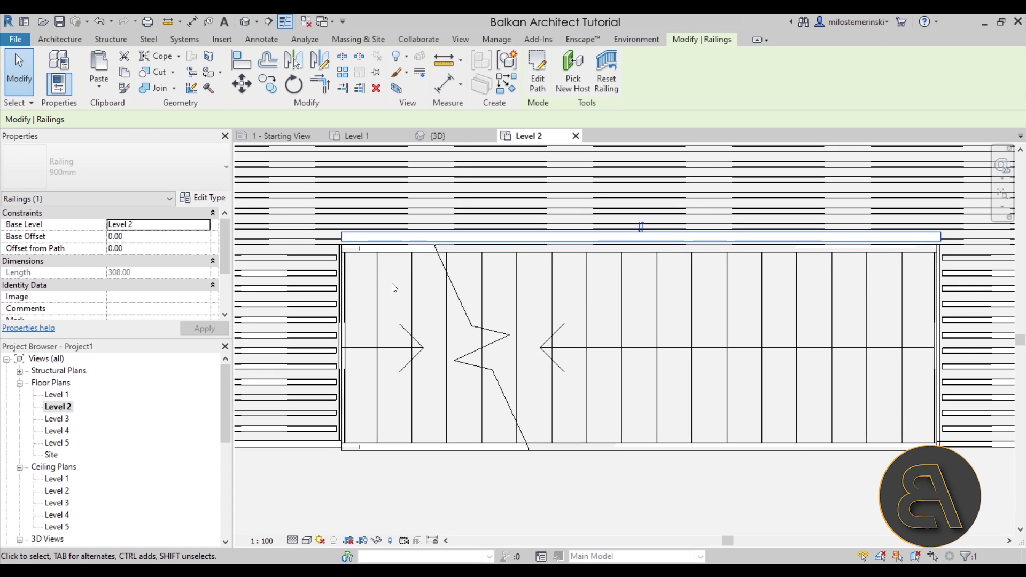
pyautogui.scroll(2, 337, 244)
pyautogui.scroll(2, 374, 245)
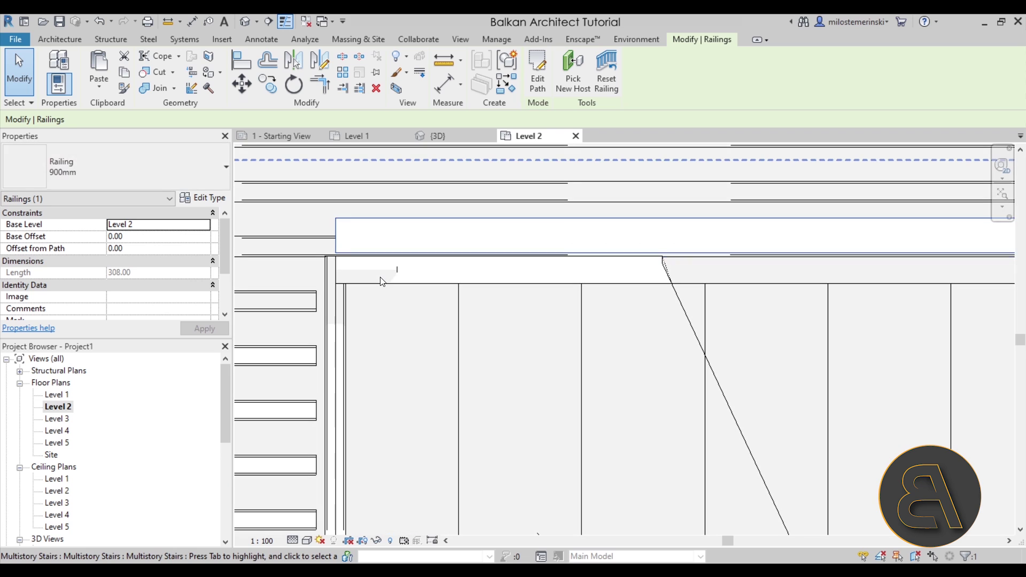
pyautogui.scroll(-5, 421, 294)
pyautogui.moveTo(477, 303); pyautogui.dragTo(335, 228, button='middle')
pyautogui.scroll(-2, 335, 229)
pyautogui.click(625, 397)
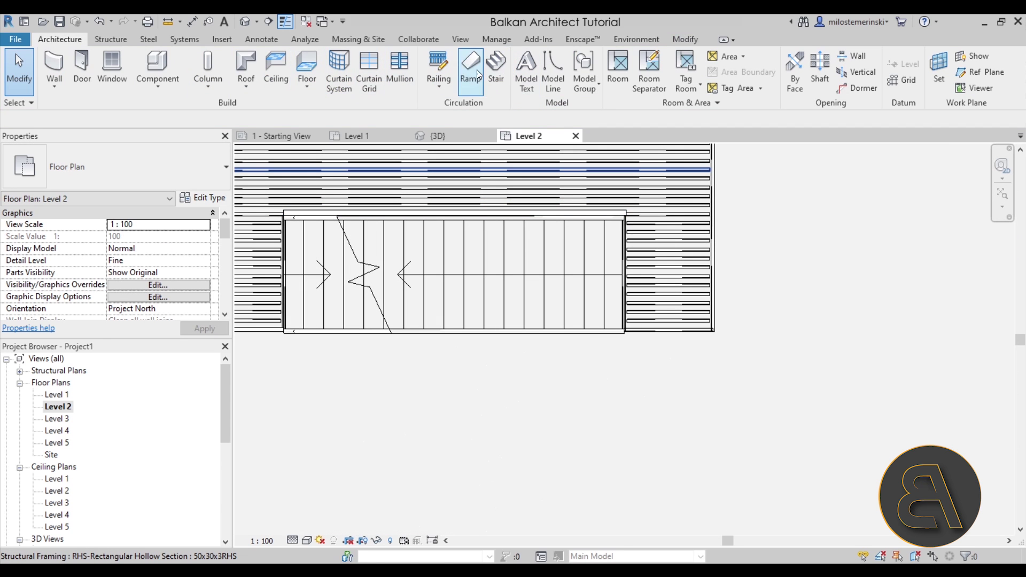
# Start a new Level 2 railing with a straight path along the platform's front edge, from the stair opening's right corner to the platform's outer corner
pyautogui.click(439, 65)
pyautogui.scroll(2, 687, 317)
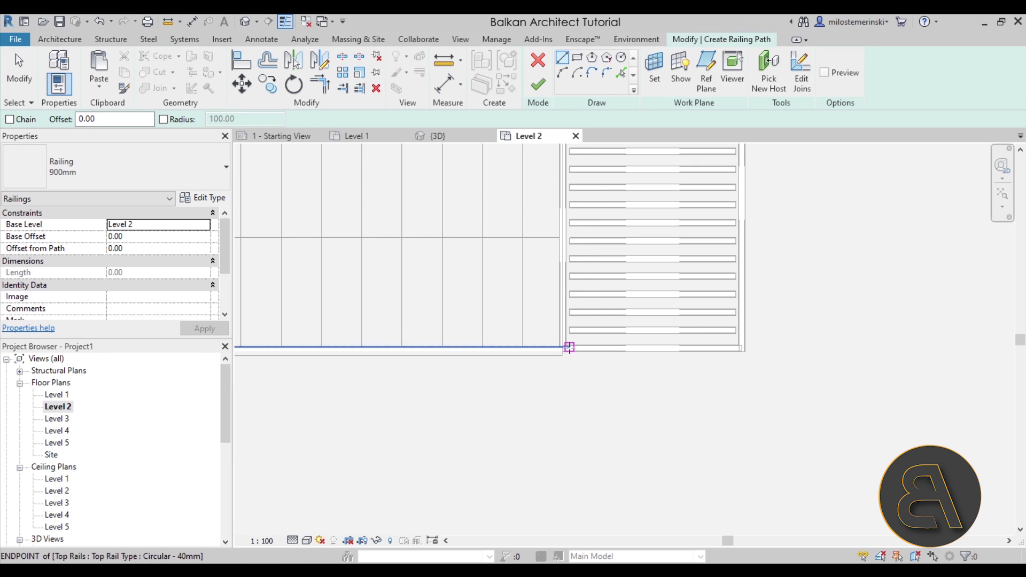
pyautogui.scroll(2, 562, 349)
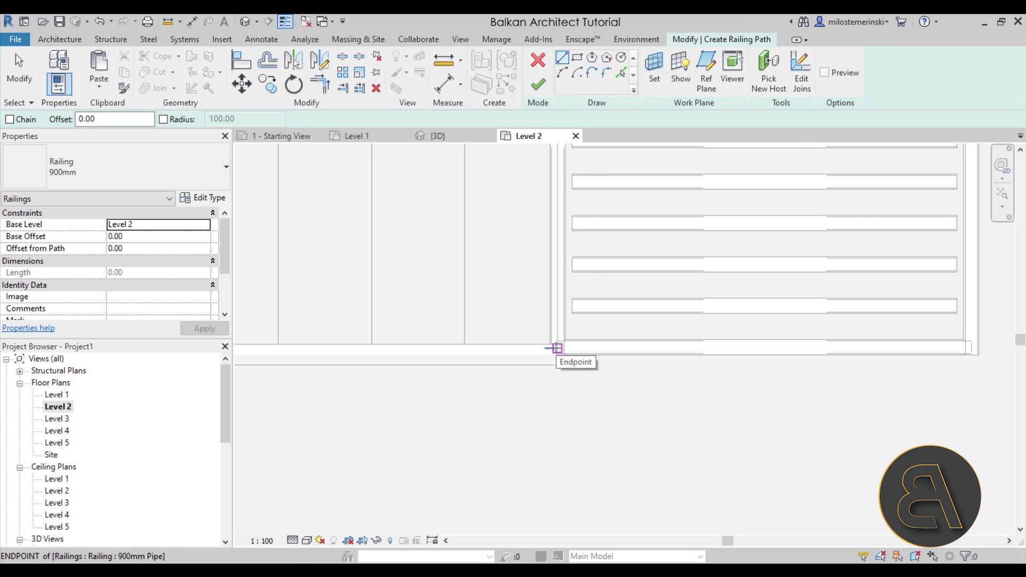
pyautogui.scroll(-1, 810, 355)
pyautogui.moveTo(810, 355); pyautogui.dragTo(472, 337, button='middle')
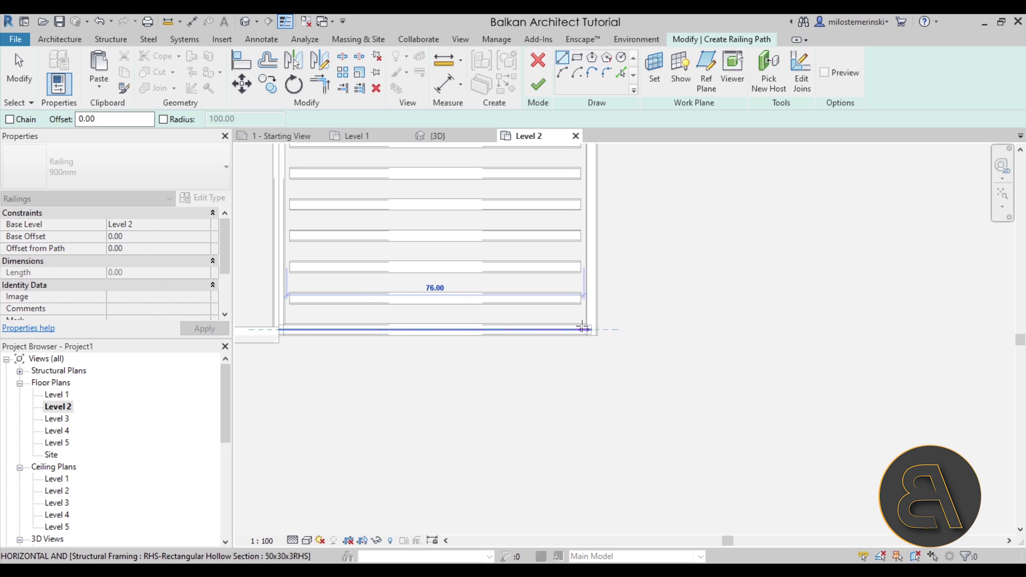
pyautogui.click(590, 331)
pyautogui.click(592, 330)
# Continue the railing path along the platform's right side from the outer corner to the brick wall and finish the railing
pyautogui.scroll(-2, 593, 236)
pyautogui.moveTo(605, 154); pyautogui.dragTo(604, 417, button='middle')
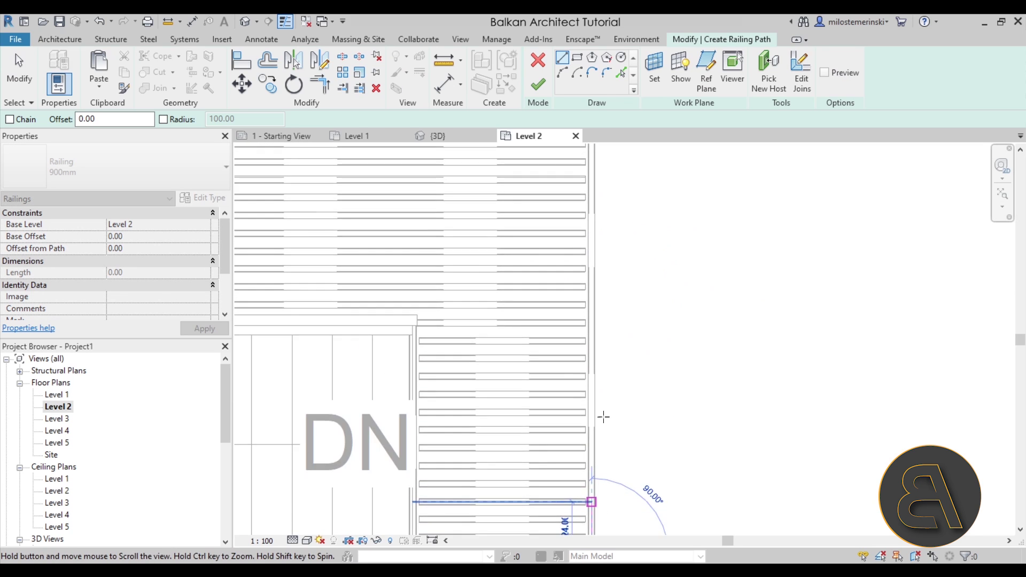
pyautogui.moveTo(606, 201); pyautogui.dragTo(607, 399, button='middle')
pyautogui.click(589, 288)
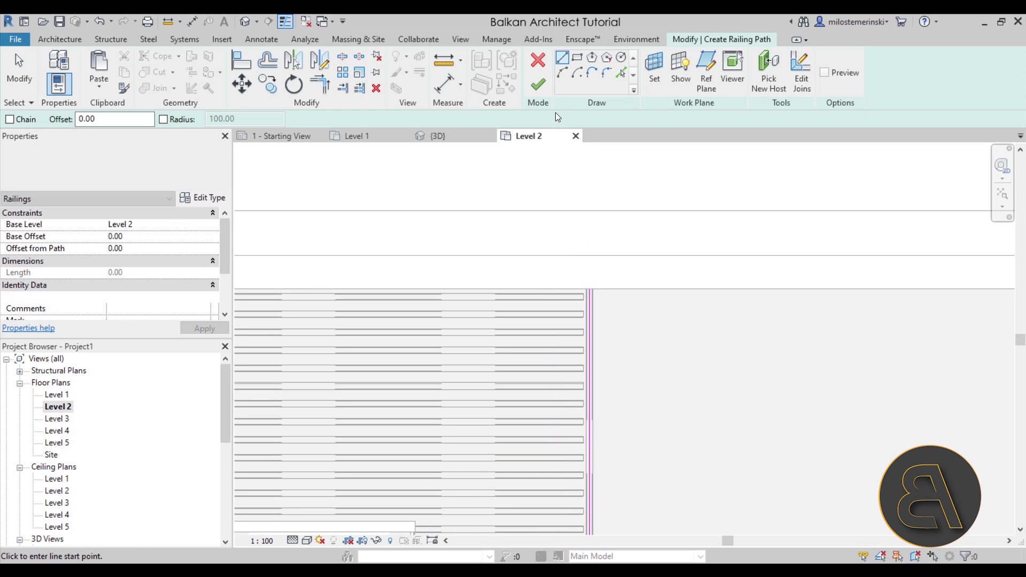
pyautogui.click(538, 84)
# Change all three Level 2 platform railings to the 900mm Pipe type in the 3D view
pyautogui.click(453, 140)
pyautogui.scroll(-3, 641, 321)
pyautogui.keyDown('shift'); pyautogui.moveTo(642, 352); pyautogui.dragTo(624, 373, button='middle'); pyautogui.keyUp('shift')
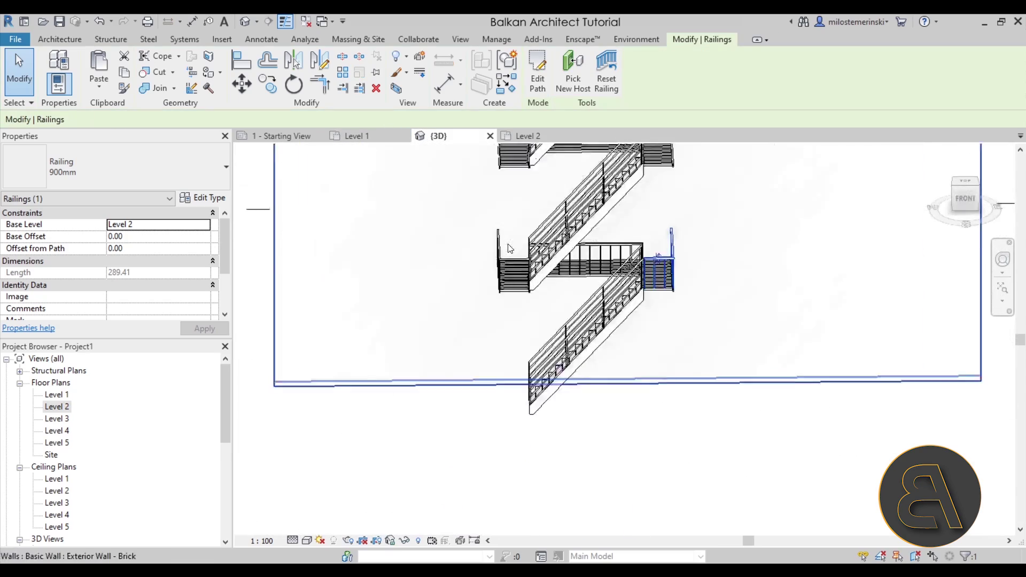
pyautogui.scroll(5, 501, 246)
pyautogui.click(496, 250)
pyautogui.press('Escape')
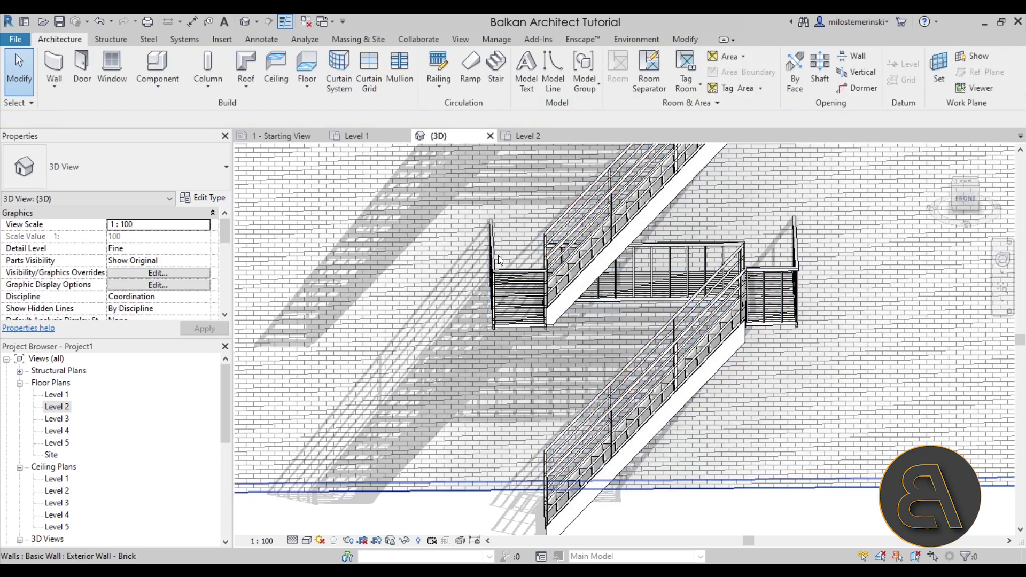
pyautogui.click(492, 261)
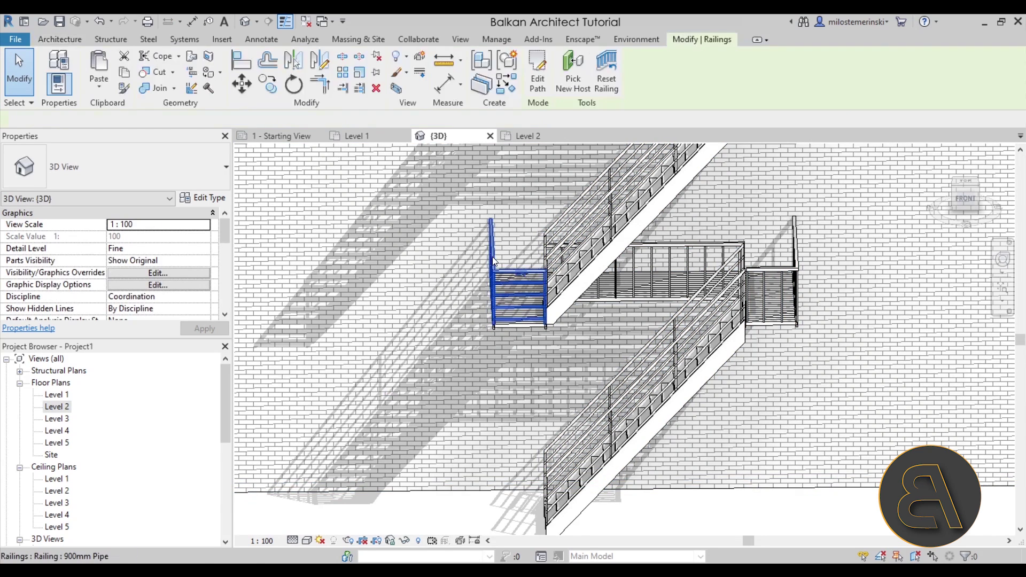
pyautogui.keyDown('ctrl'); pyautogui.click(661, 243); pyautogui.keyUp('ctrl')
pyautogui.keyDown('ctrl'); pyautogui.click(797, 242); pyautogui.keyUp('ctrl')
pyautogui.click(126, 160)
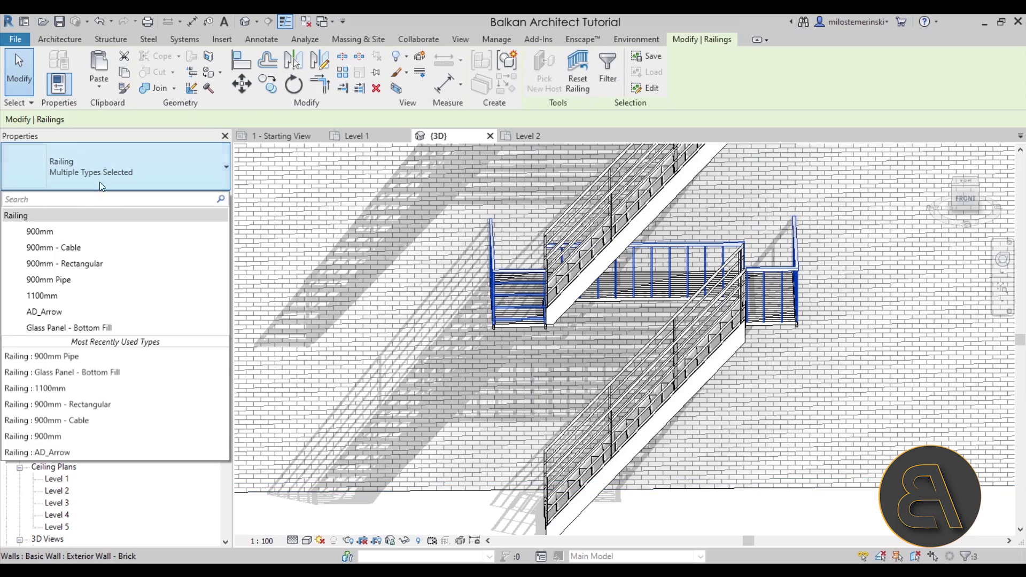
pyautogui.click(69, 277)
# Copy the three platform railings and paste them aligned to Level 3 and Level 4
pyautogui.scroll(-2, 635, 297)
pyautogui.keyDown('shift'); pyautogui.moveTo(641, 250); pyautogui.dragTo(543, 419, button='middle'); pyautogui.keyUp('shift')
pyautogui.scroll(-2, 535, 422)
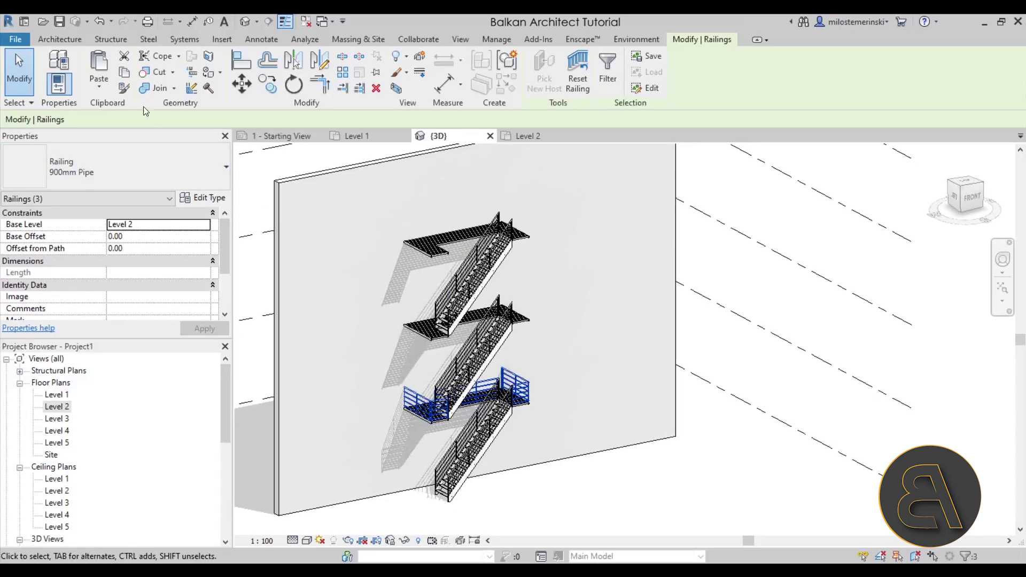
pyautogui.click(108, 89)
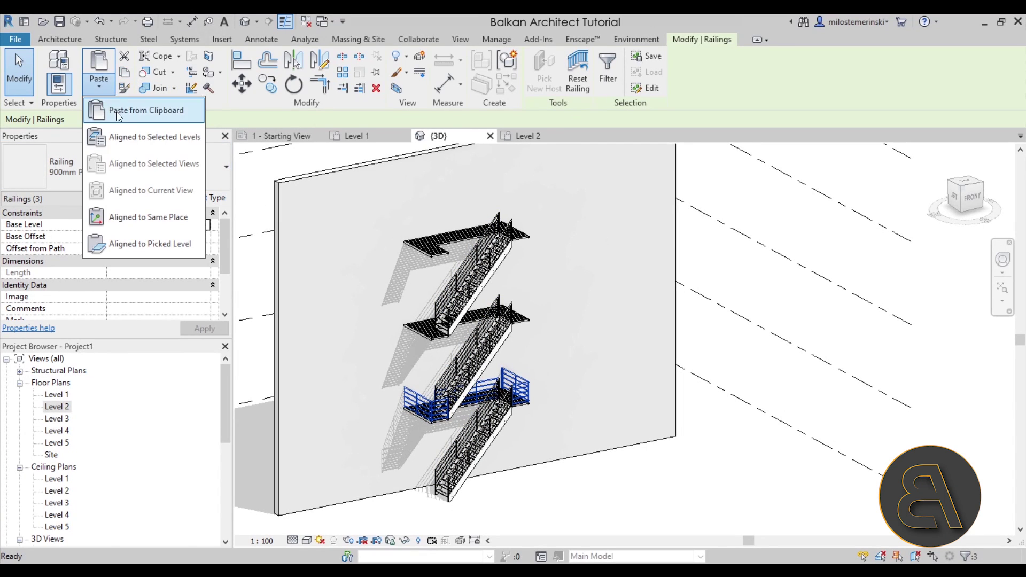
pyautogui.click(131, 139)
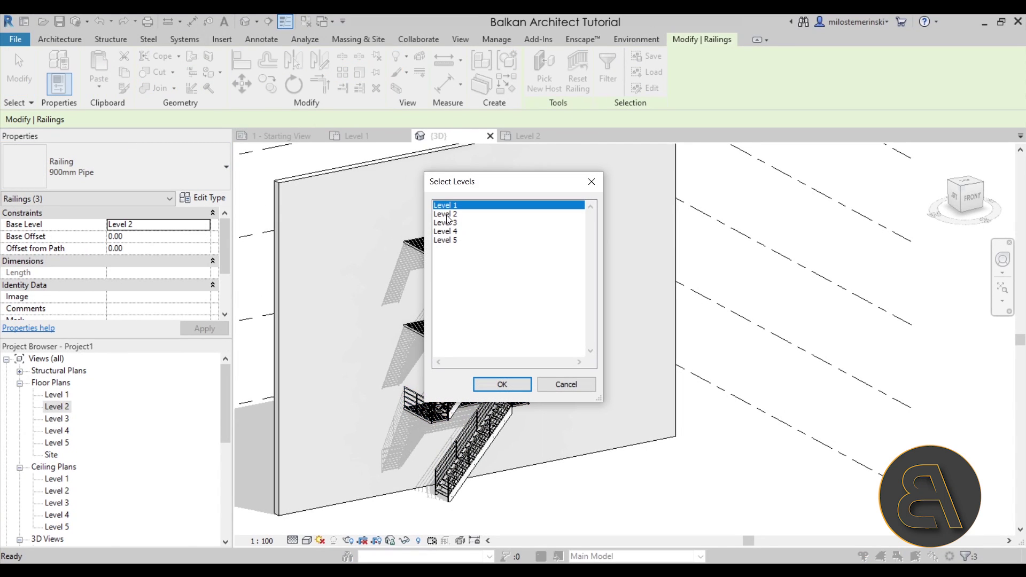
pyautogui.keyDown('ctrl'); pyautogui.click(447, 231); pyautogui.keyUp('ctrl')
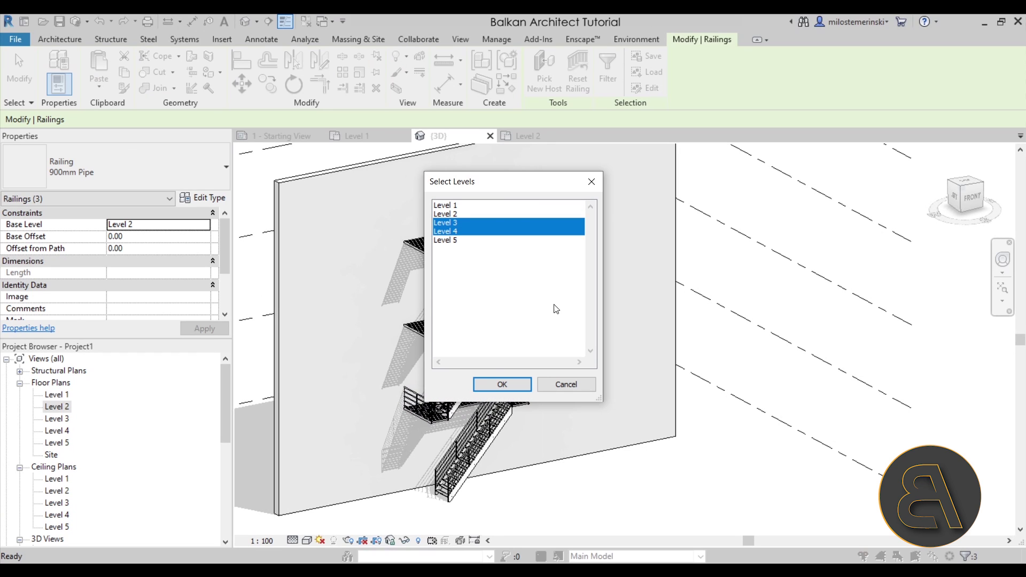
pyautogui.moveTo(481, 182); pyautogui.dragTo(701, 193)
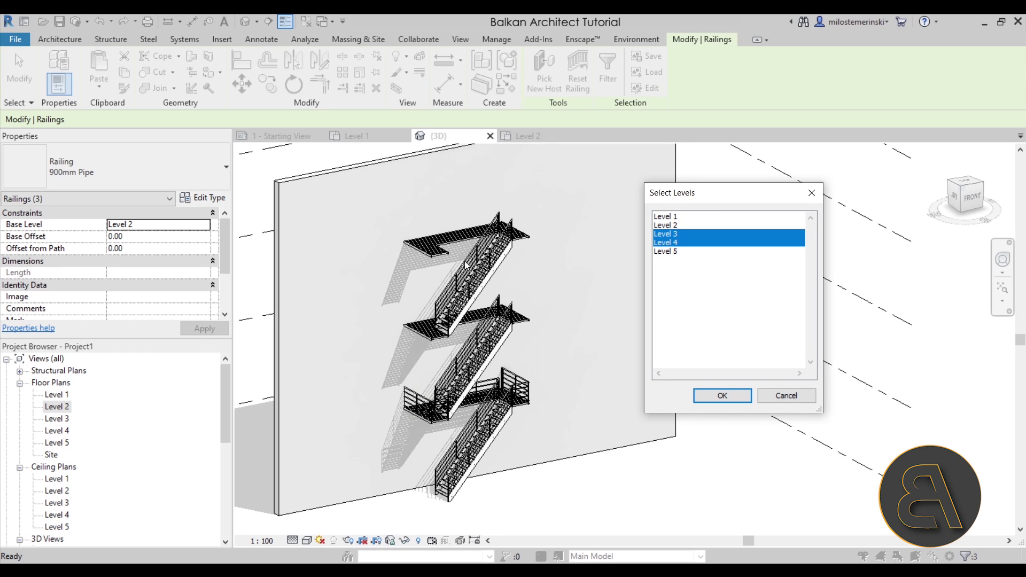
pyautogui.click(722, 395)
pyautogui.press('Escape')
pyautogui.keyDown('shift'); pyautogui.moveTo(605, 377); pyautogui.dragTo(534, 439, button='middle'); pyautogui.keyUp('shift')
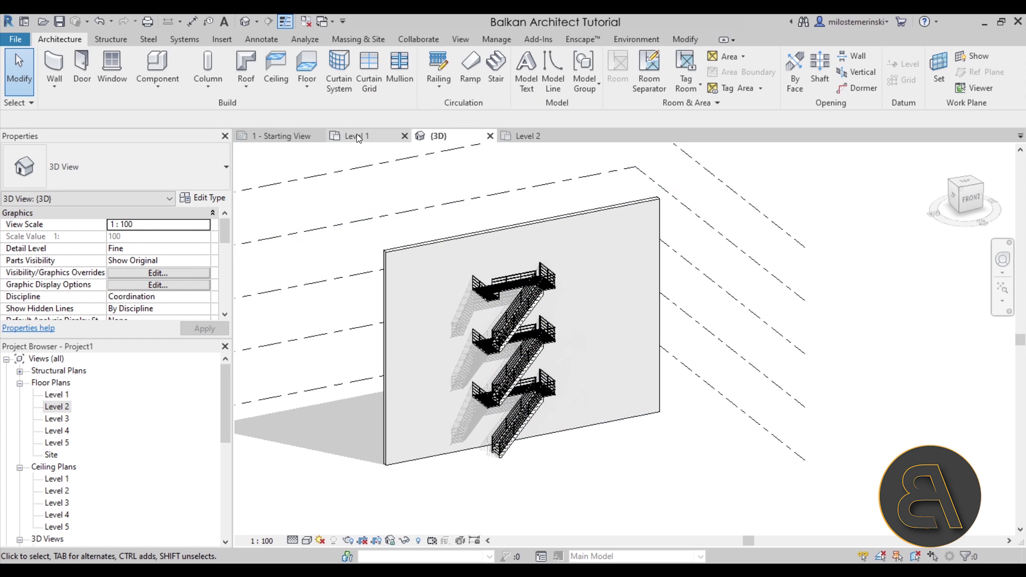
# Place two AD_Window 1420 x 1600mm windows in the brick wall in the Level 2 plan, one behind each end of the platform
pyautogui.click(519, 137)
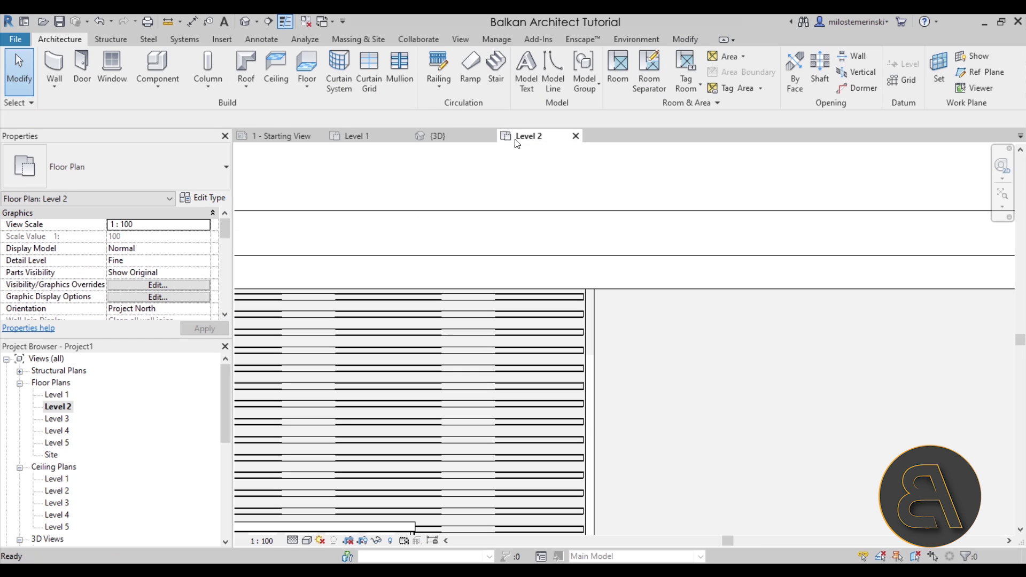
pyautogui.moveTo(384, 401); pyautogui.dragTo(485, 290, button='middle')
pyautogui.scroll(1, 417, 283)
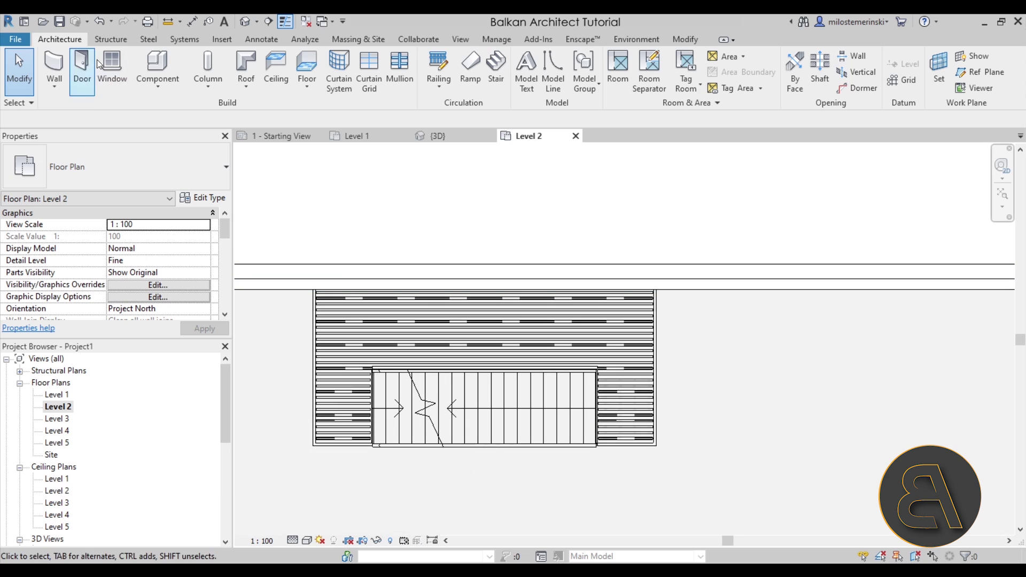
pyautogui.click(109, 68)
pyautogui.click(138, 160)
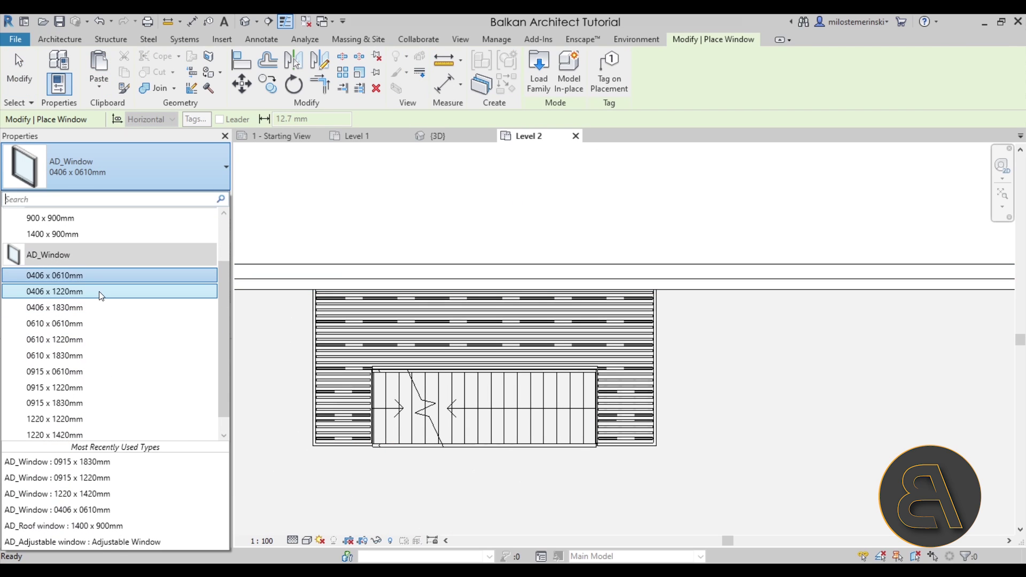
pyautogui.scroll(-1, 100, 296)
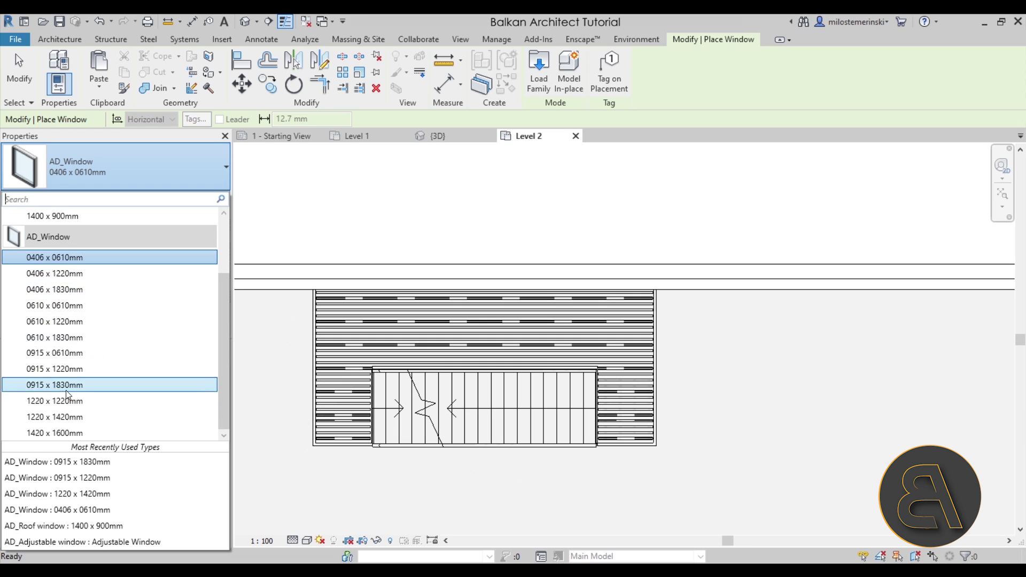
pyautogui.click(52, 431)
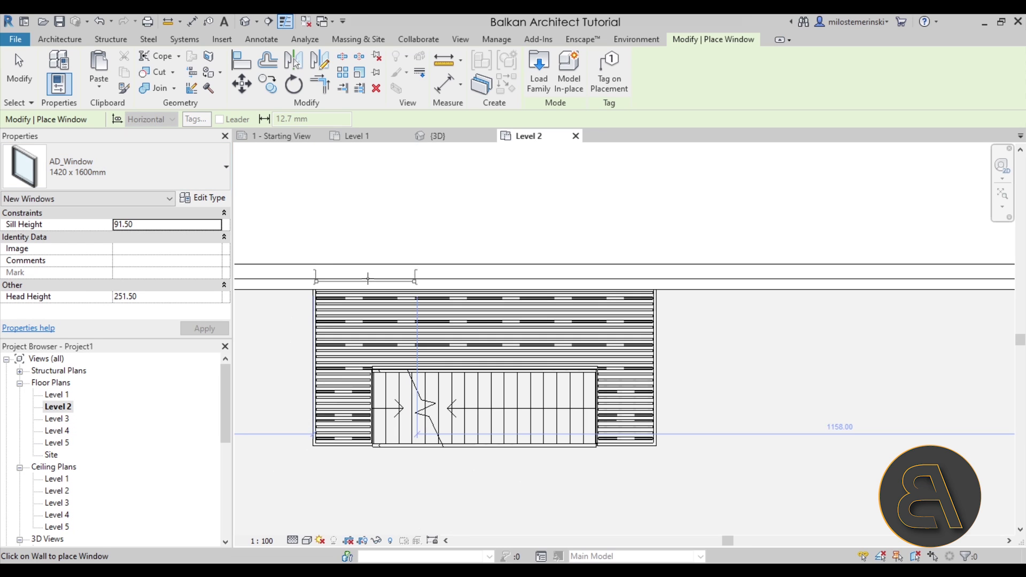
pyautogui.click(392, 272)
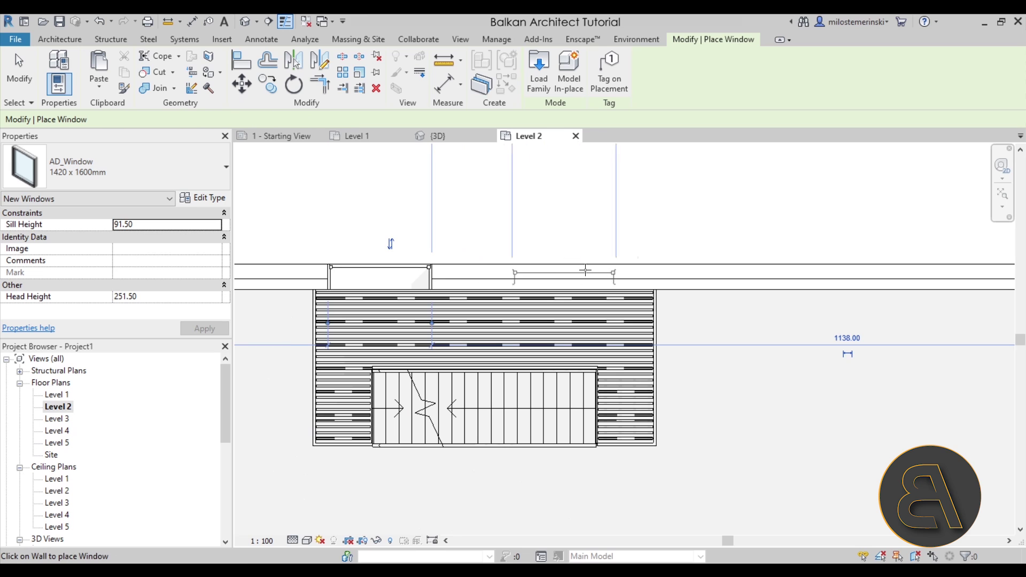
pyautogui.click(596, 270)
pyautogui.press('Escape')
# Shift the left window slightly outward toward the platform's left end and deselect it
pyautogui.click(386, 277)
pyautogui.press('Escape')
pyautogui.click(376, 267)
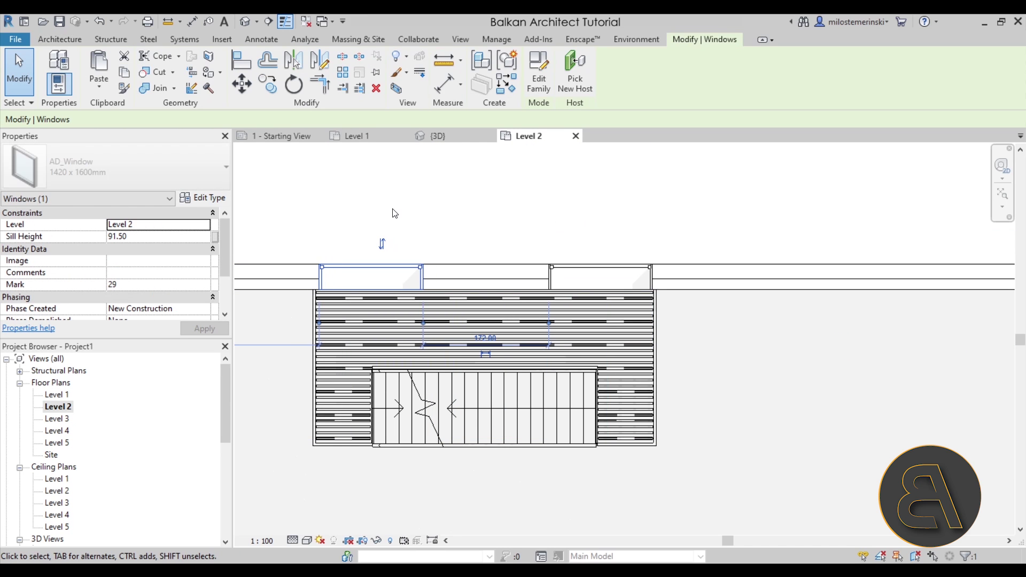
pyautogui.press('Escape')
# Copy both Level 2 windows in the 3D view and paste them aligned to Level 3 and Level 4
pyautogui.click(442, 136)
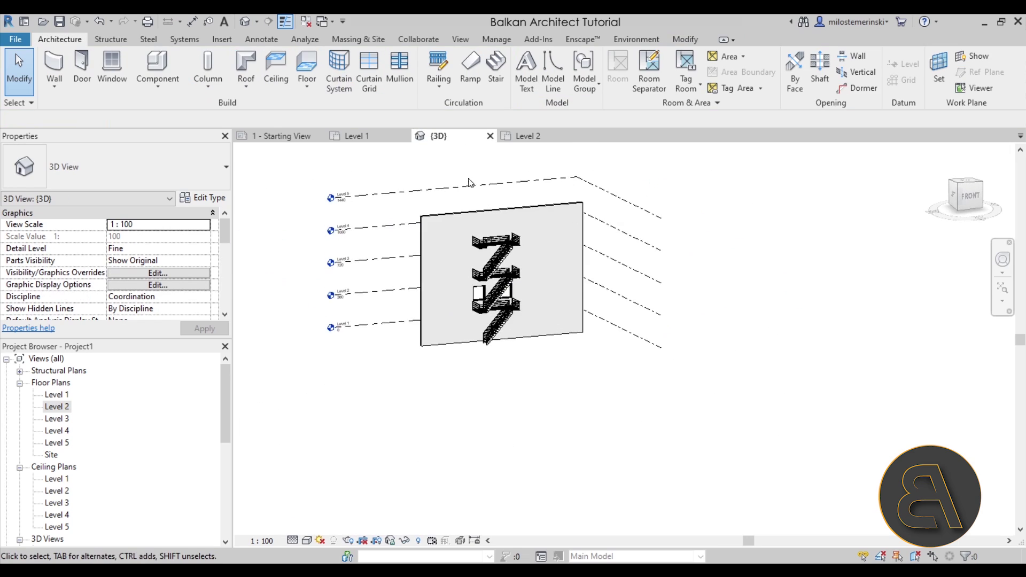
pyautogui.scroll(5, 516, 296)
pyautogui.scroll(4, 517, 297)
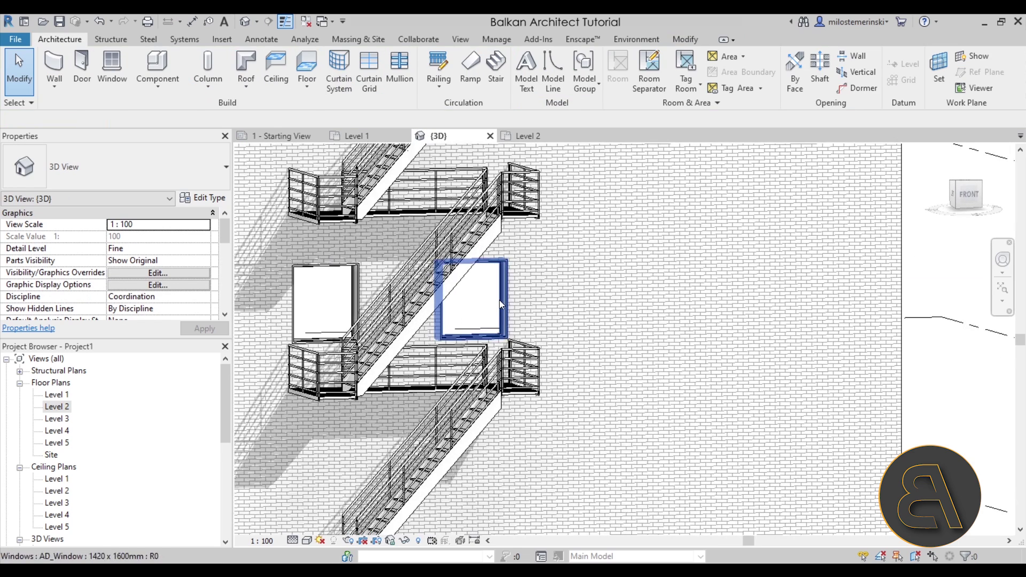
pyautogui.click(499, 300)
pyautogui.keyDown('ctrl'); pyautogui.click(301, 302); pyautogui.keyUp('ctrl')
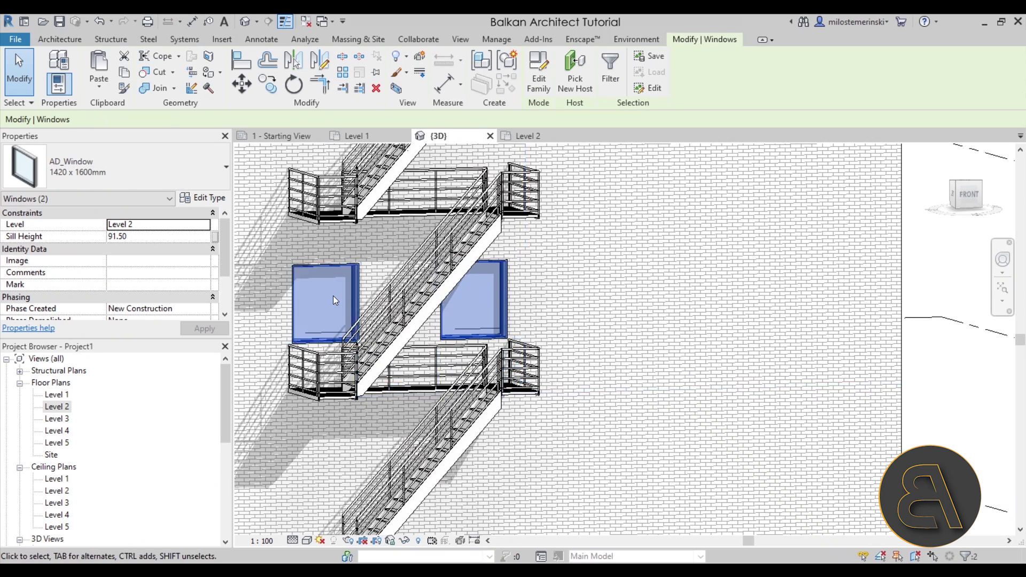
pyautogui.scroll(-3, 333, 296)
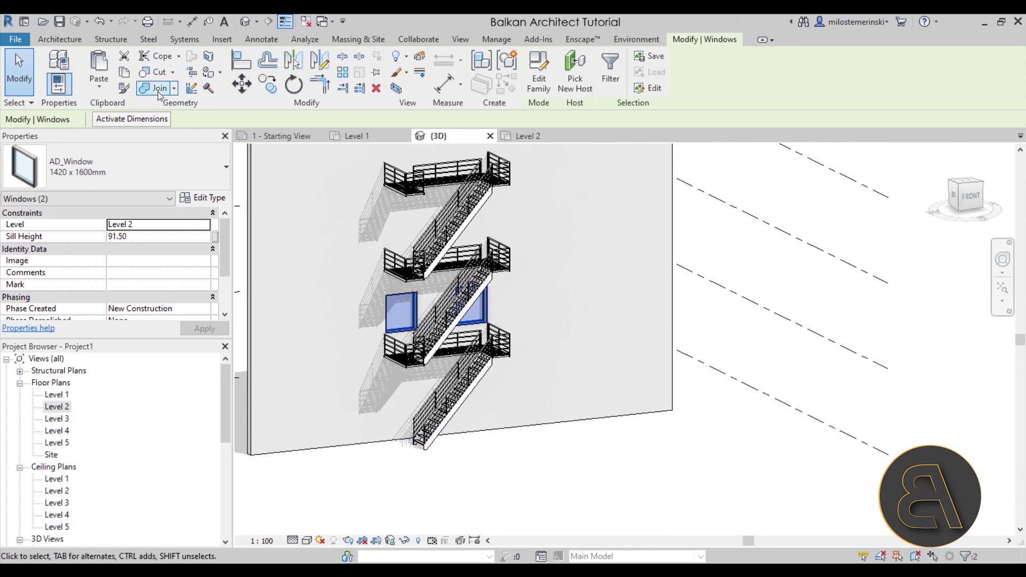
pyautogui.click(125, 75)
pyautogui.click(99, 86)
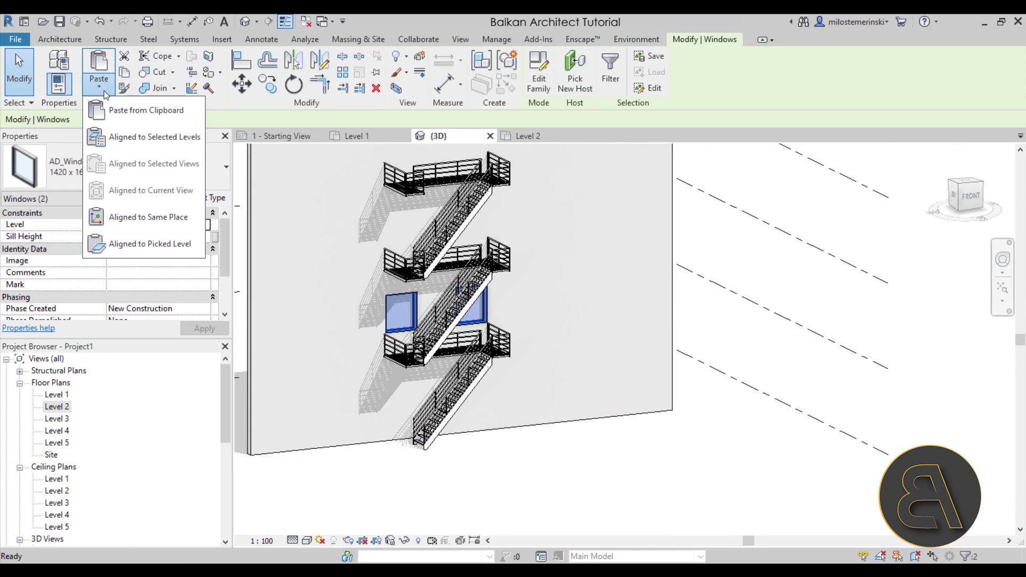
pyautogui.click(114, 130)
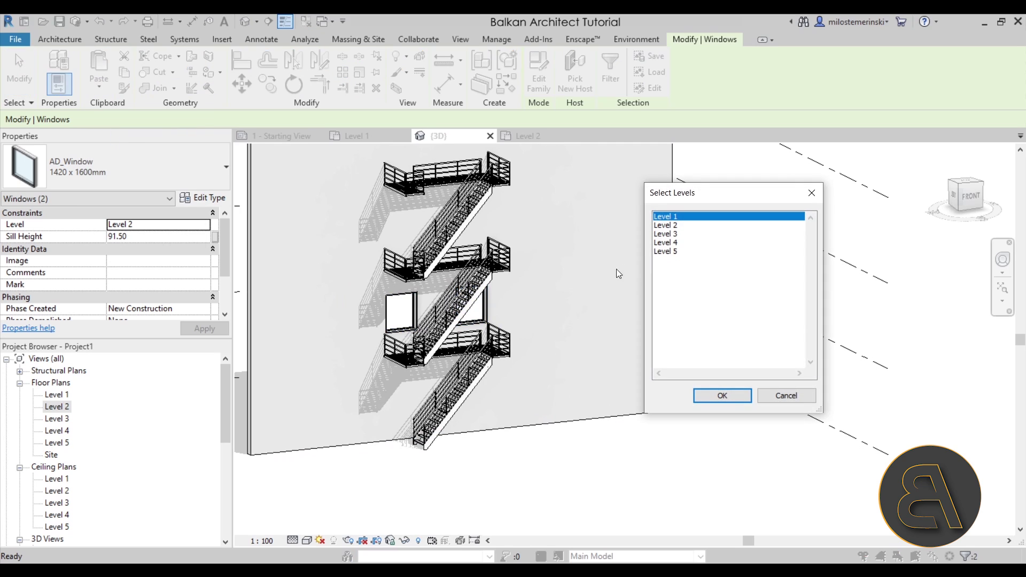
pyautogui.keyDown('shift'); pyautogui.click(672, 243); pyautogui.keyUp('shift')
pyautogui.click(669, 244)
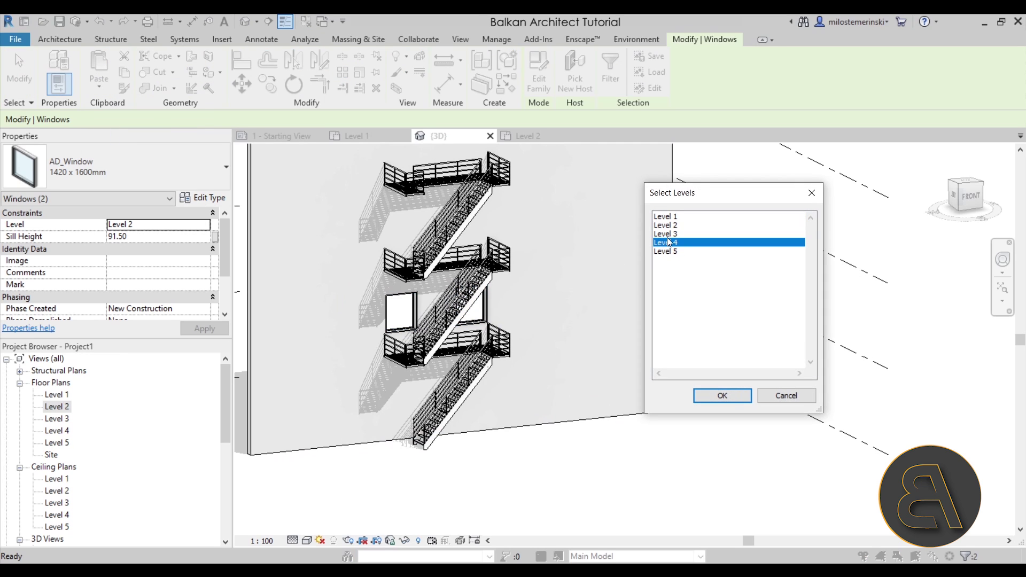
pyautogui.keyDown('ctrl'); pyautogui.click(669, 236); pyautogui.keyUp('ctrl')
pyautogui.click(723, 395)
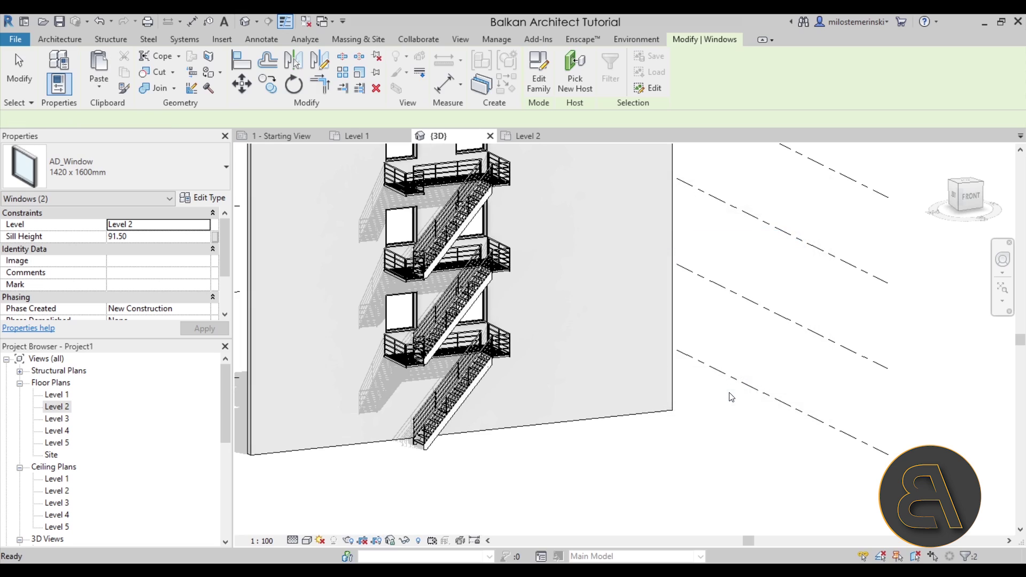
# Deselect the windows and examine the complete fire escape and wall in the 3D view
pyautogui.scroll(-2, 563, 390)
pyautogui.click(674, 497)
pyautogui.keyDown('shift'); pyautogui.moveTo(675, 497); pyautogui.dragTo(657, 476, button='middle'); pyautogui.keyUp('shift')
pyautogui.scroll(5, 540, 434)
pyautogui.scroll(-3, 574, 393)
pyautogui.scroll(-2, 573, 330)
pyautogui.scroll(-4, 573, 329)
pyautogui.keyDown('shift'); pyautogui.moveTo(573, 329); pyautogui.dragTo(633, 414, button='middle'); pyautogui.keyUp('shift')
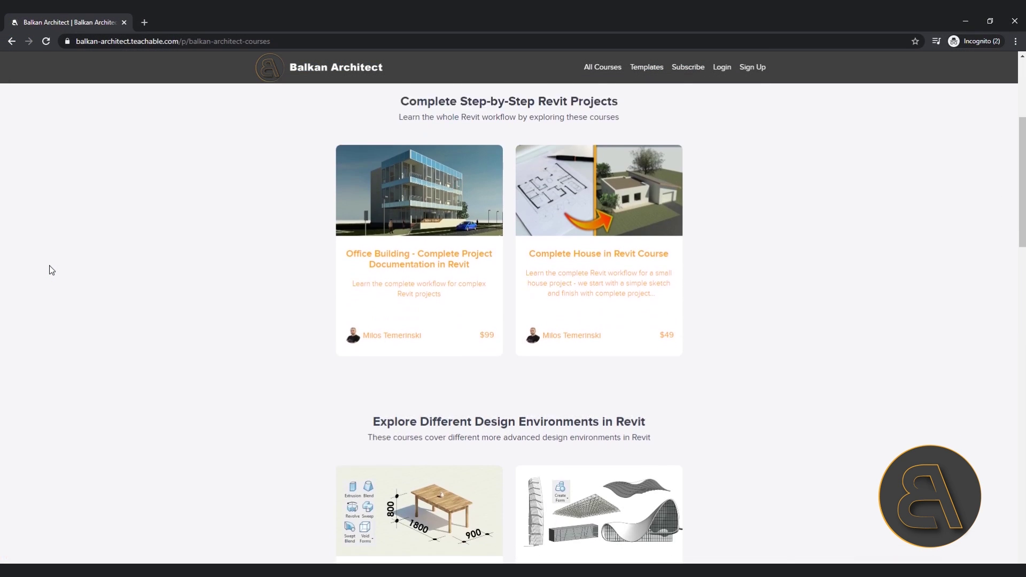
pyautogui.scroll(-10, 51, 269)
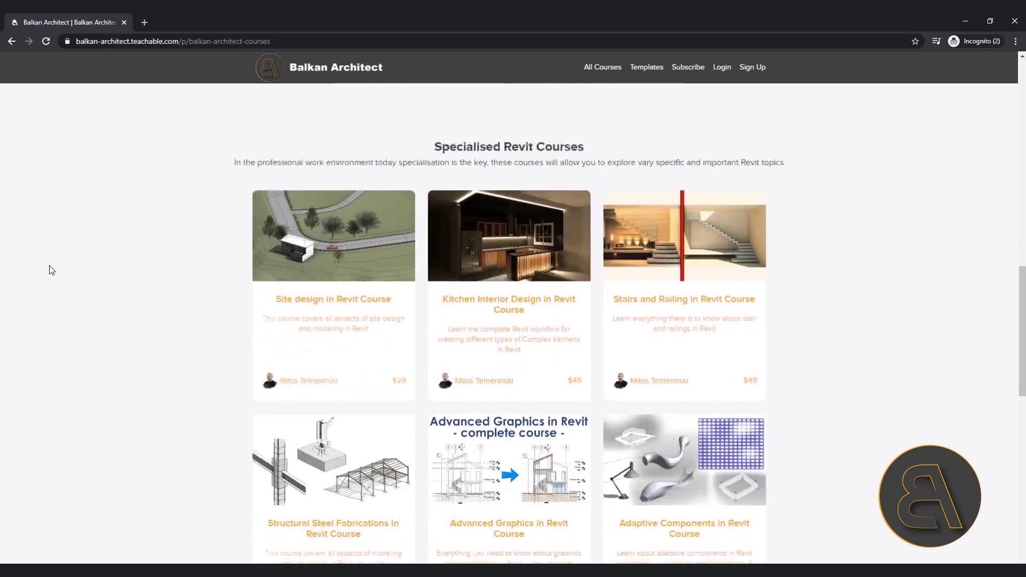
pyautogui.scroll(-8, 51, 270)
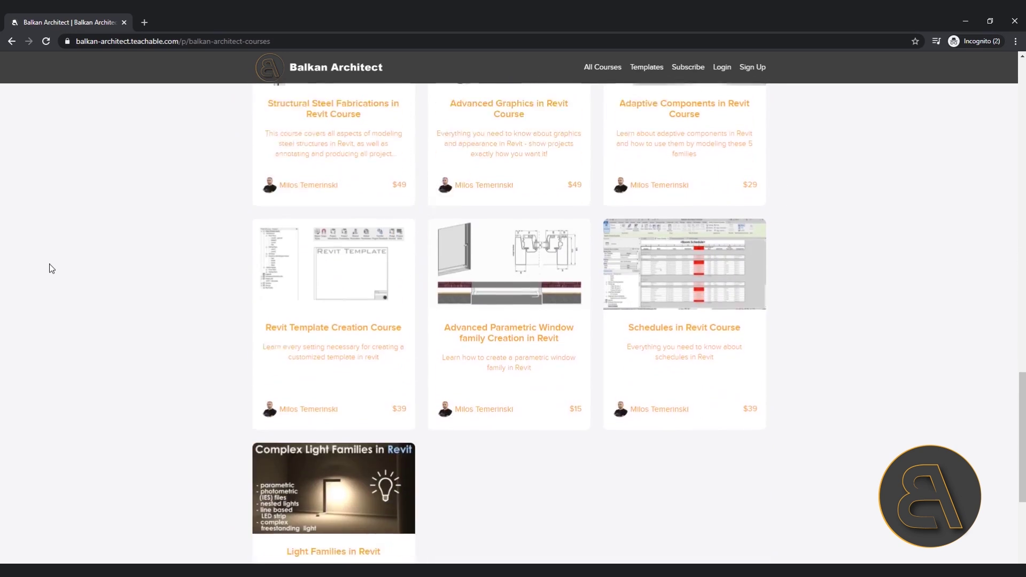